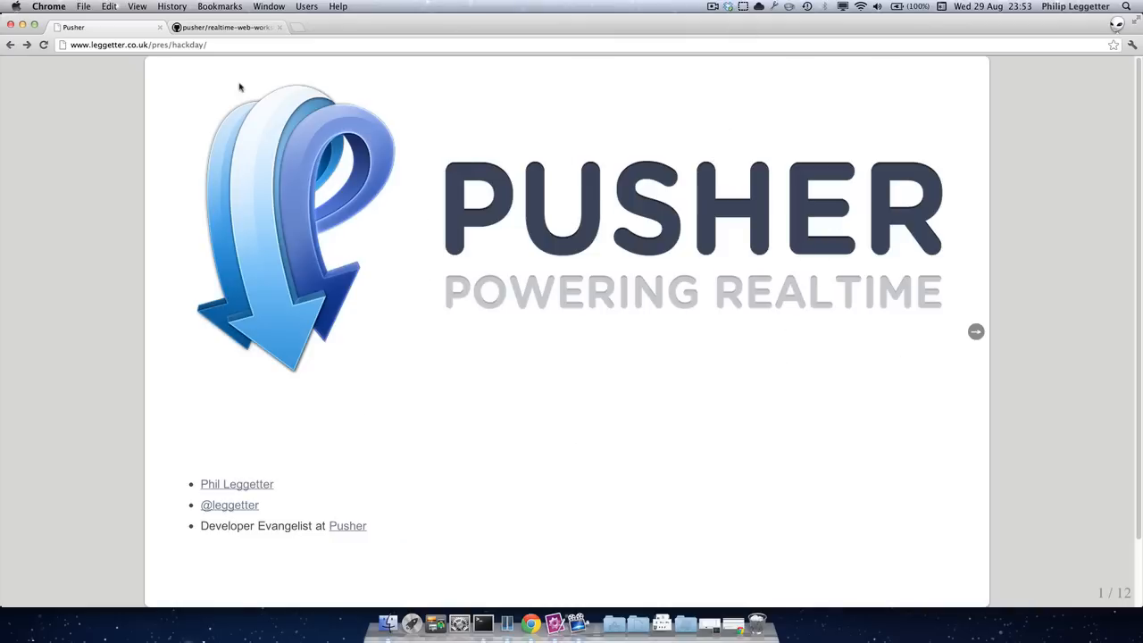
# Switch to the realtime-web-workshop repo on GitHub and bring up a terminal for the editor command.
pyautogui.click(248, 27)
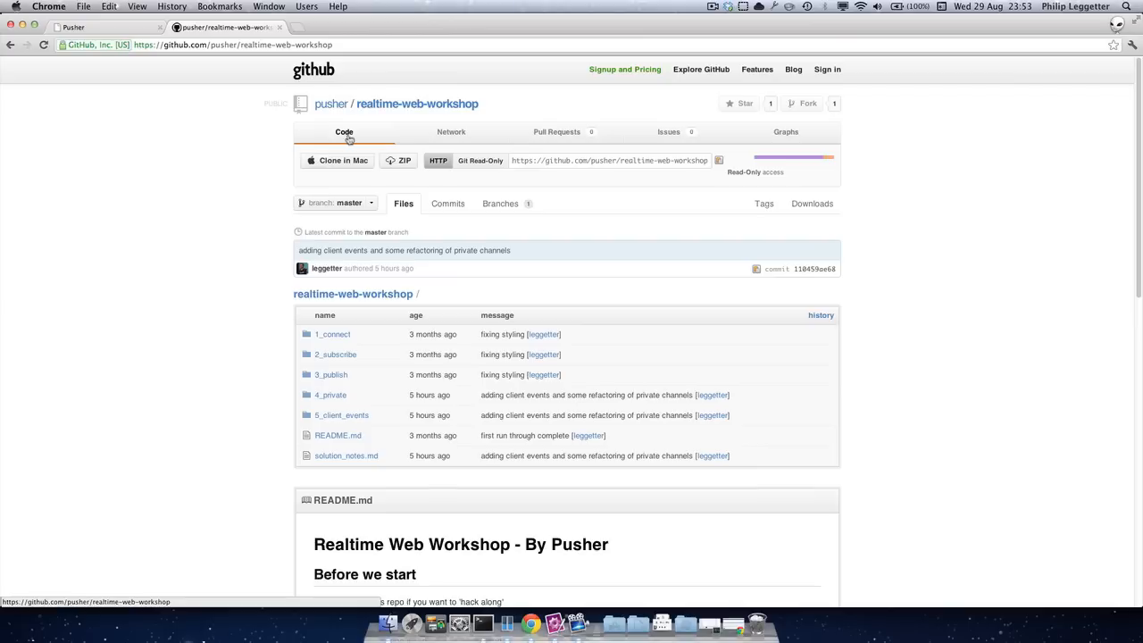
pyautogui.press('super+Tab')
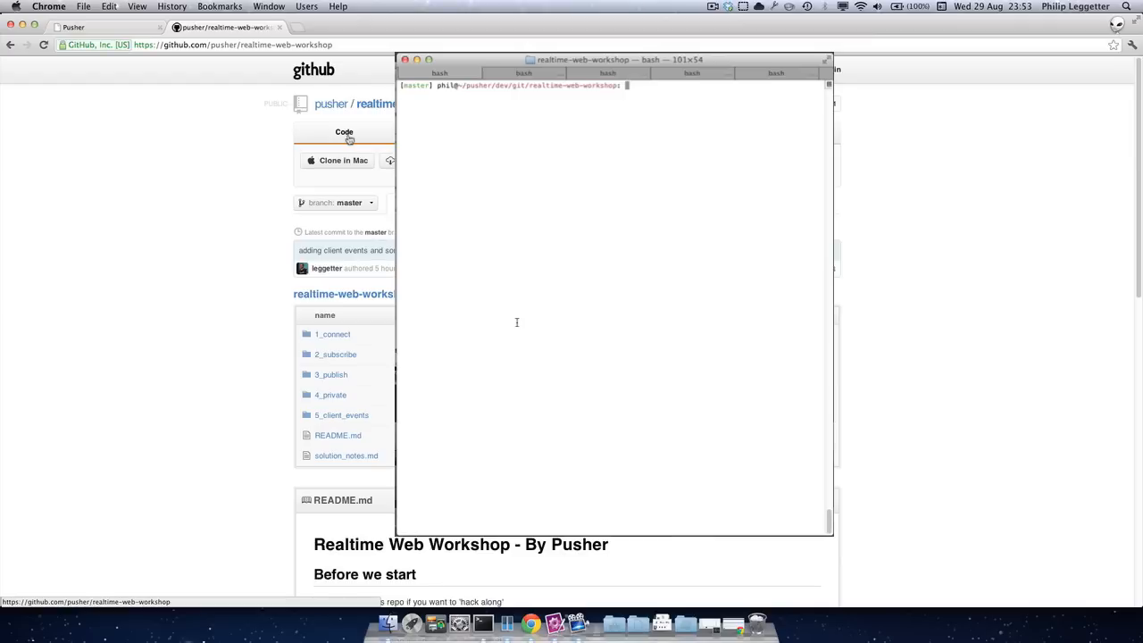
pyautogui.write('sl')
pyautogui.press('BackSpace')
pyautogui.write('ubl .')
# Open 4_private/start/index.php and mark its var CONFIG block with app key and channel name.
pyautogui.press('Return')
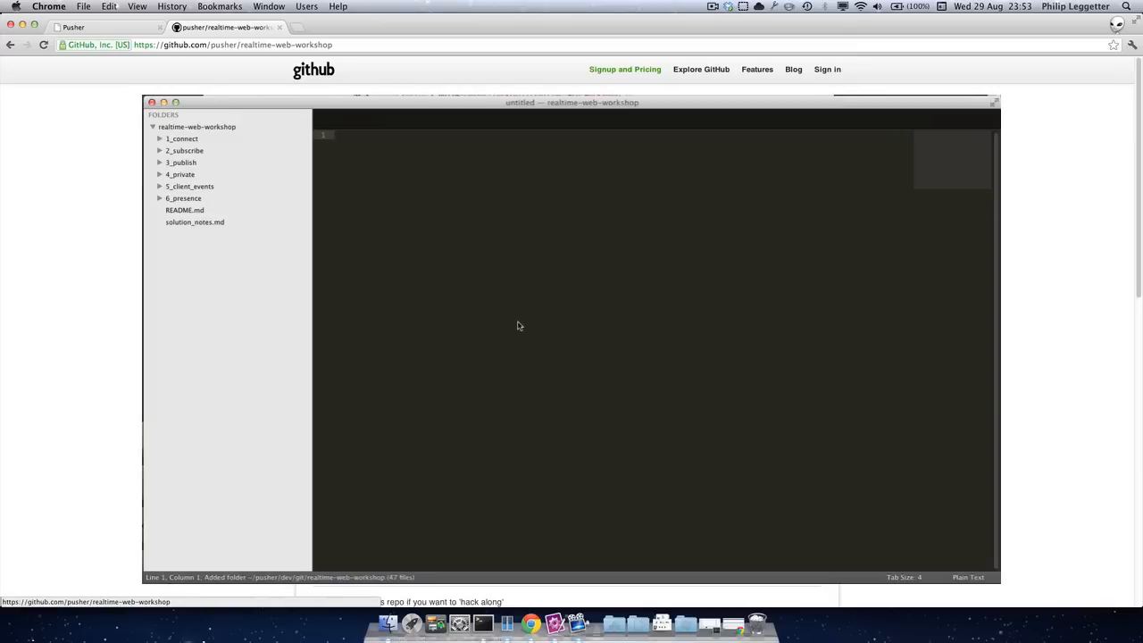
pyautogui.click(179, 174)
pyautogui.click(179, 199)
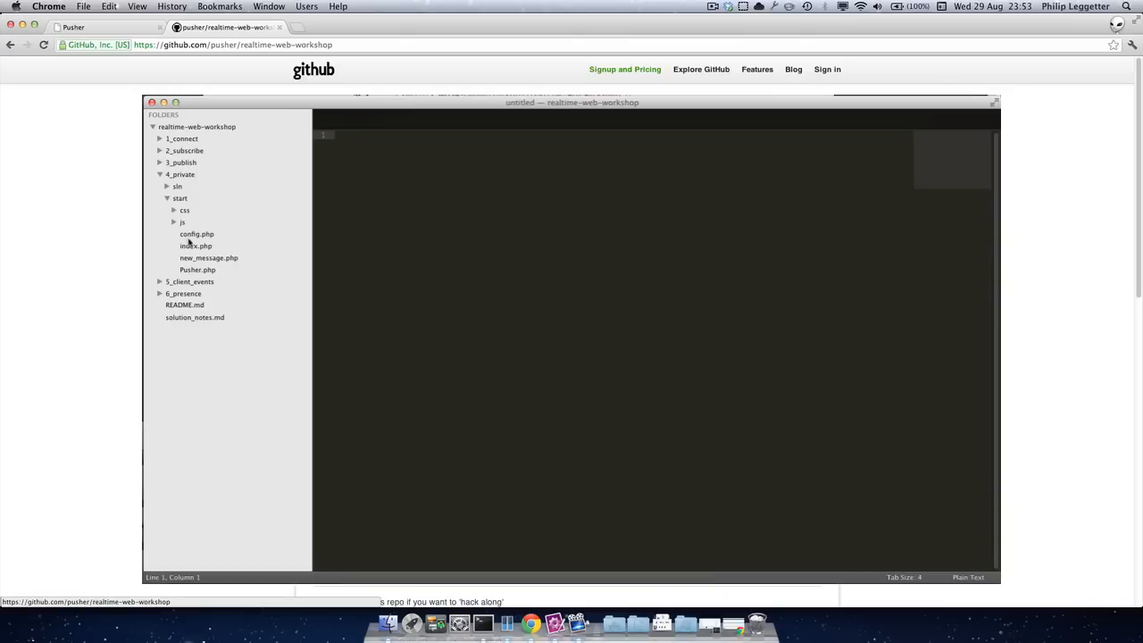
pyautogui.click(195, 246)
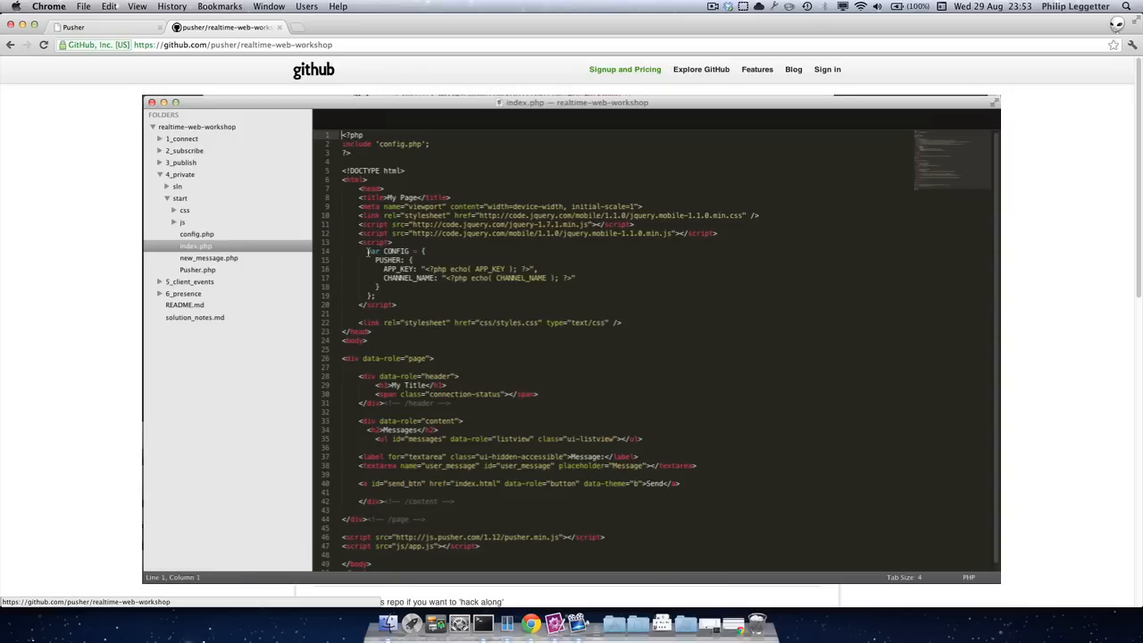
pyautogui.moveTo(367, 251); pyautogui.dragTo(375, 295)
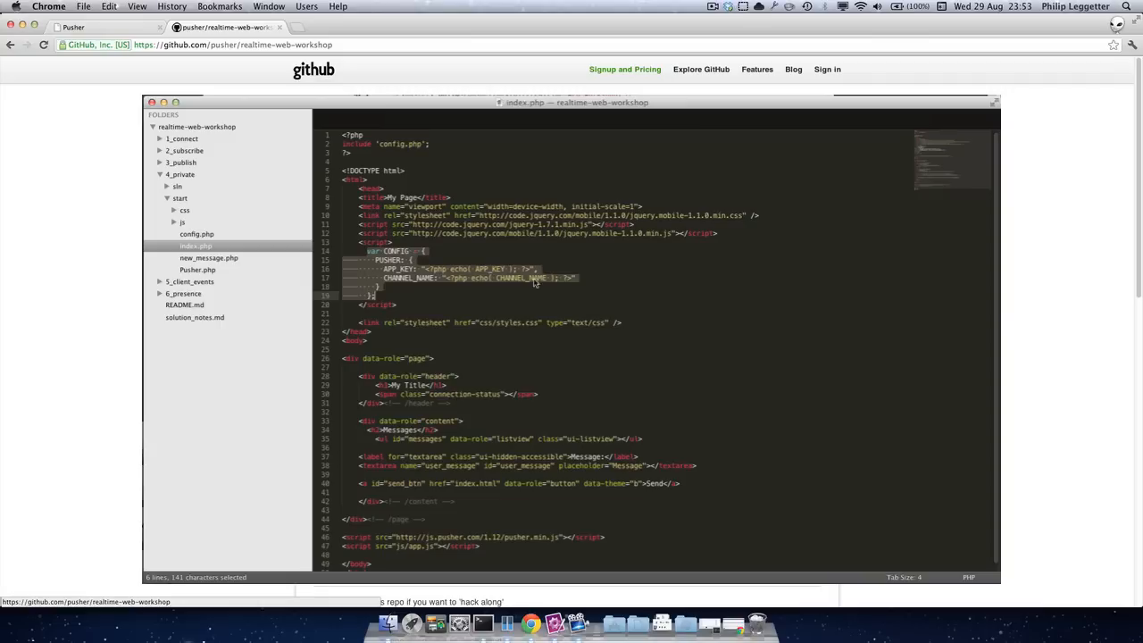
# Review CHANNEL_NAME 'messages' in config.php, then open js/app.js.
pyautogui.click(208, 234)
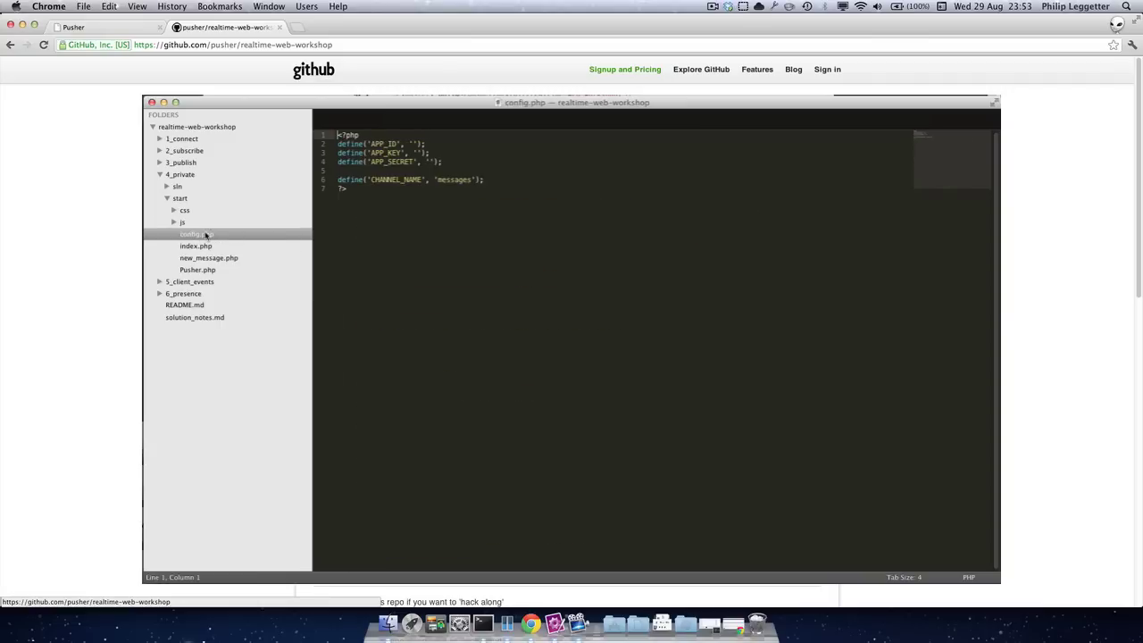
pyautogui.doubleClick(396, 179)
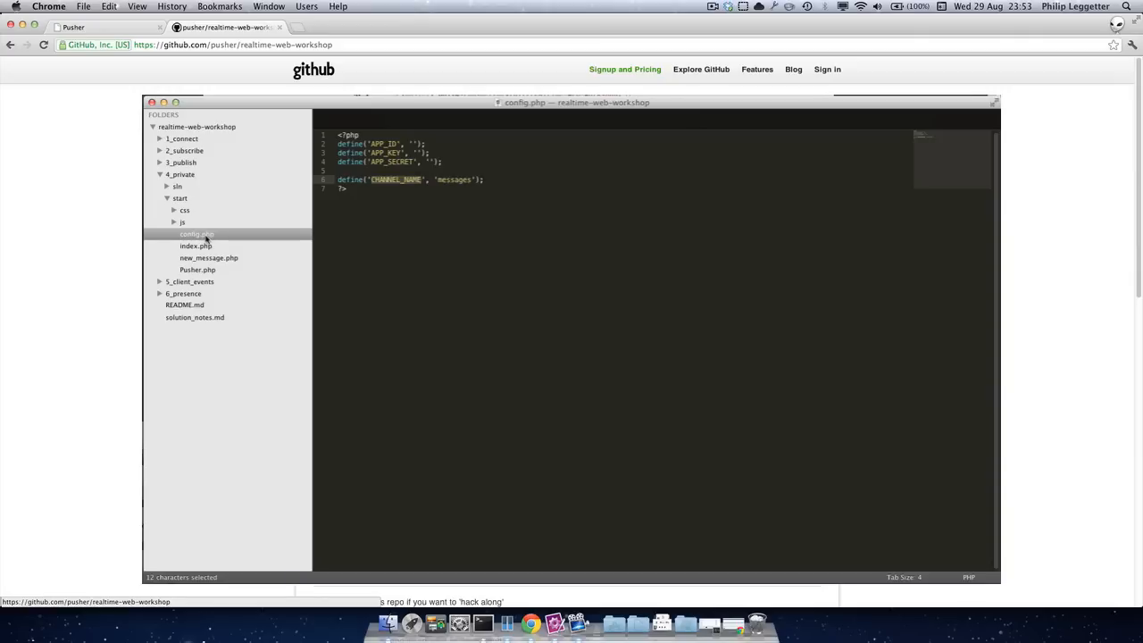
pyautogui.click(176, 222)
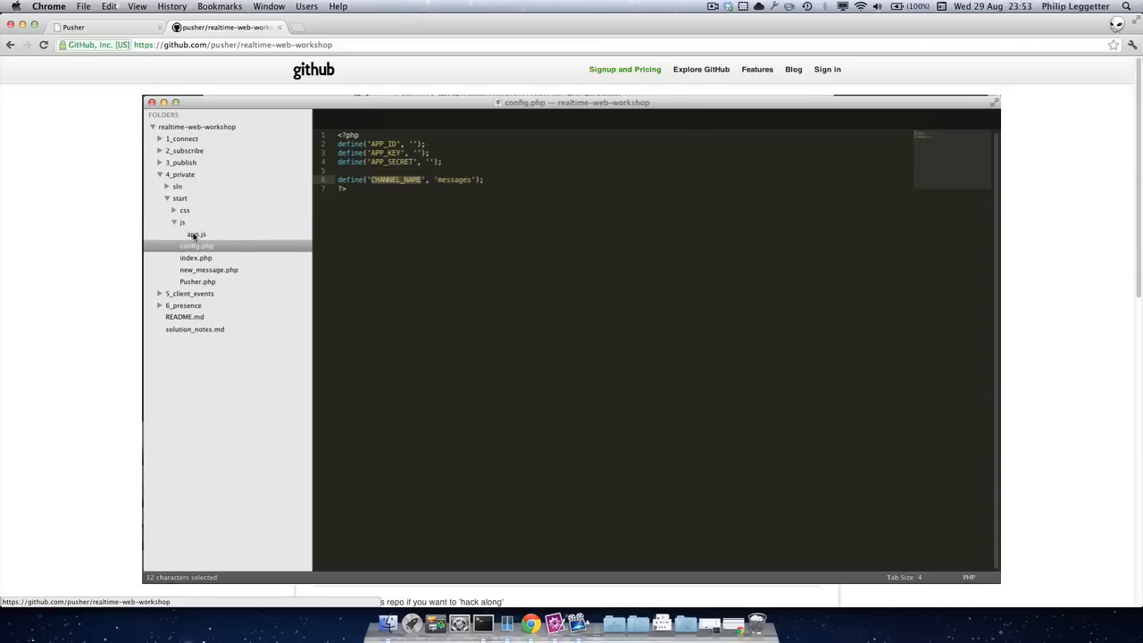
pyautogui.click(196, 234)
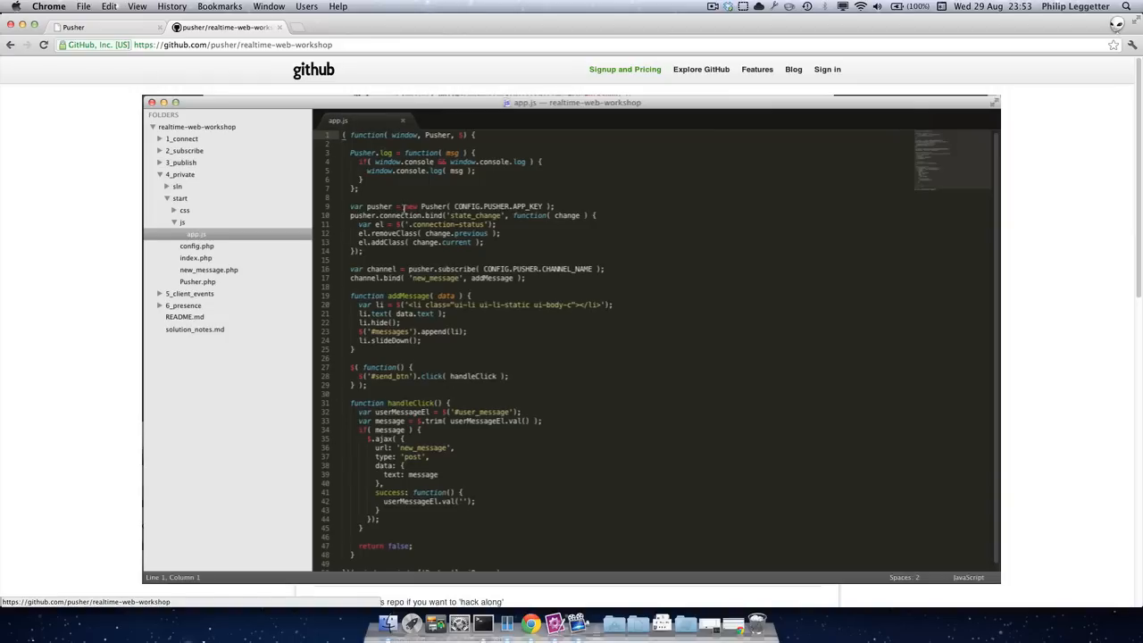
pyautogui.scroll(-1, 420, 247)
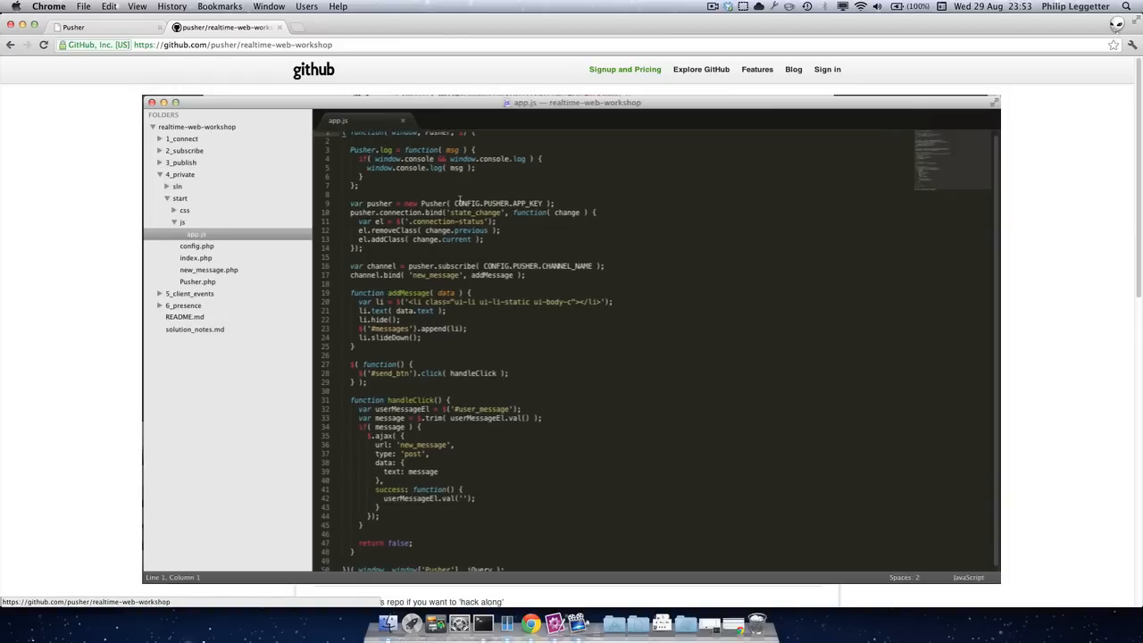
# Highlight the app key and CONFIG.PUSHER.CHANNEL_NAME references in app.js, then return to index.php.
pyautogui.moveTo(455, 203); pyautogui.dragTo(542, 204)
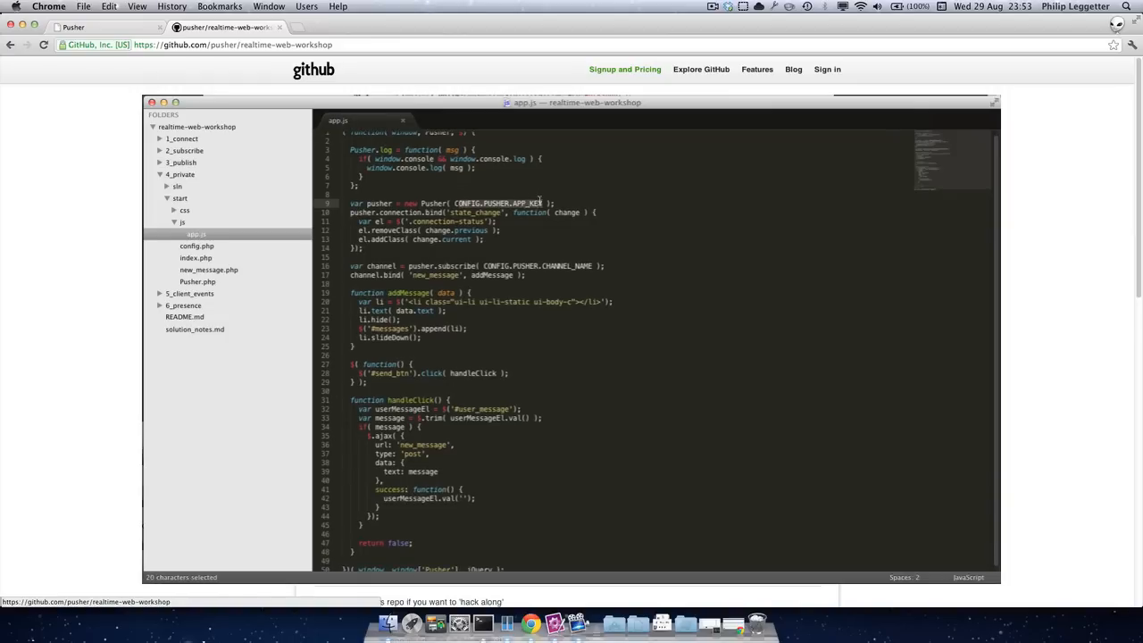
pyautogui.moveTo(485, 266); pyautogui.dragTo(592, 266)
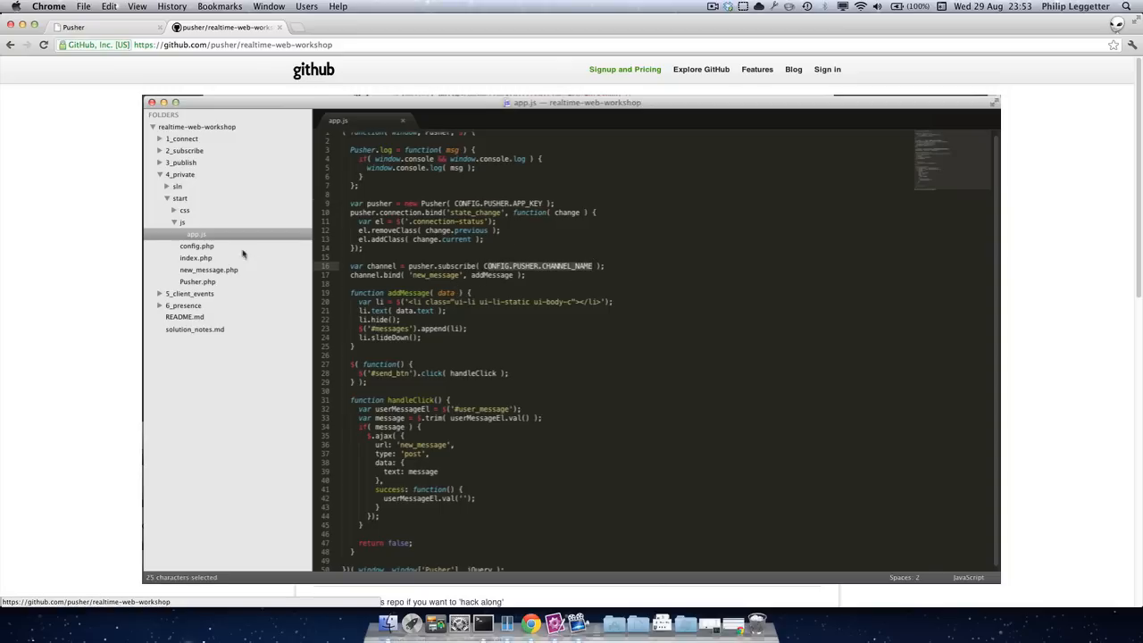
pyautogui.click(178, 210)
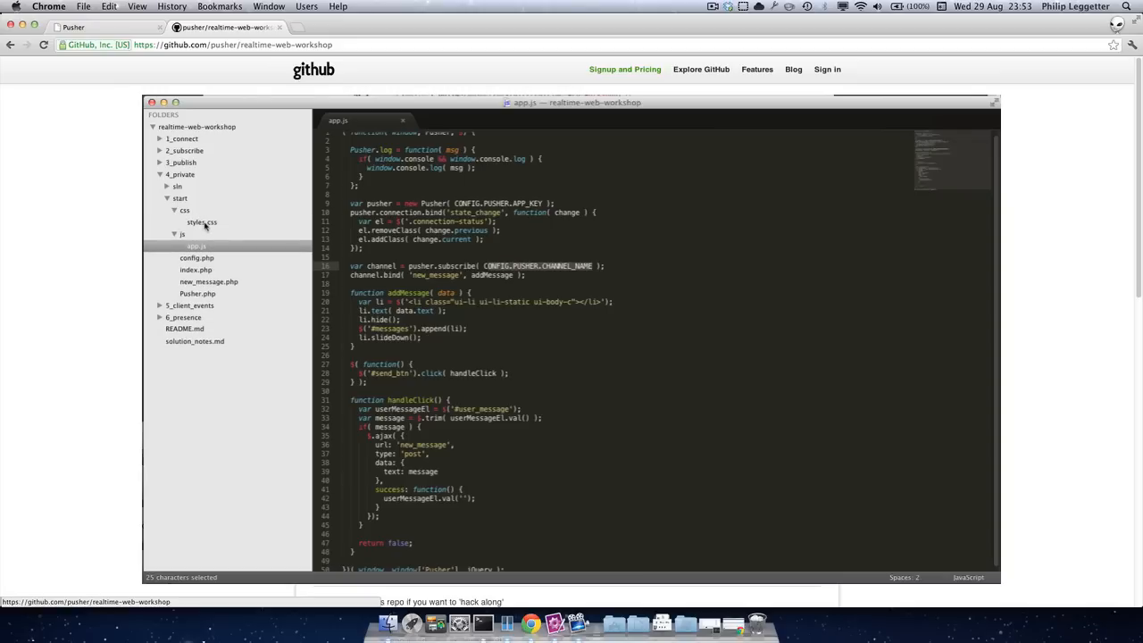
pyautogui.click(198, 269)
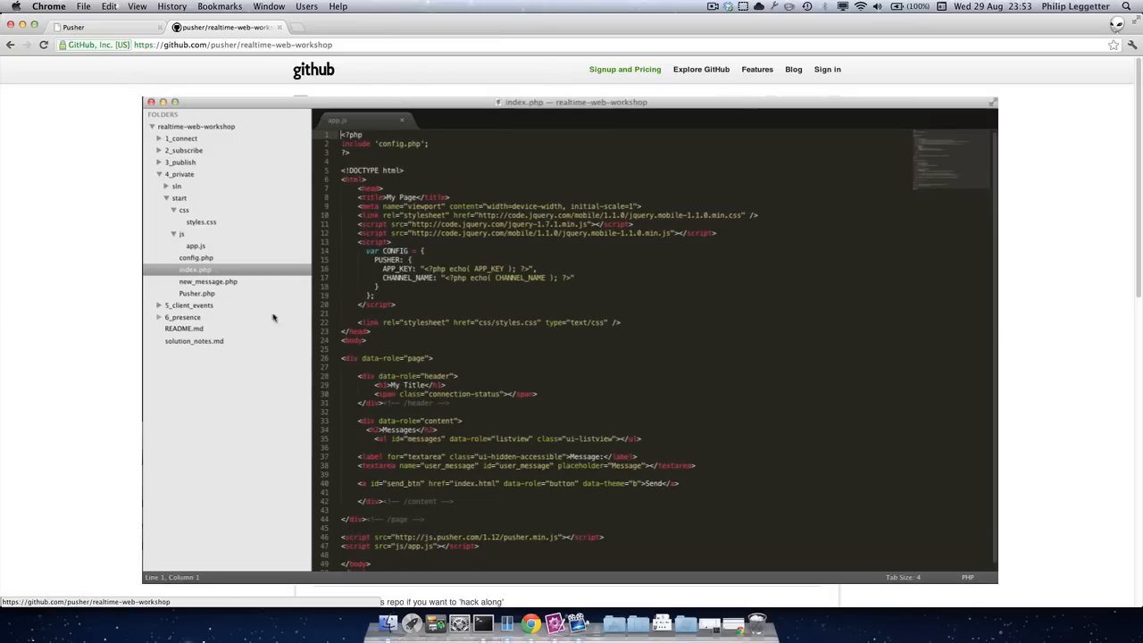
# Check CHANNEL_NAME in new_message.php's trigger call, then go back to index.php.
pyautogui.click(208, 281)
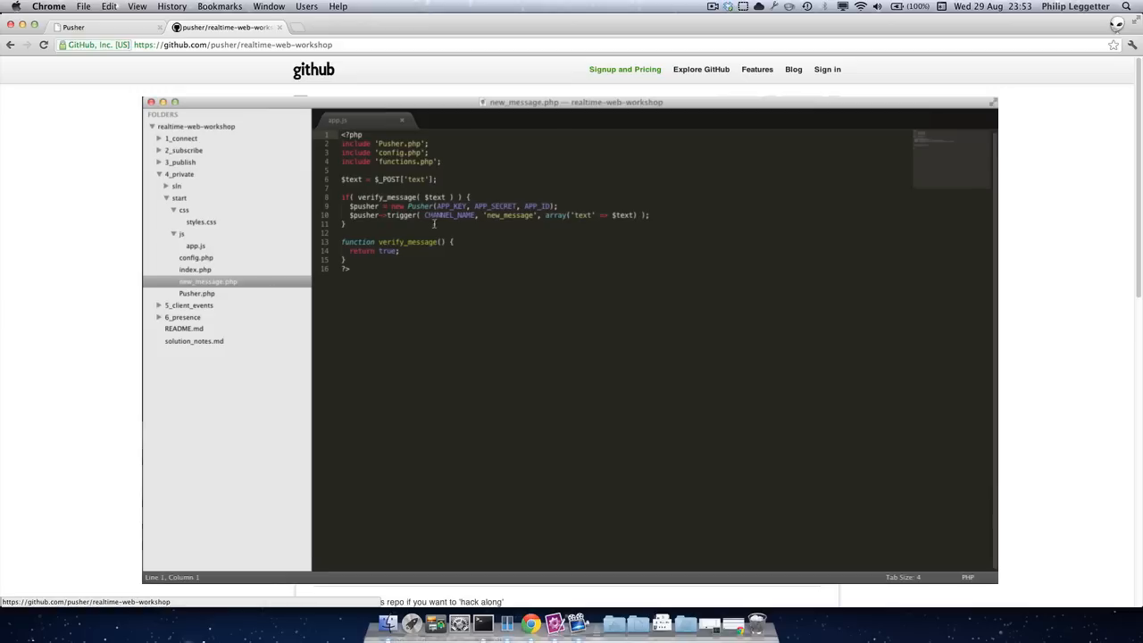
pyautogui.doubleClick(435, 214)
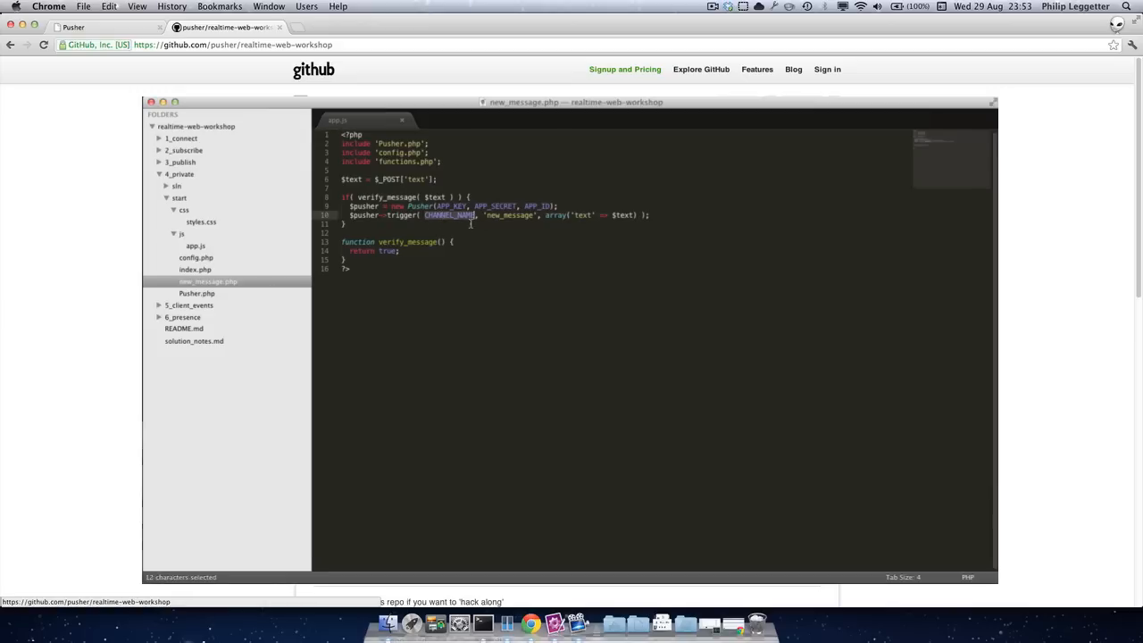
pyautogui.click(449, 214)
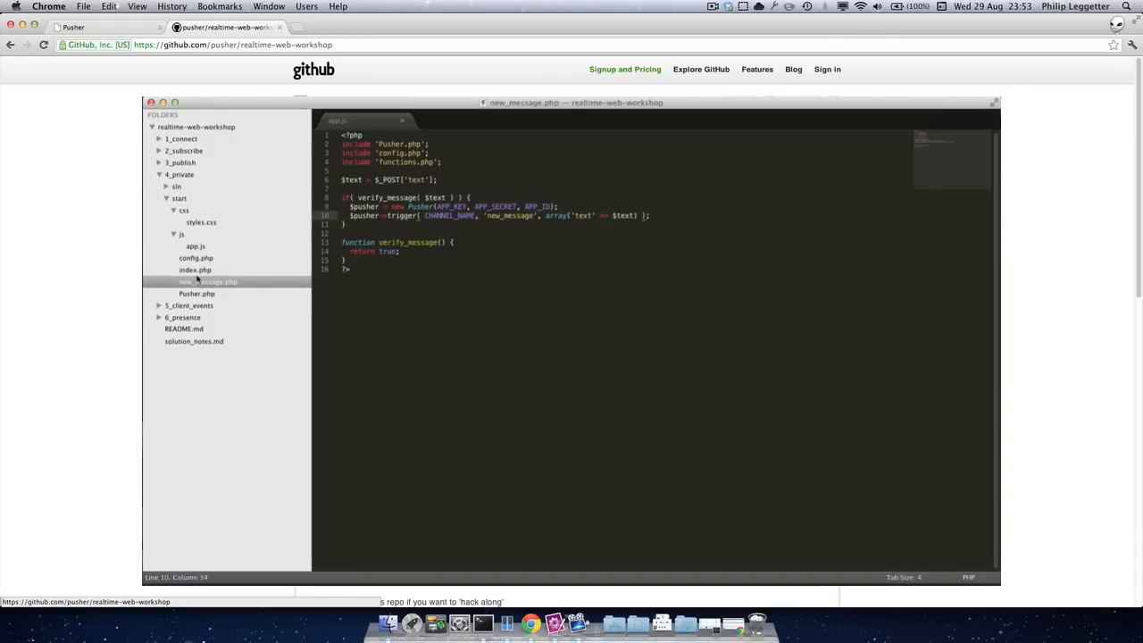
pyautogui.click(196, 269)
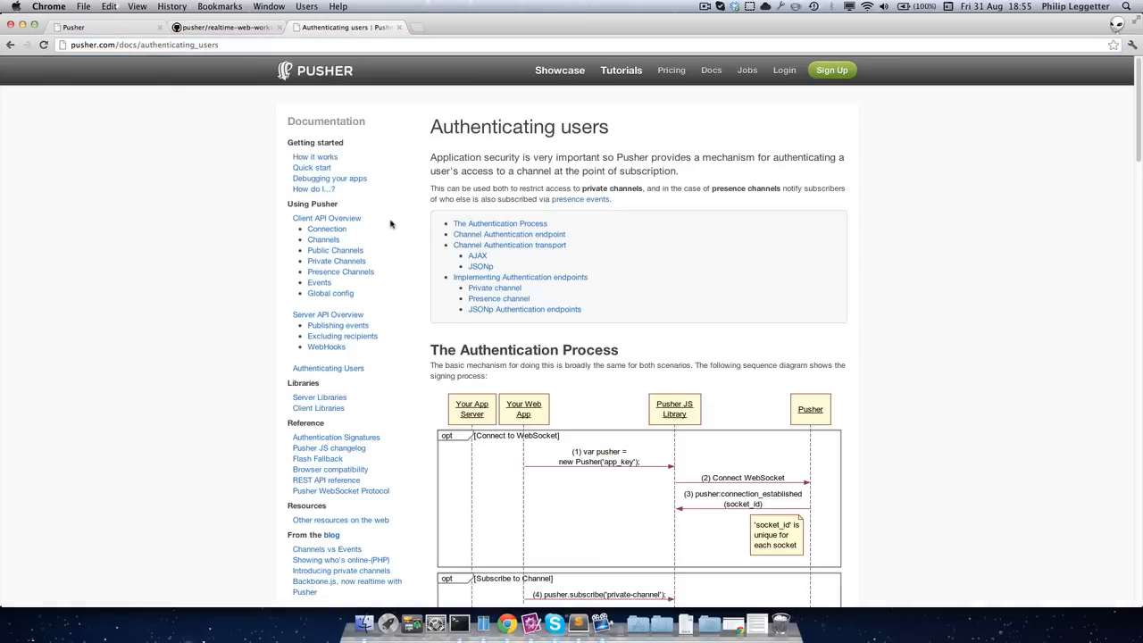
pyautogui.scroll(-3, 586, 295)
pyautogui.scroll(-2, 586, 296)
pyautogui.scroll(-2, 586, 295)
pyautogui.scroll(-2, 585, 295)
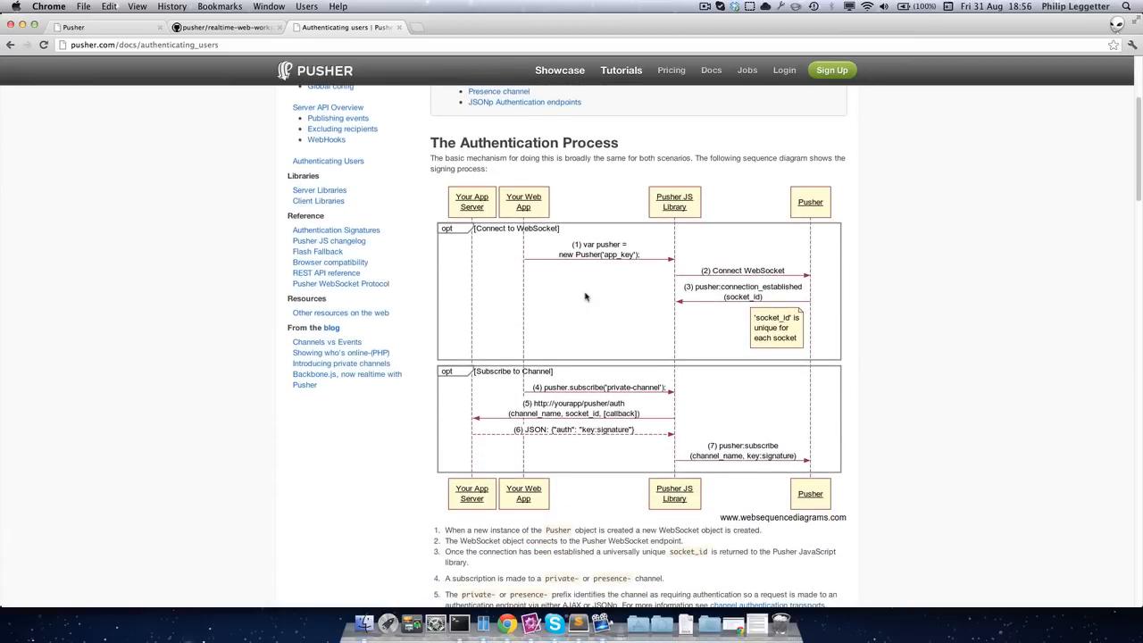
pyautogui.scroll(-1, 604, 261)
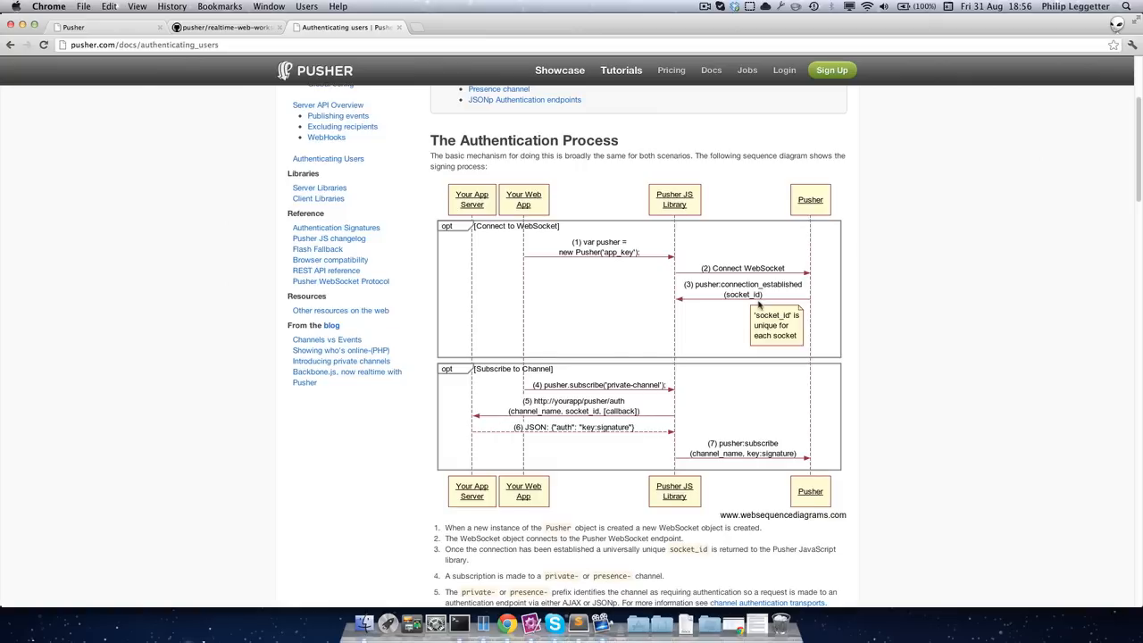
pyautogui.scroll(-3, 759, 303)
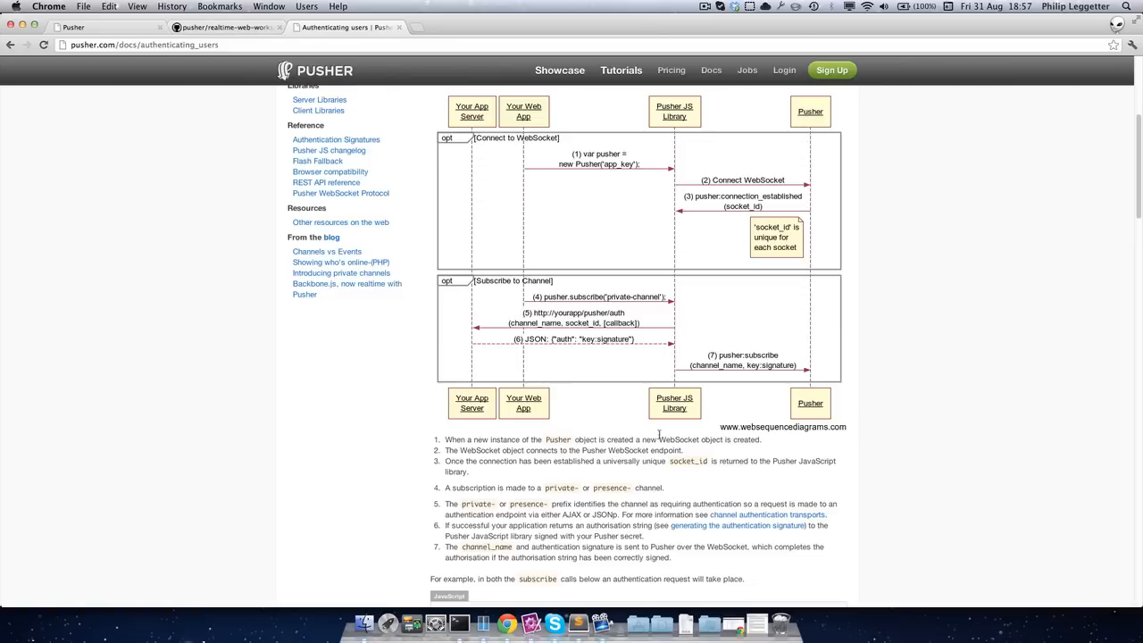
# In config.php set CHANNEL_NAME 'private-messages', paste the real APP_ID, APP_KEY and APP_SECRET, and save.
pyautogui.click(578, 622)
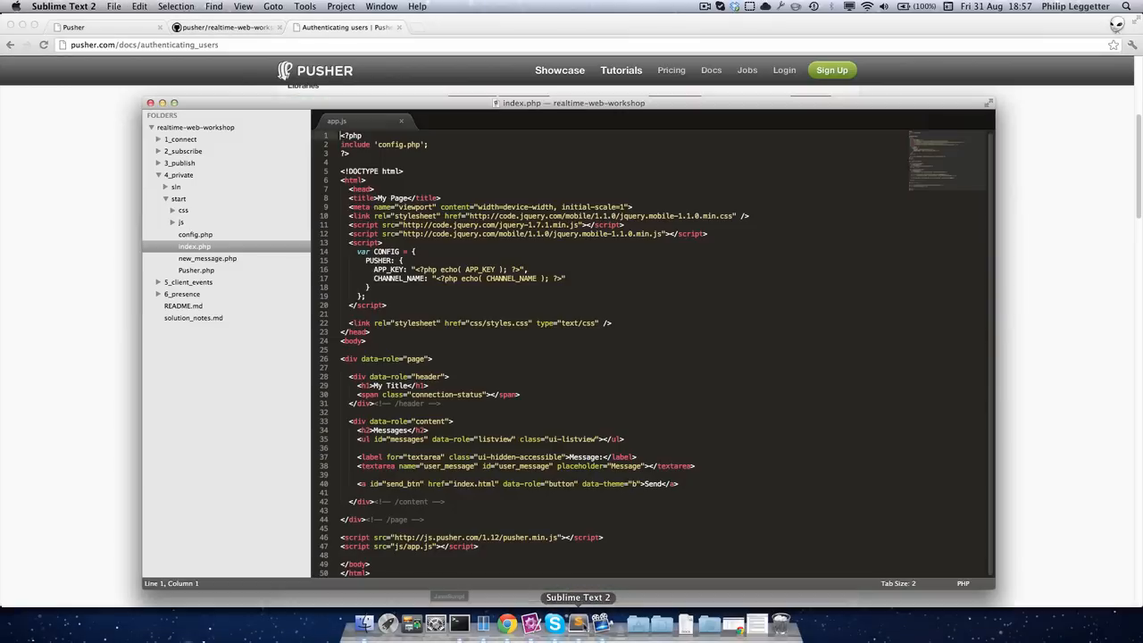
pyautogui.click(195, 234)
pyautogui.click(437, 179)
pyautogui.write('priv')
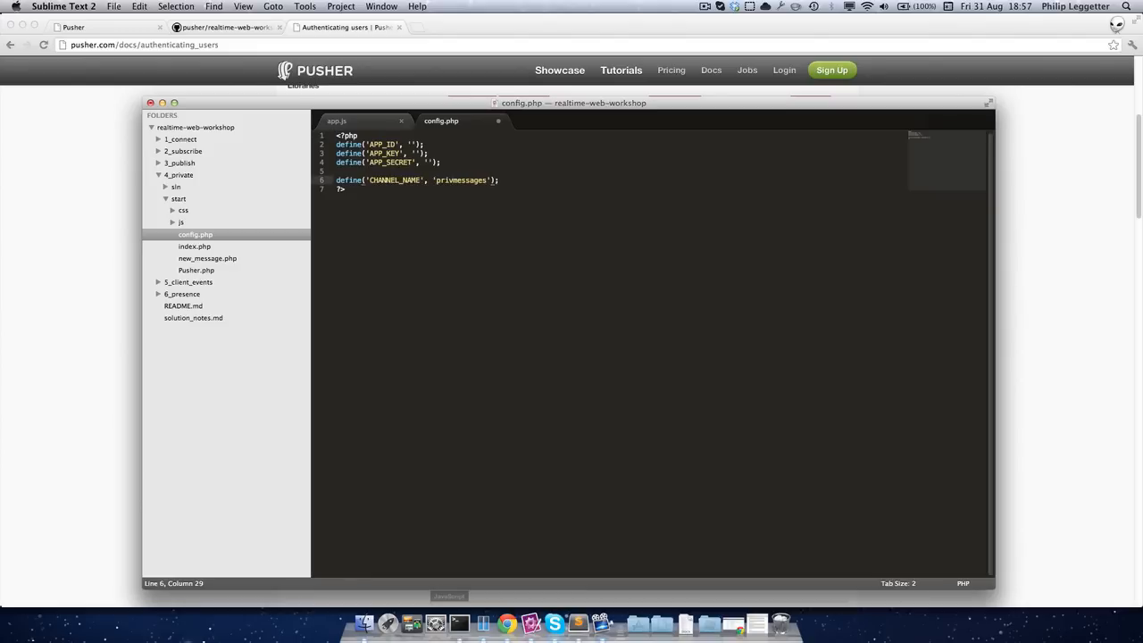
pyautogui.write('ate-')
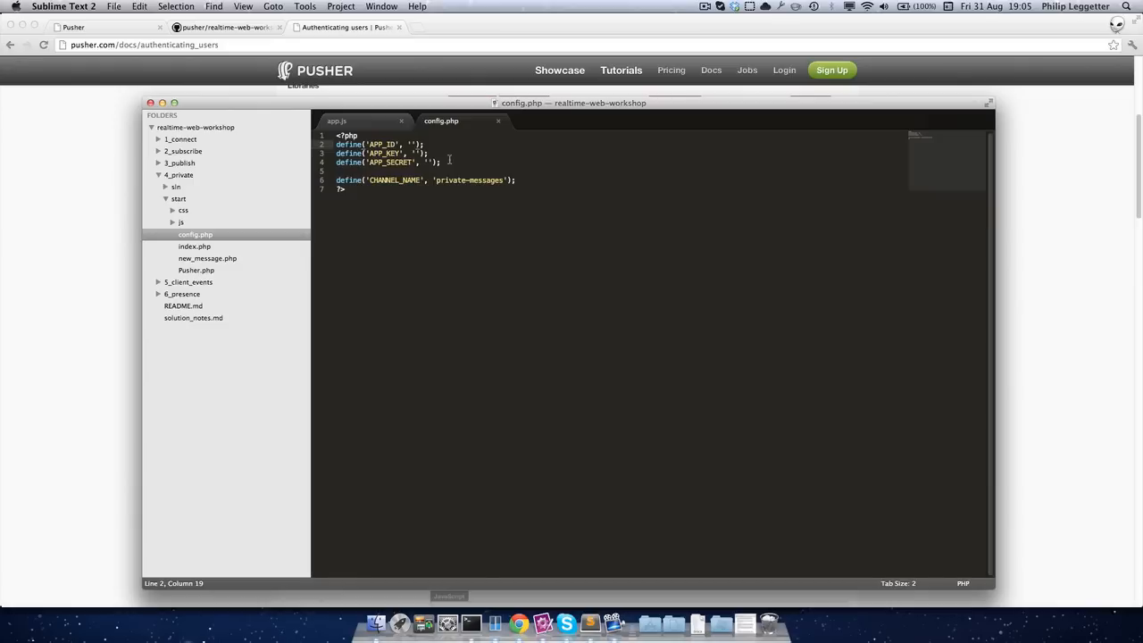
pyautogui.moveTo(441, 162); pyautogui.dragTo(335, 143)
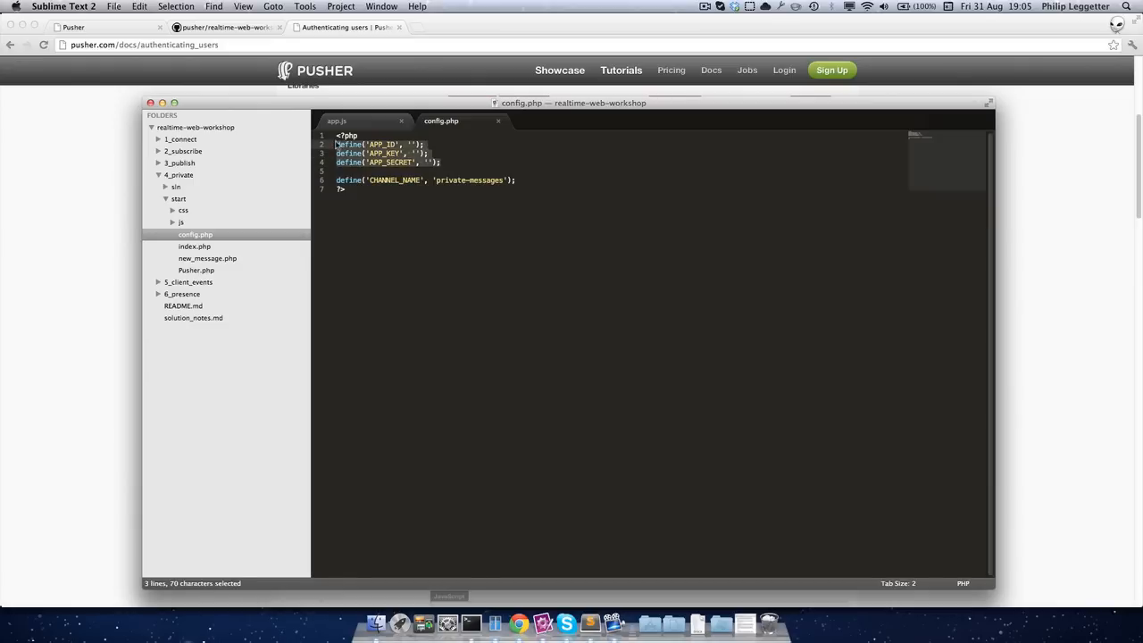
pyautogui.press('super+v')
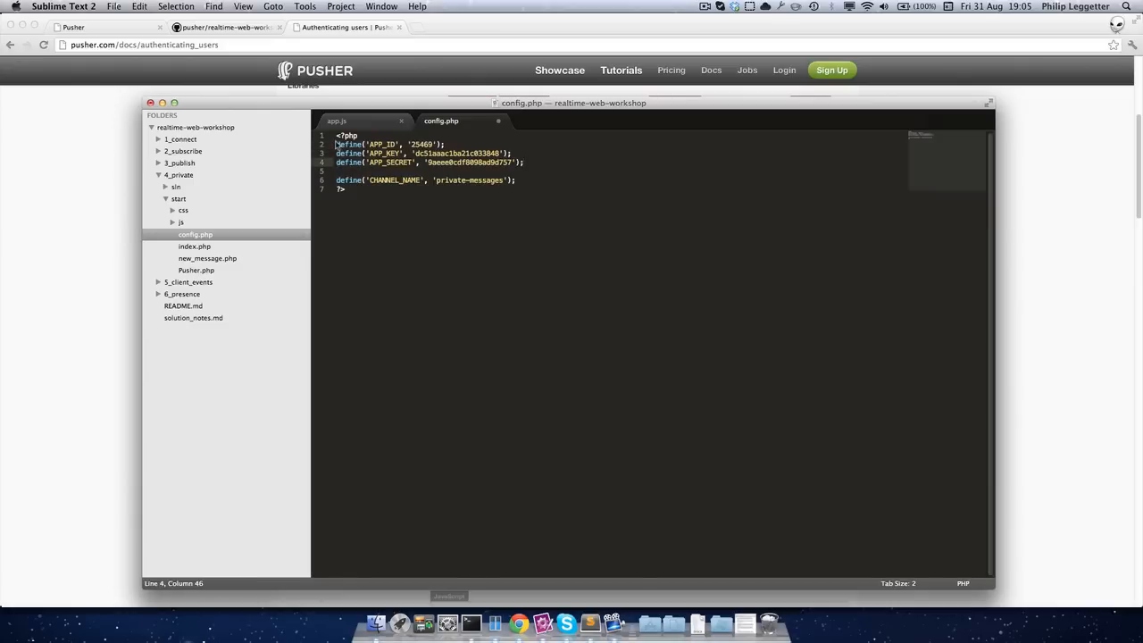
pyautogui.press('super+s')
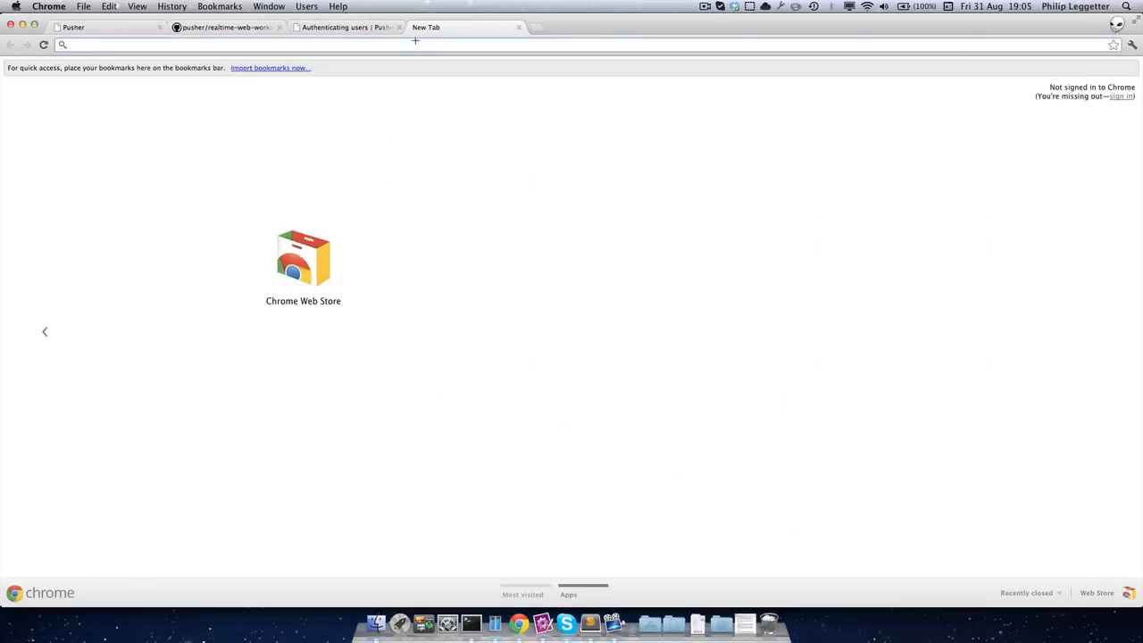
# Load the local workshop address and open the 4_private start chat page.
pyautogui.hotkey('ctrl', 'alt', 'v')
pyautogui.hotkey('ctrl', 'alt', 'v')
pyautogui.hotkey('ctrl', 'alt', 'v')
pyautogui.hotkey('ctrl', 'alt', 'v')
pyautogui.press('Return')
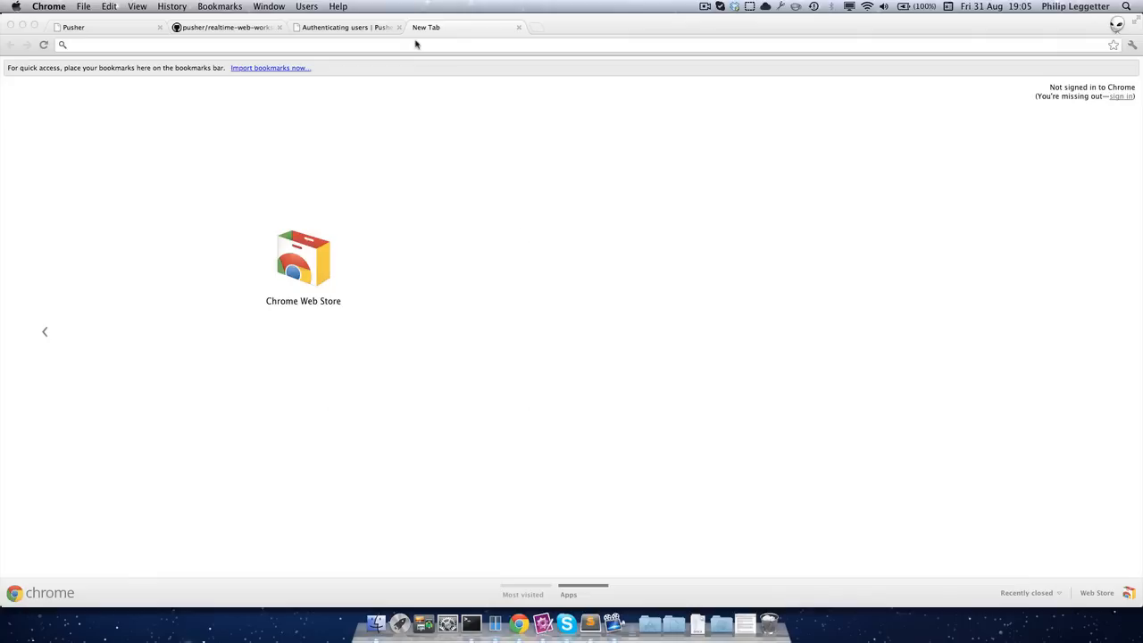
pyautogui.press('Return')
pyautogui.write('localhost/pusher-dev/git/realtime-web-workshop/')
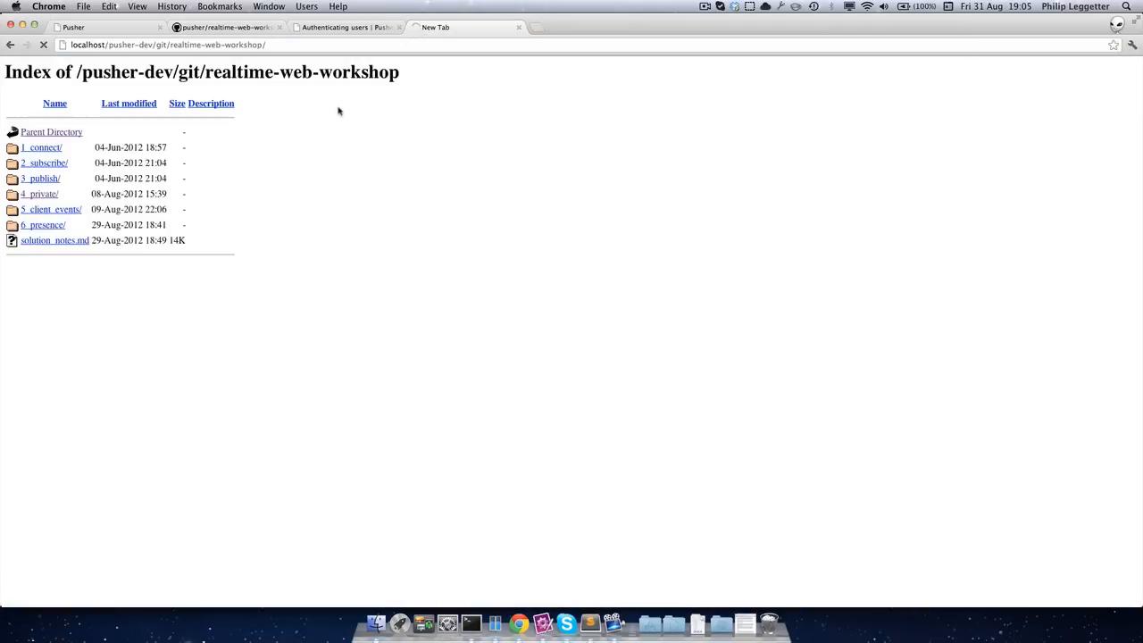
pyautogui.click(48, 196)
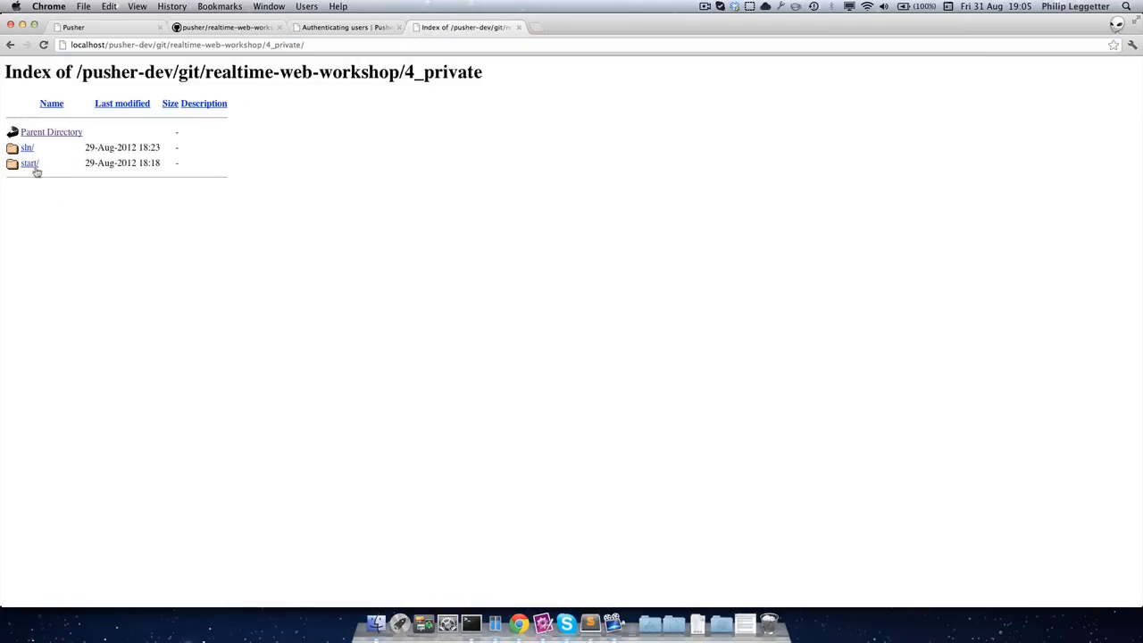
pyautogui.click(30, 162)
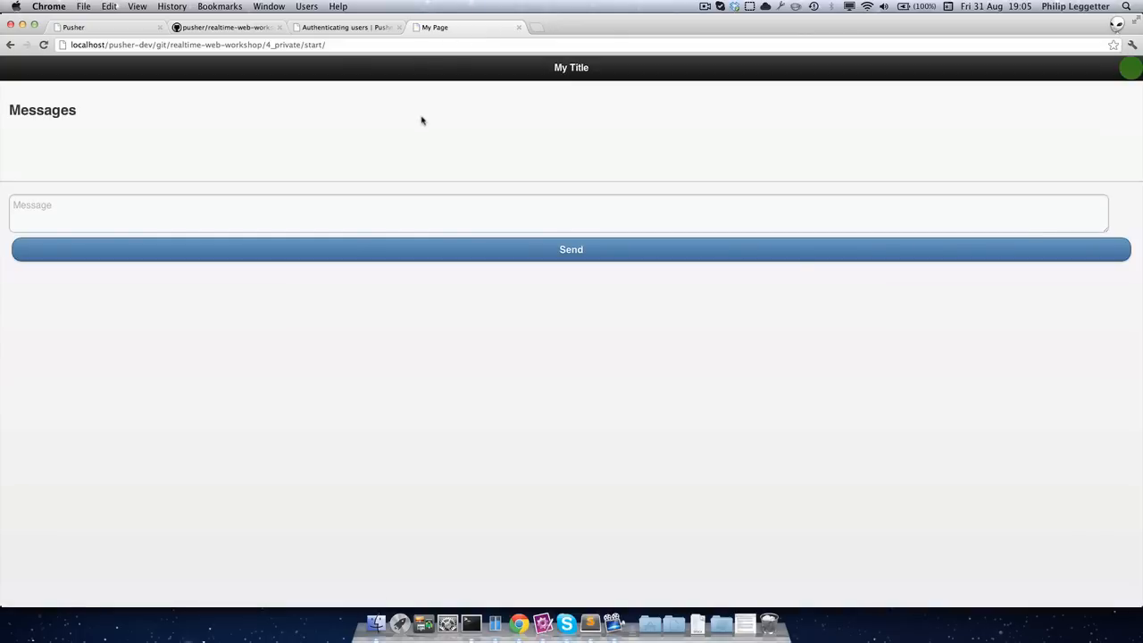
# Reload the page with Developer Tools' Network panel capturing the failing /pusher/auth request.
pyautogui.press('super+alt+i')
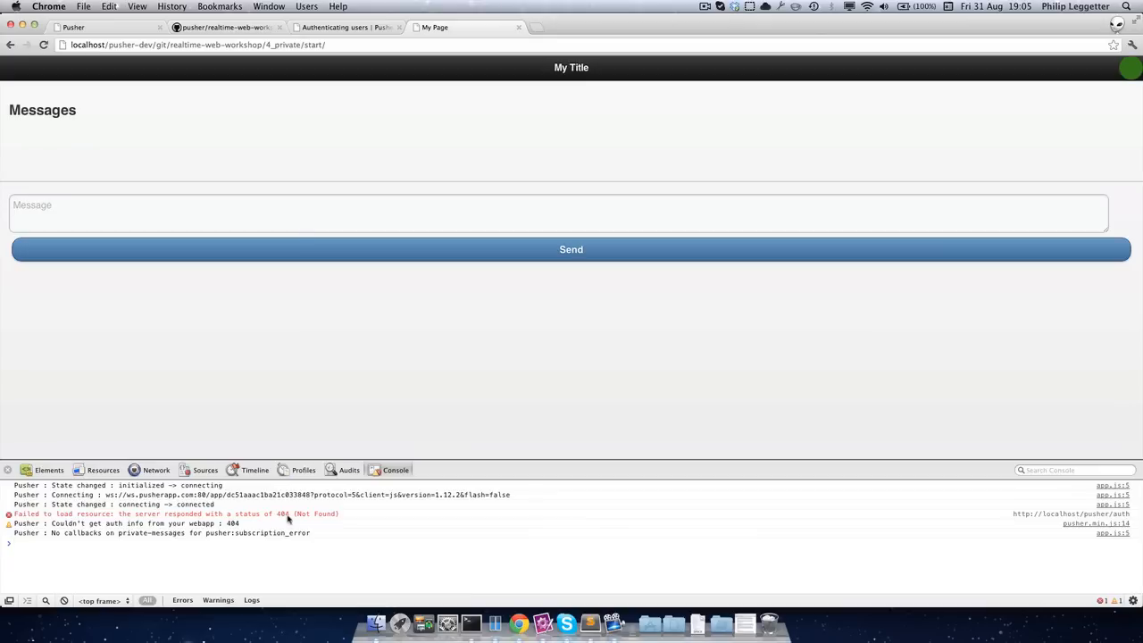
pyautogui.click(158, 470)
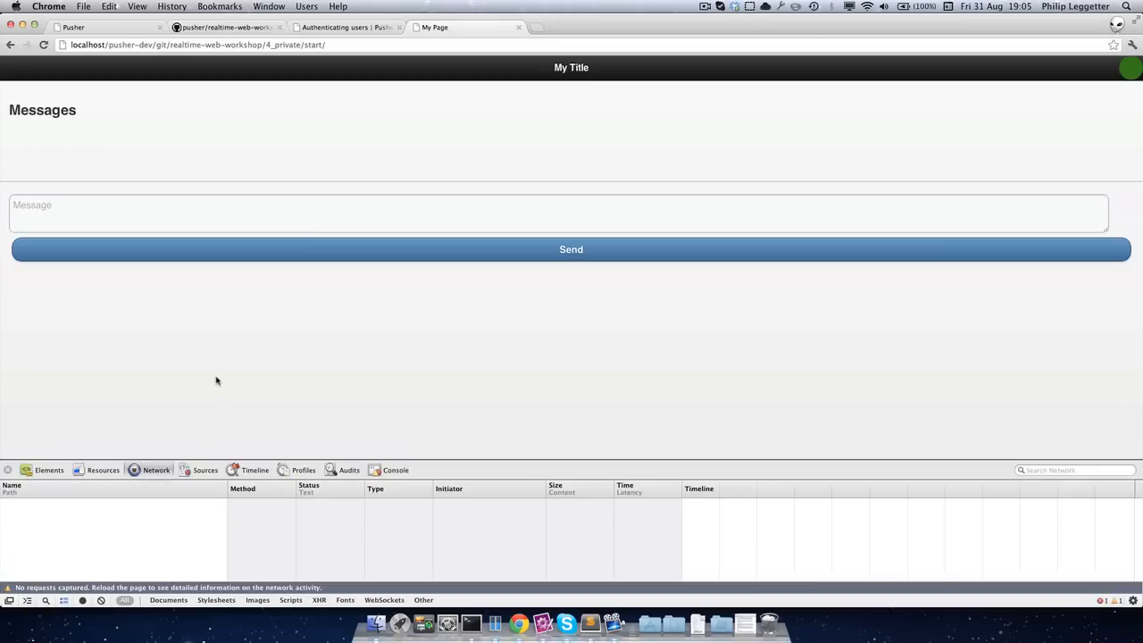
pyautogui.press('super+r')
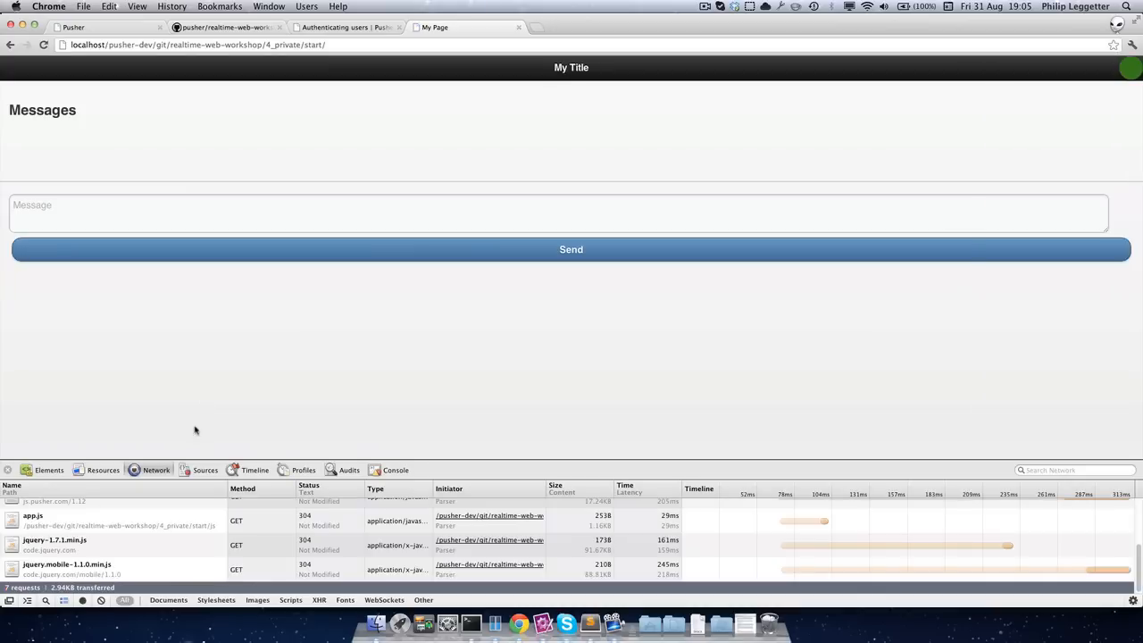
pyautogui.scroll(3, 89, 536)
pyautogui.scroll(-3, 74, 529)
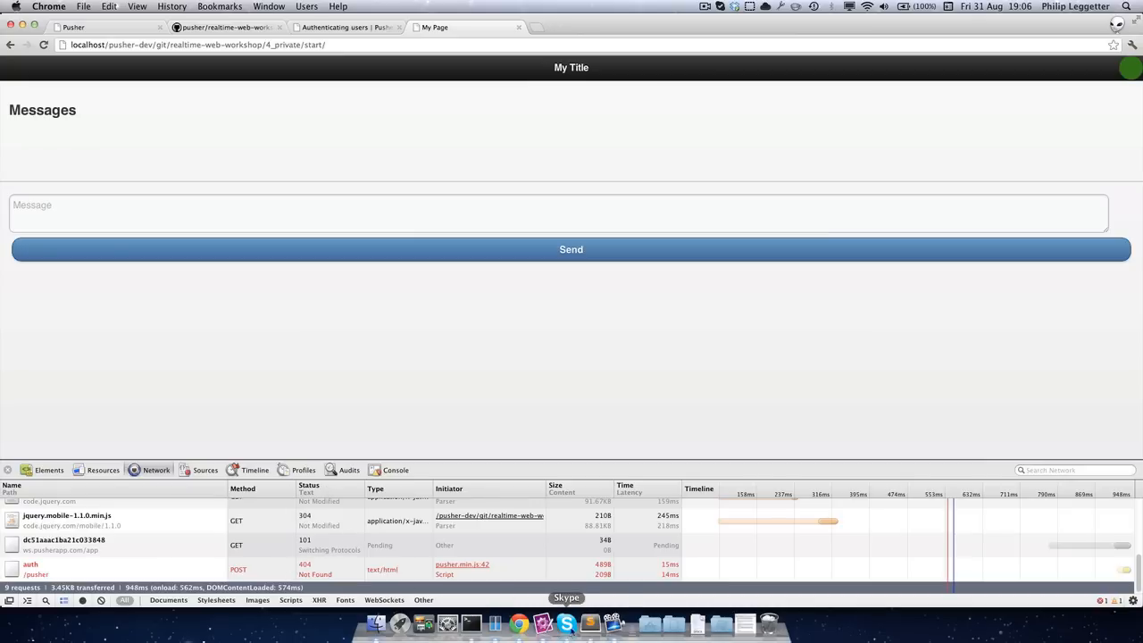
# Create a new file in the start folder containing <?php and ?> on two lines.
pyautogui.click(589, 623)
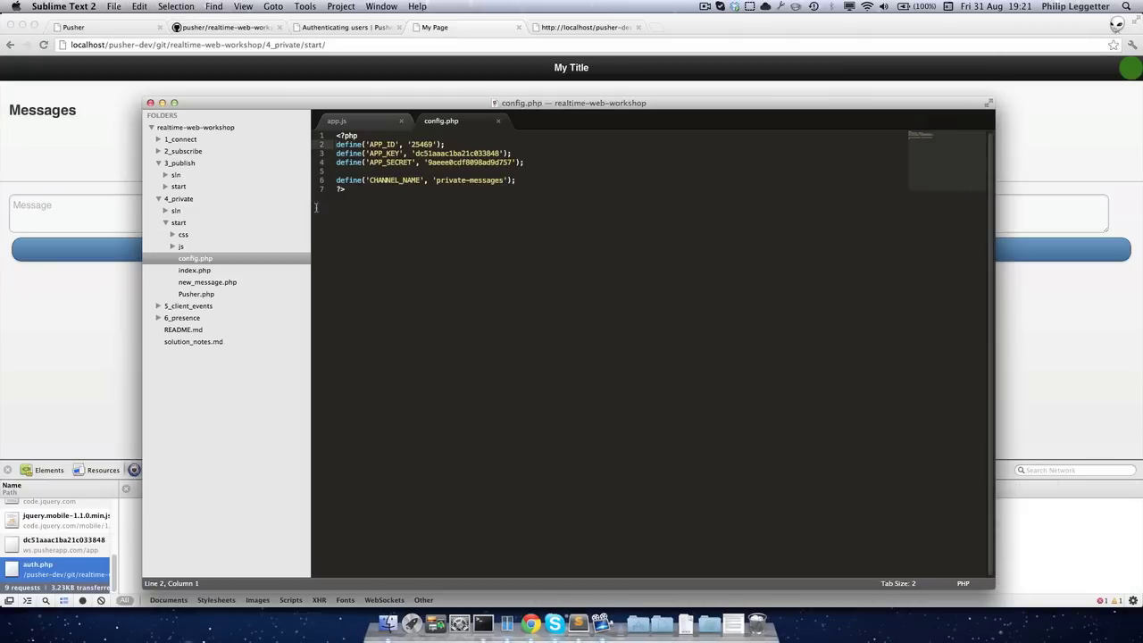
pyautogui.rightClick(179, 223)
pyautogui.click(207, 228)
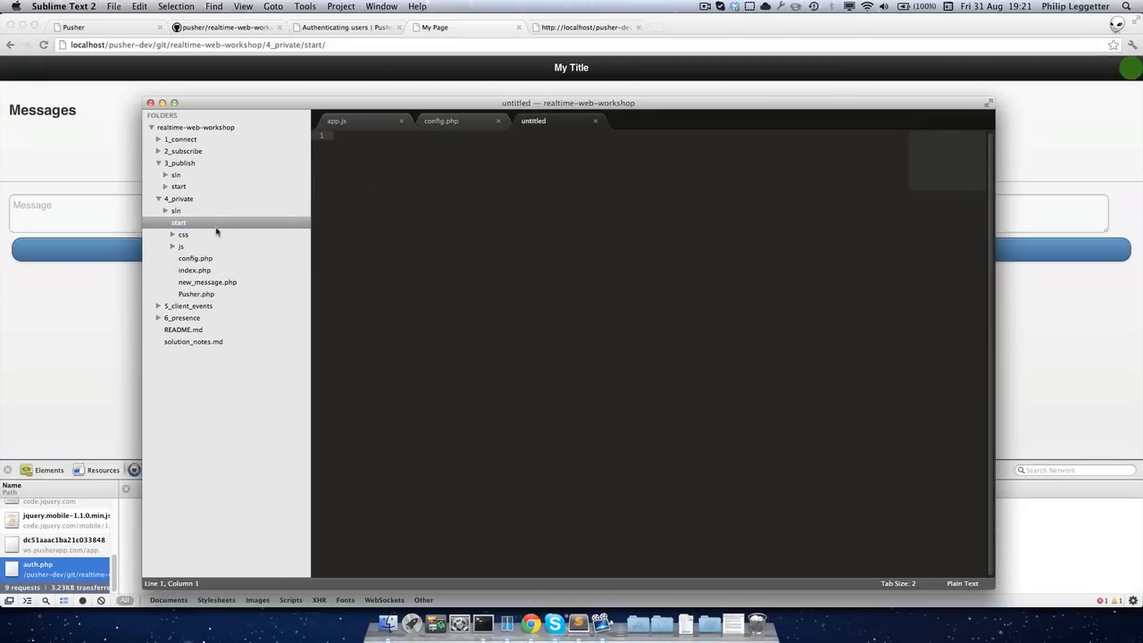
pyautogui.write('<?')
pyautogui.press('Return')
pyautogui.press('BackSpace')
pyautogui.write('php')
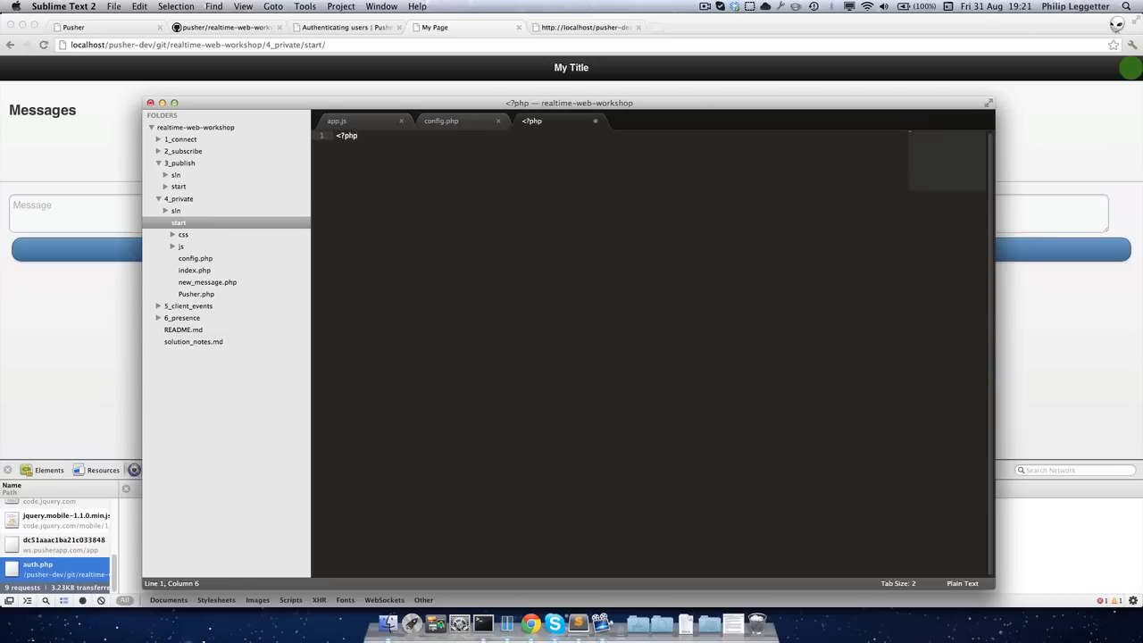
pyautogui.press('Return')
pyautogui.write('?>')
pyautogui.press('BackSpace')
# Save the new file as auth.php.
pyautogui.press('super+s')
pyautogui.write('auth.php')
pyautogui.press('Return')
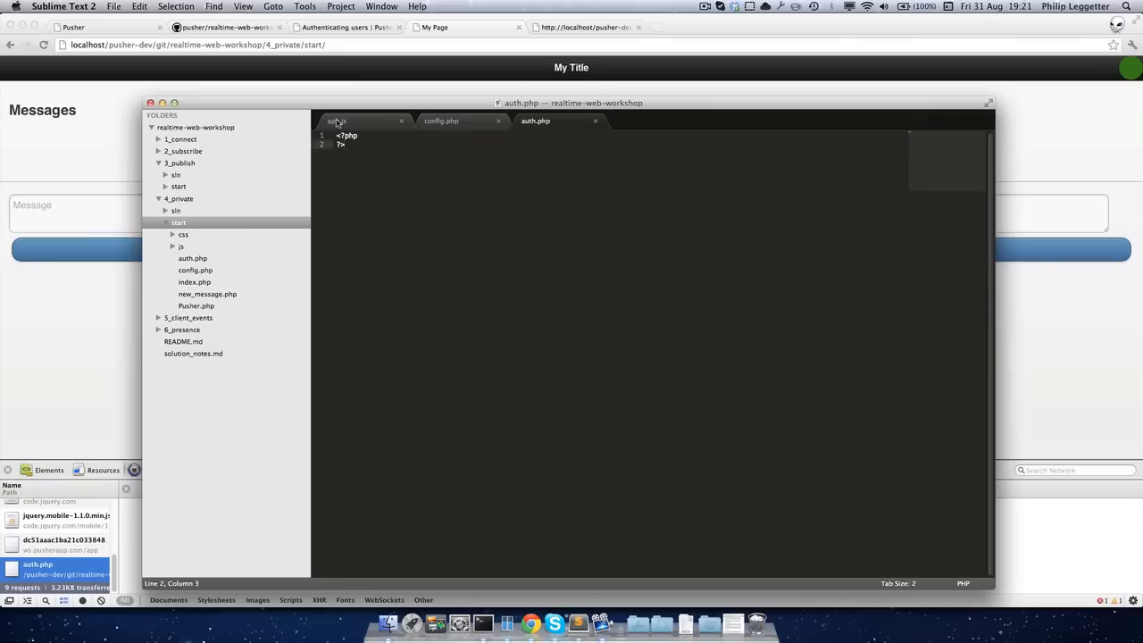
pyautogui.click(372, 124)
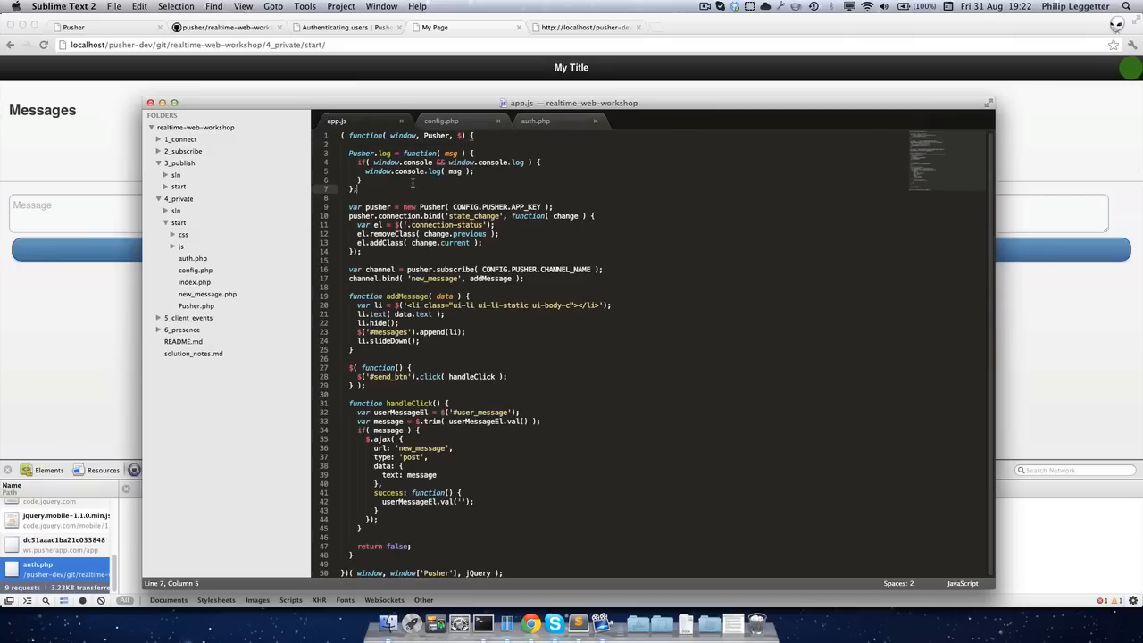
# Add Pusher.channel_auth_endpoint = 'auth.php'; to app.js and save it.
pyautogui.click(381, 194)
pyautogui.press('Return')
pyautogui.press('Return')
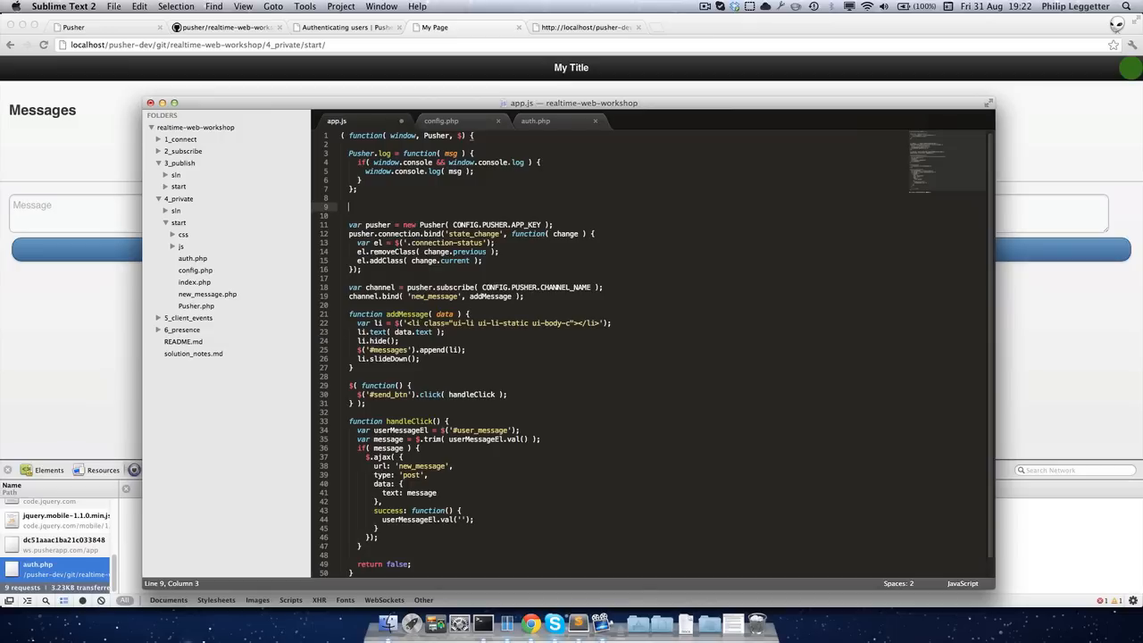
pyautogui.write('P')
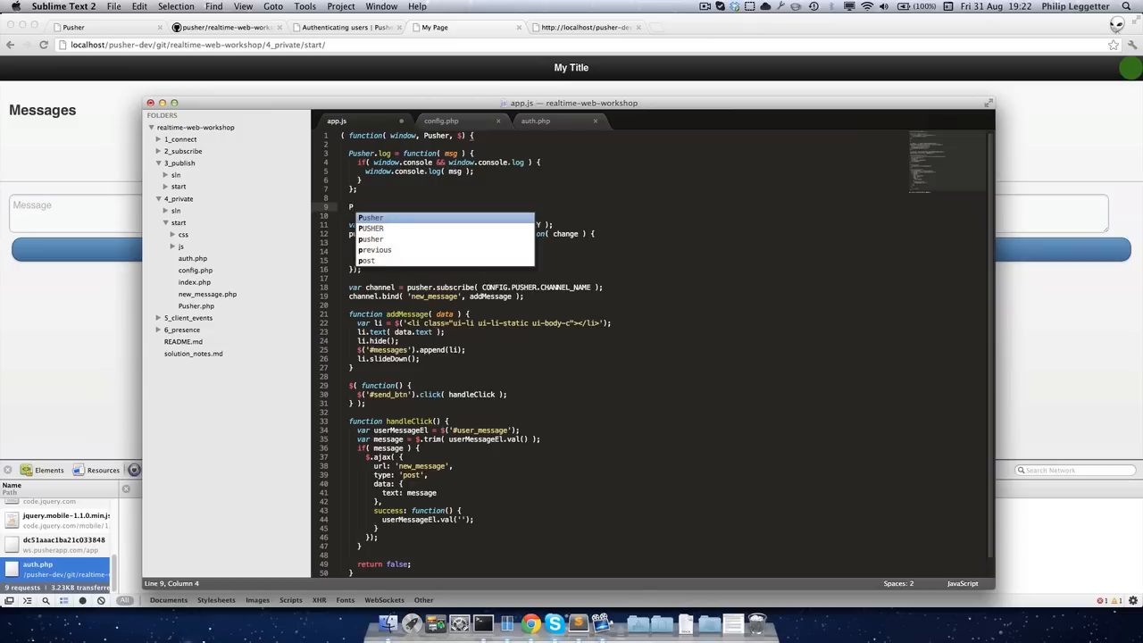
pyautogui.write('usher.ch')
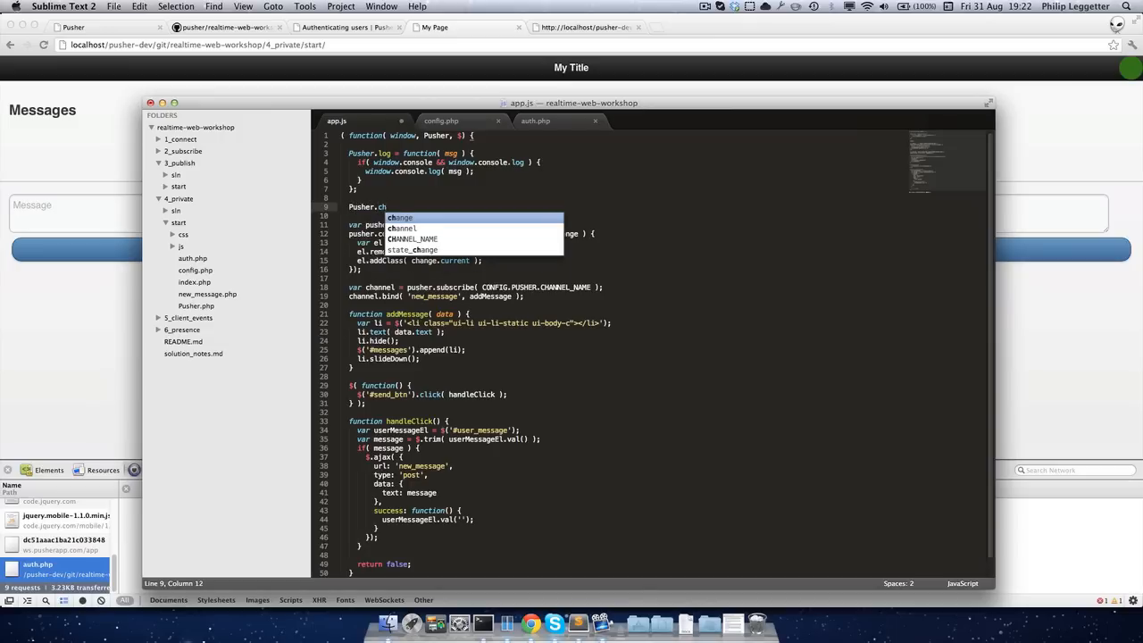
pyautogui.write('annel_')
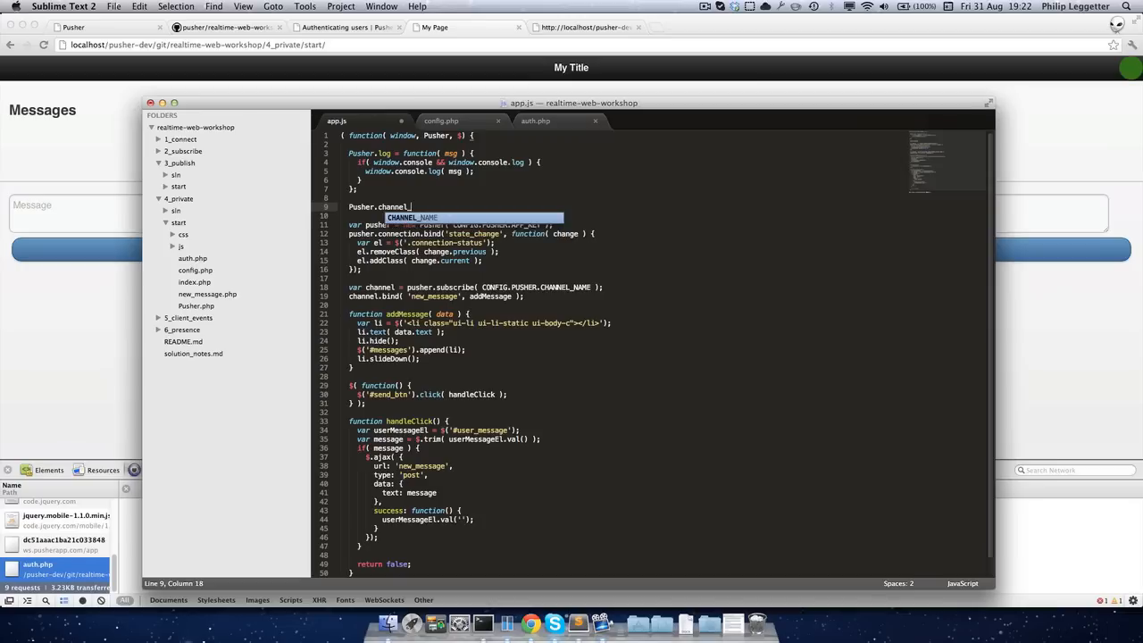
pyautogui.write("auth_endpoint = 'auth.php'")
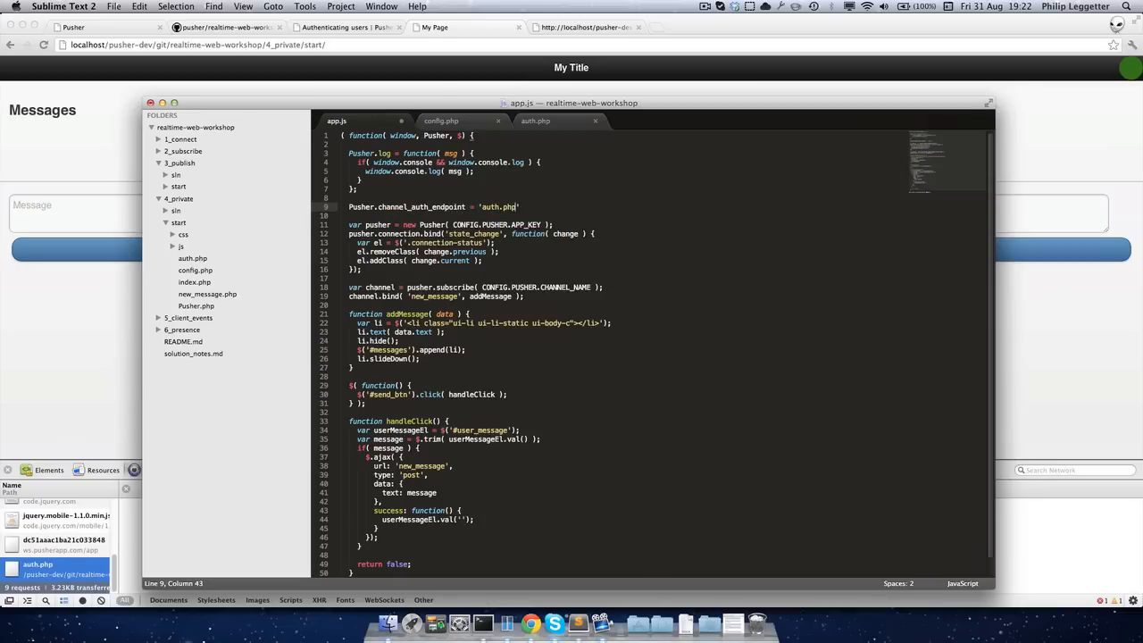
pyautogui.write(';')
pyautogui.press('super+s')
pyautogui.press('super+s')
# Reload the chat page in Chrome and inspect the auth.php request's 200 response with no data.
pyautogui.click(536, 121)
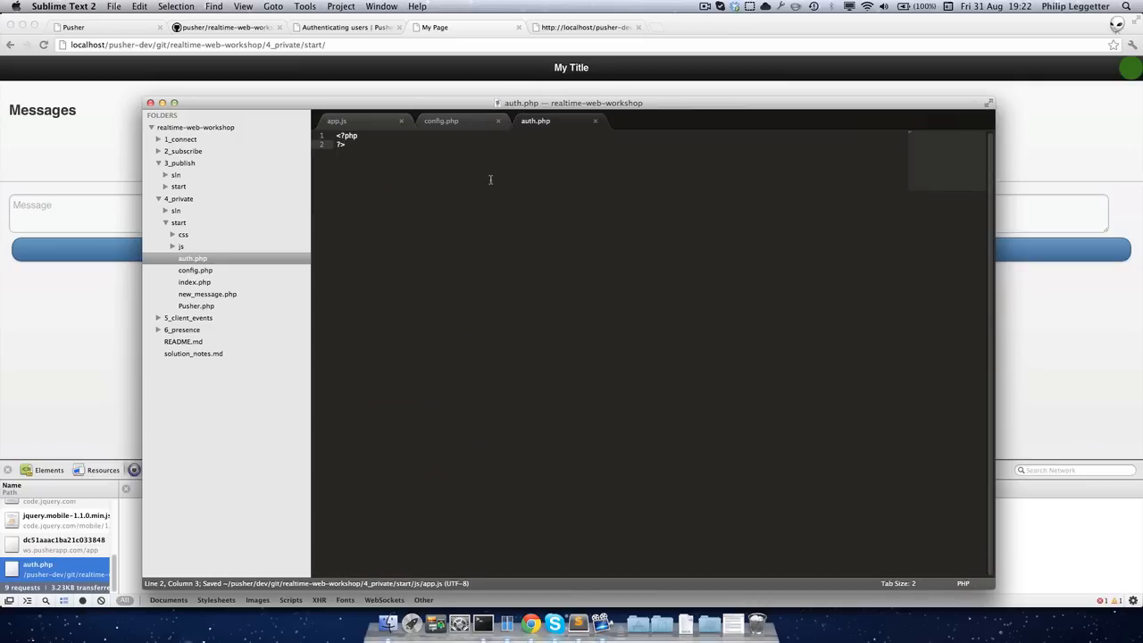
pyautogui.click(107, 406)
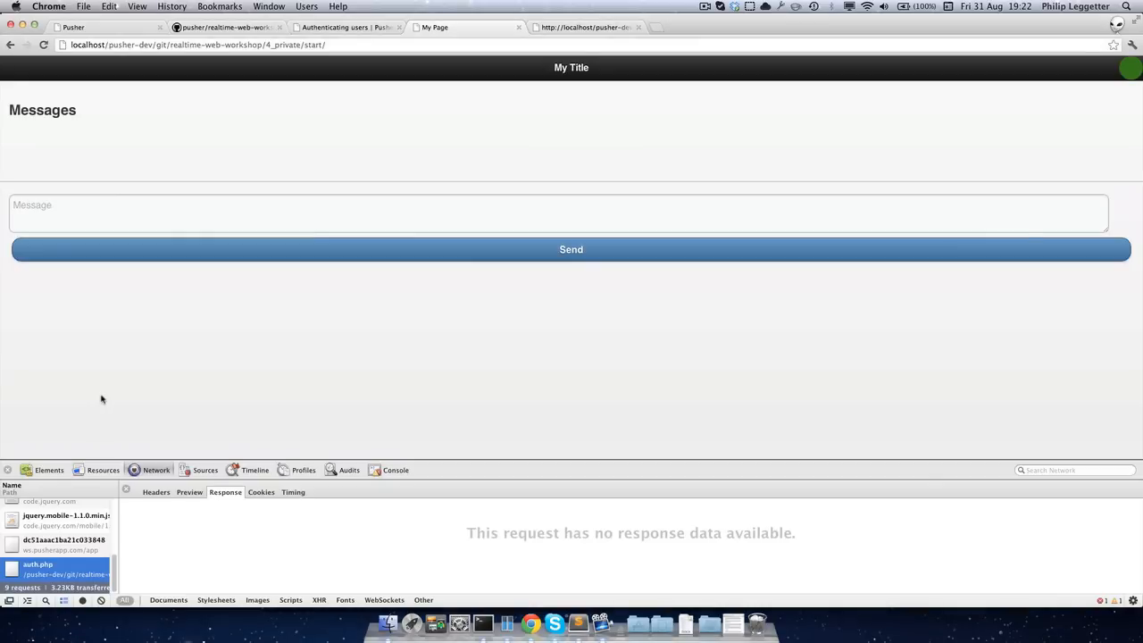
pyautogui.press('super+r')
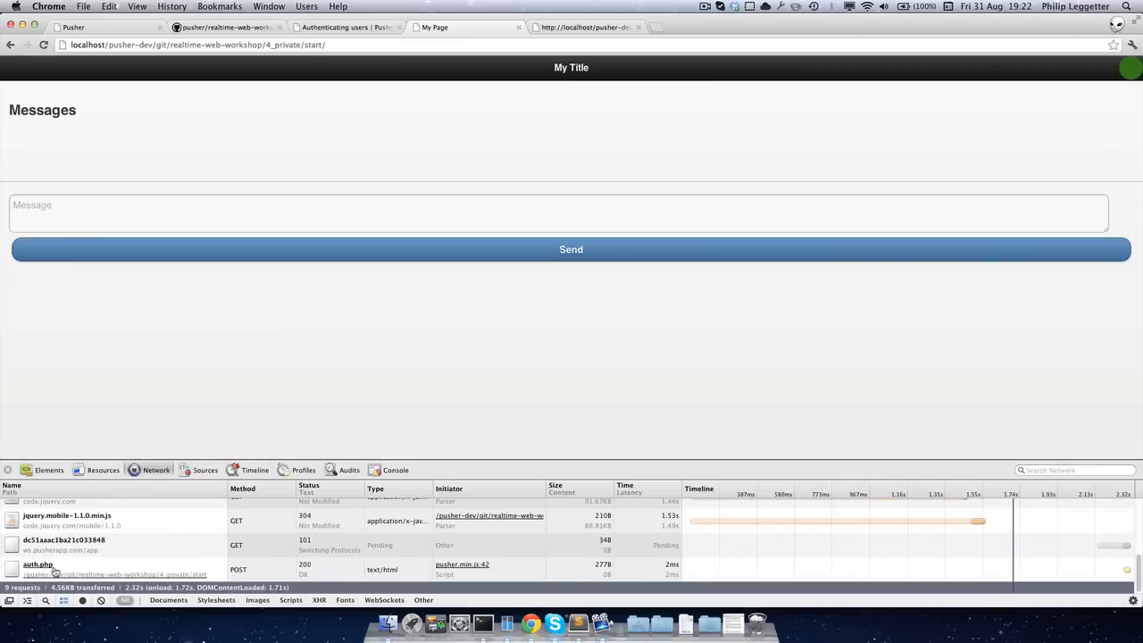
pyautogui.click(55, 570)
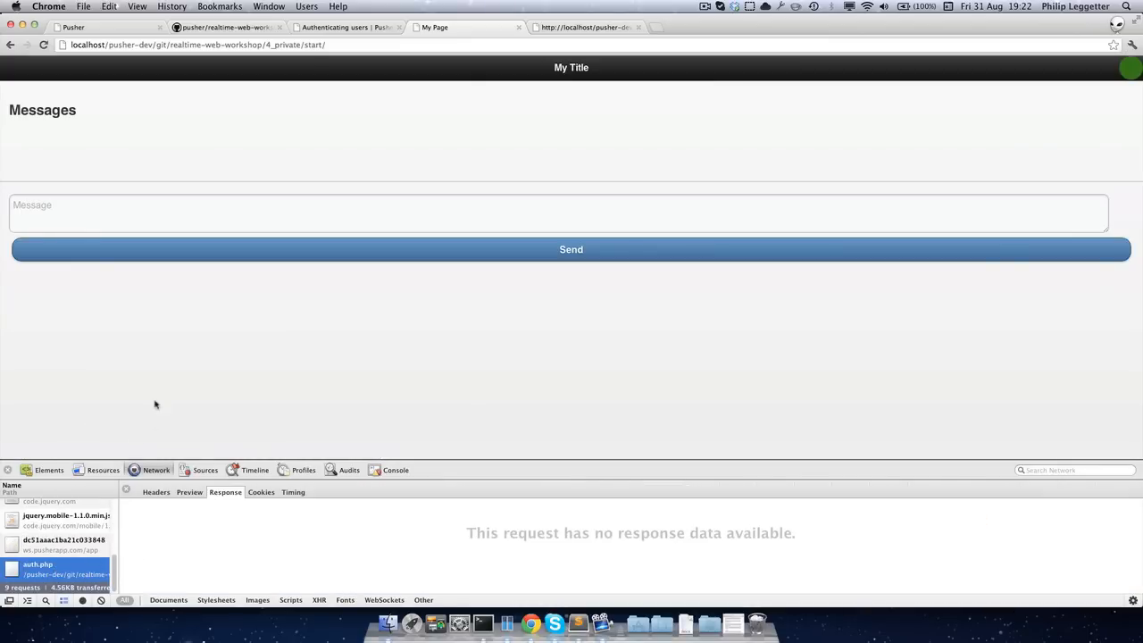
# Add include lines for config.php and Pusher.php at the top of auth.php.
pyautogui.click(578, 622)
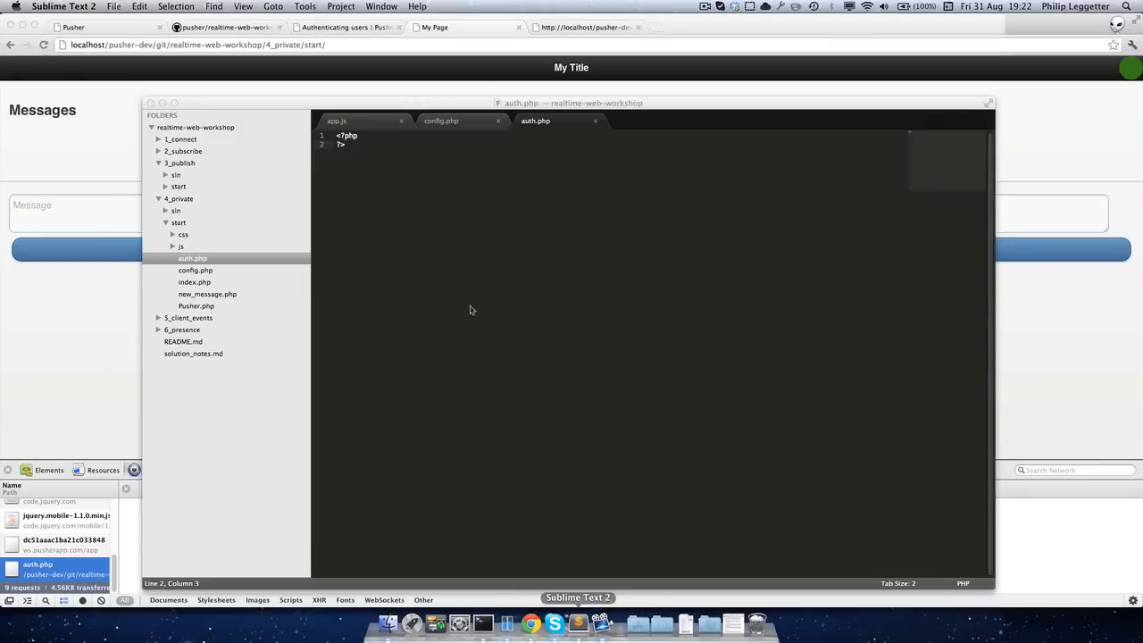
pyautogui.click(366, 136)
pyautogui.press('Return')
pyautogui.write("include '")
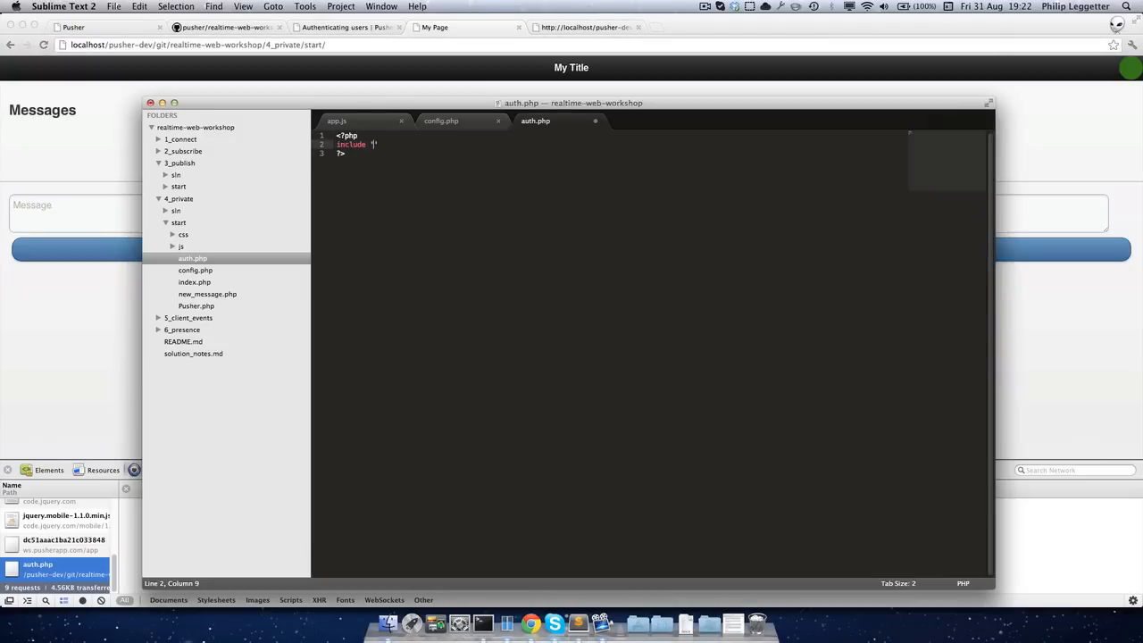
pyautogui.write('config.ph')
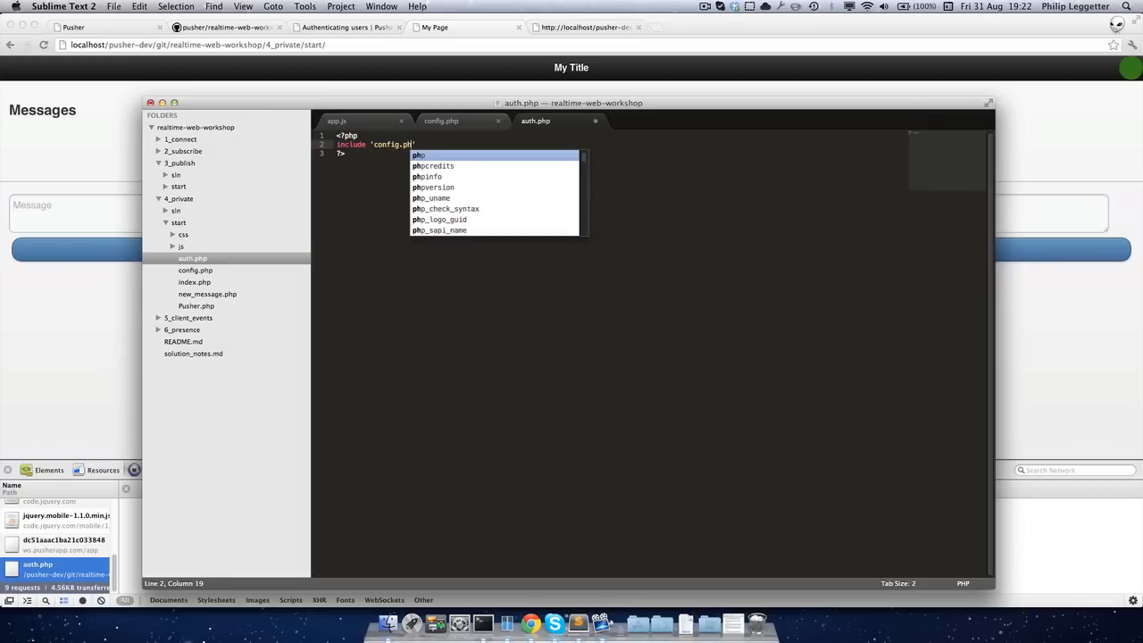
pyautogui.write("p';")
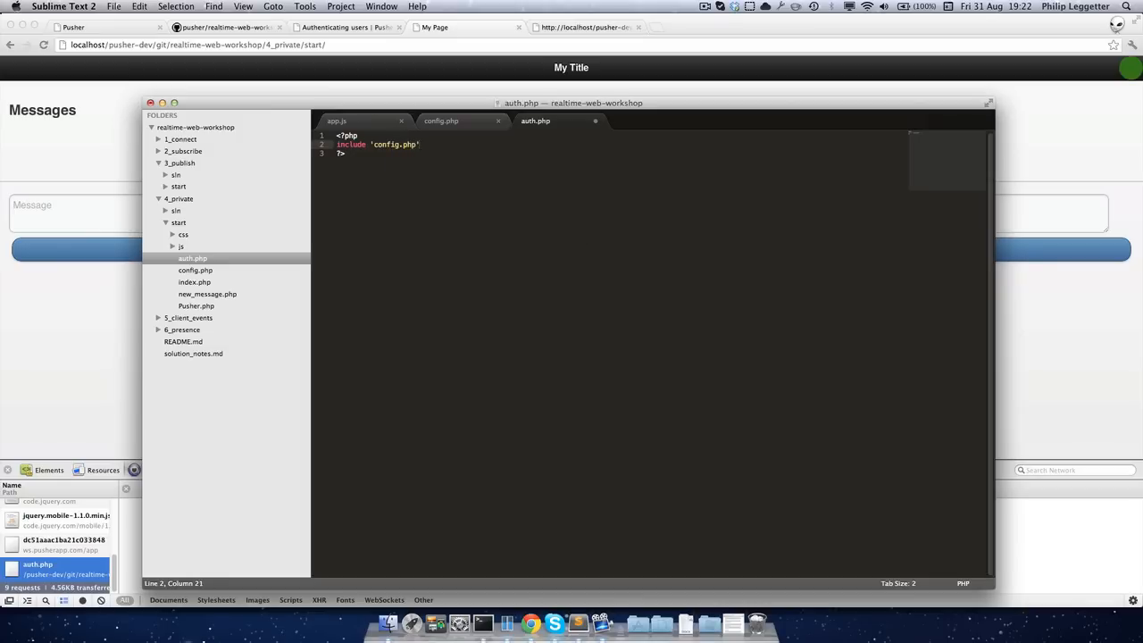
pyautogui.press('Return')
pyautogui.write("include 'Pu")
pyautogui.write('sher.')
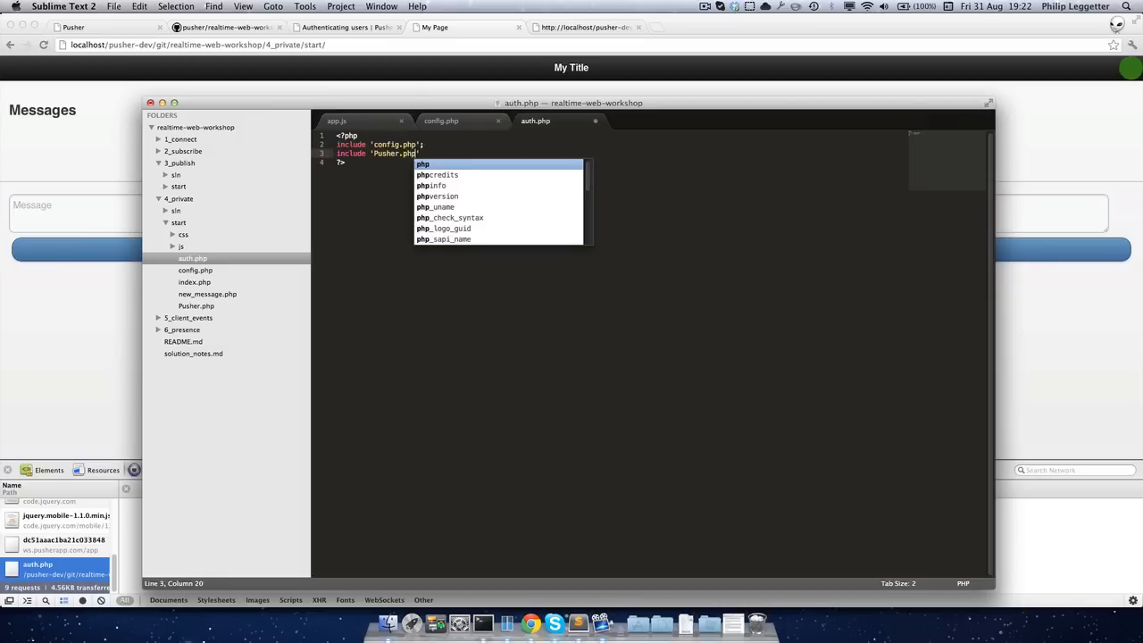
pyautogui.write('php')
pyautogui.press('Return')
pyautogui.press('Return')
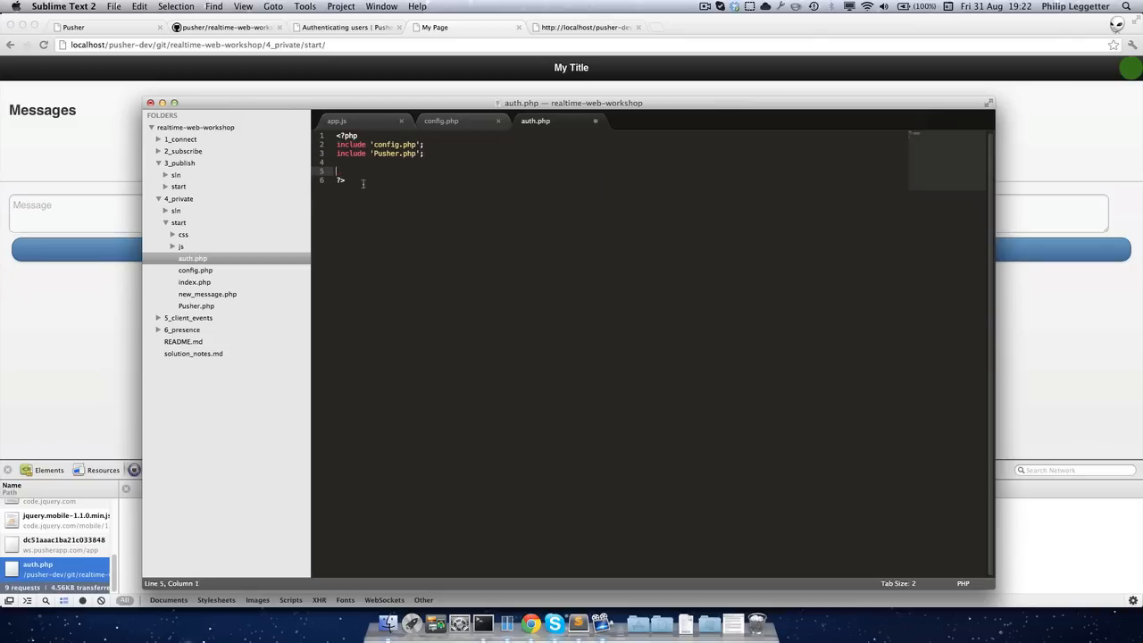
# Copy the new Pusher(...) instance line from new_message.php into auth.php.
pyautogui.doubleClick(205, 294)
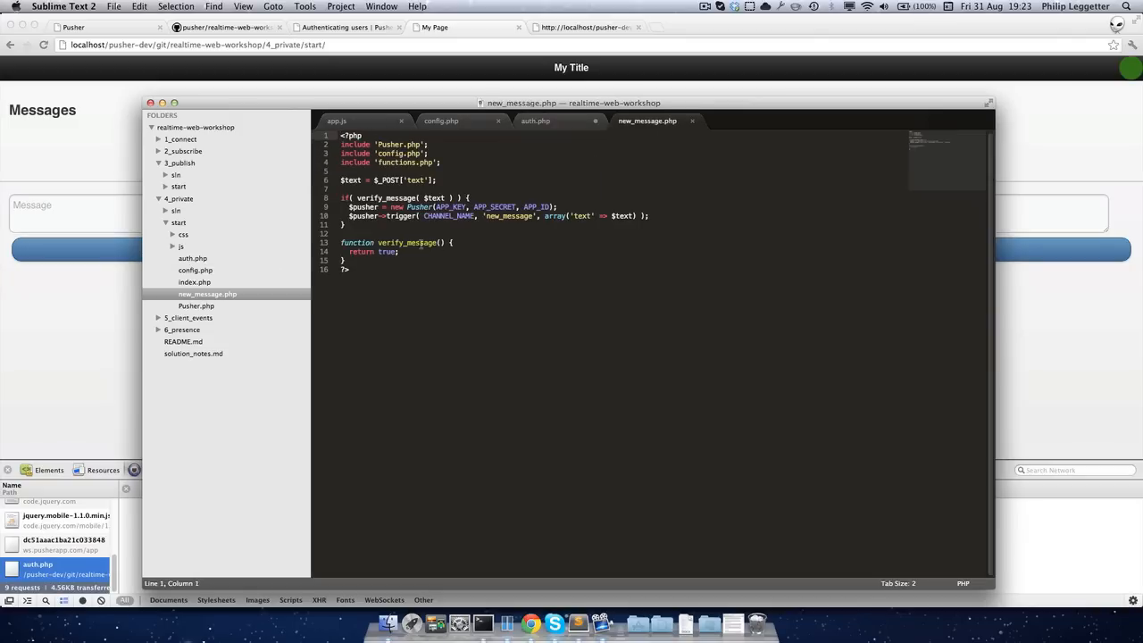
pyautogui.moveTo(348, 206); pyautogui.dragTo(559, 207)
pyautogui.press('super+c')
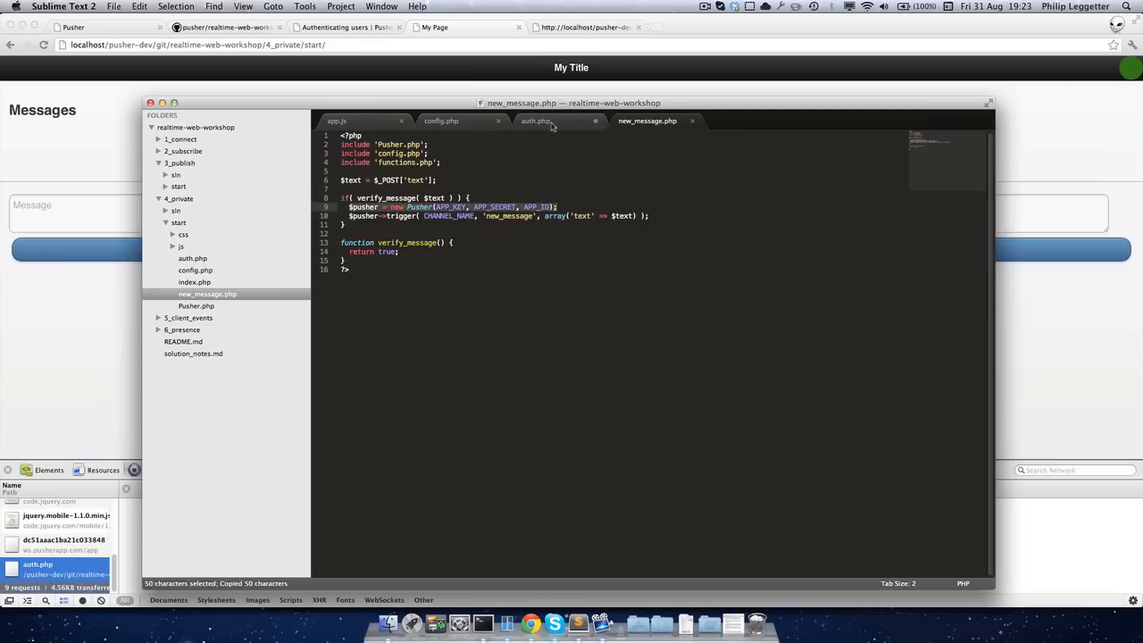
pyautogui.click(537, 120)
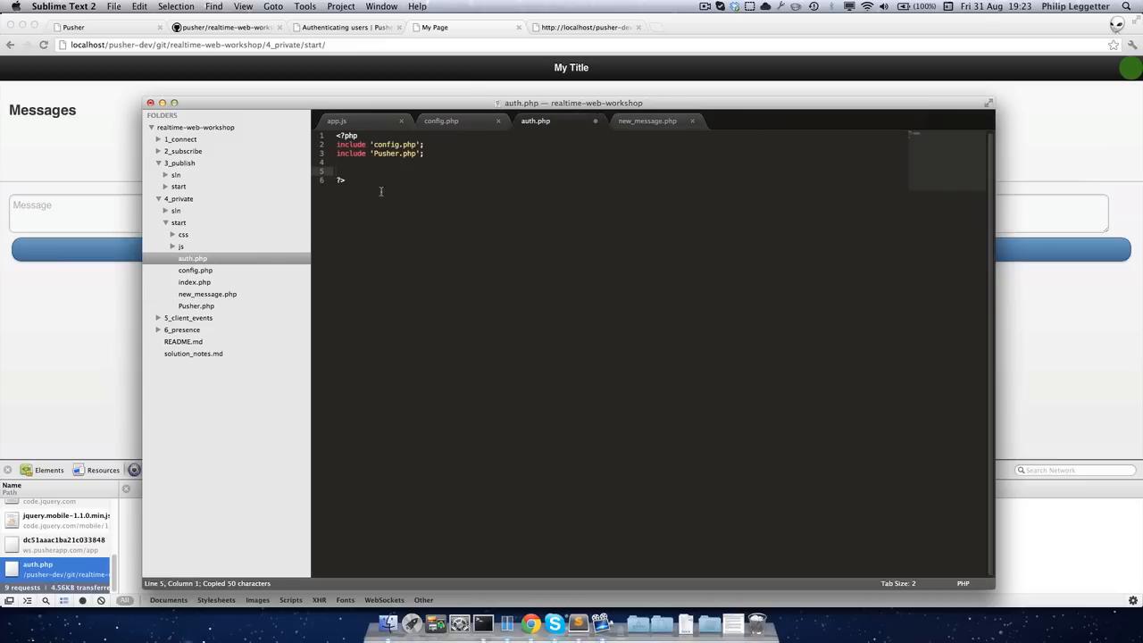
pyautogui.click(545, 171)
pyautogui.press('Return')
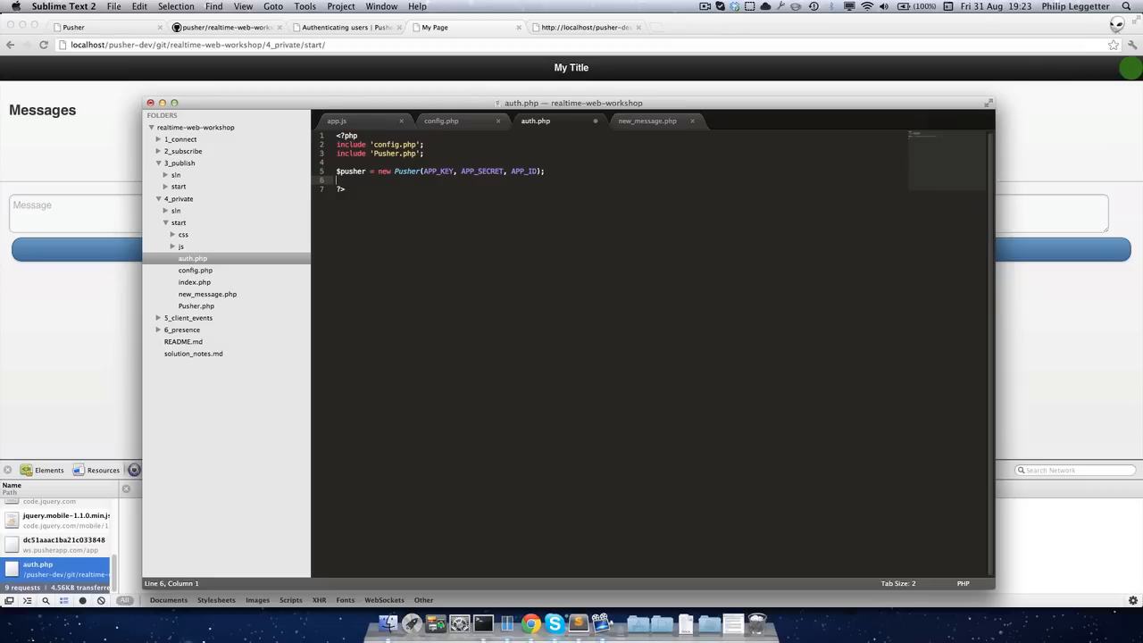
# Add the $auth = $pusher->socket_auth(...) call using the socket id and channel name.
pyautogui.press('Return')
pyautogui.press('Return')
pyautogui.press('Return')
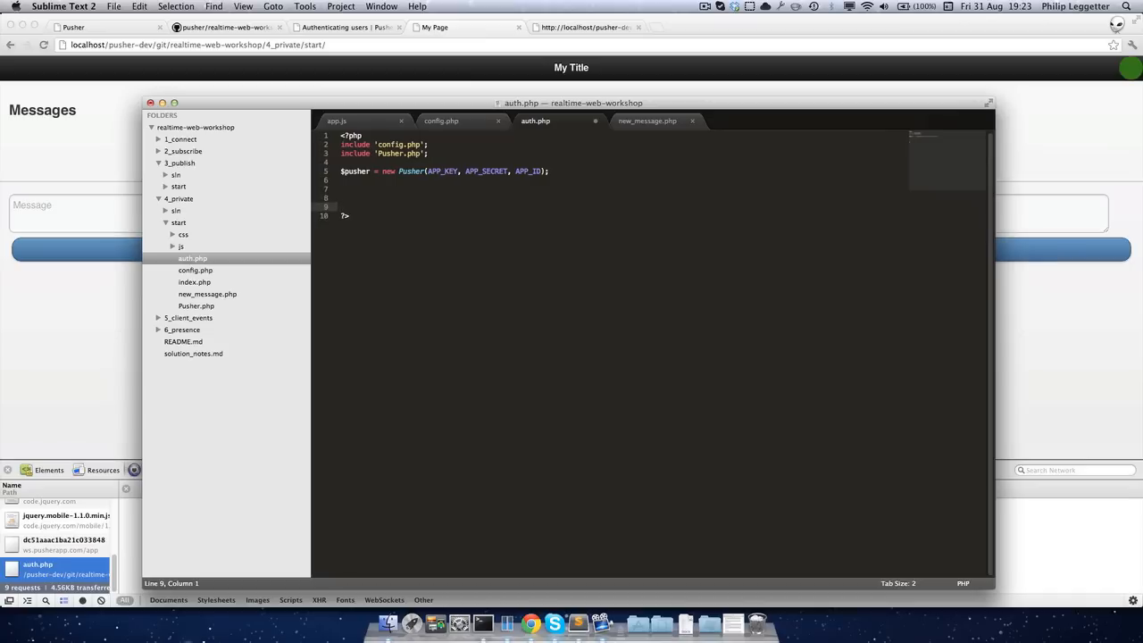
pyautogui.write('$pusher')
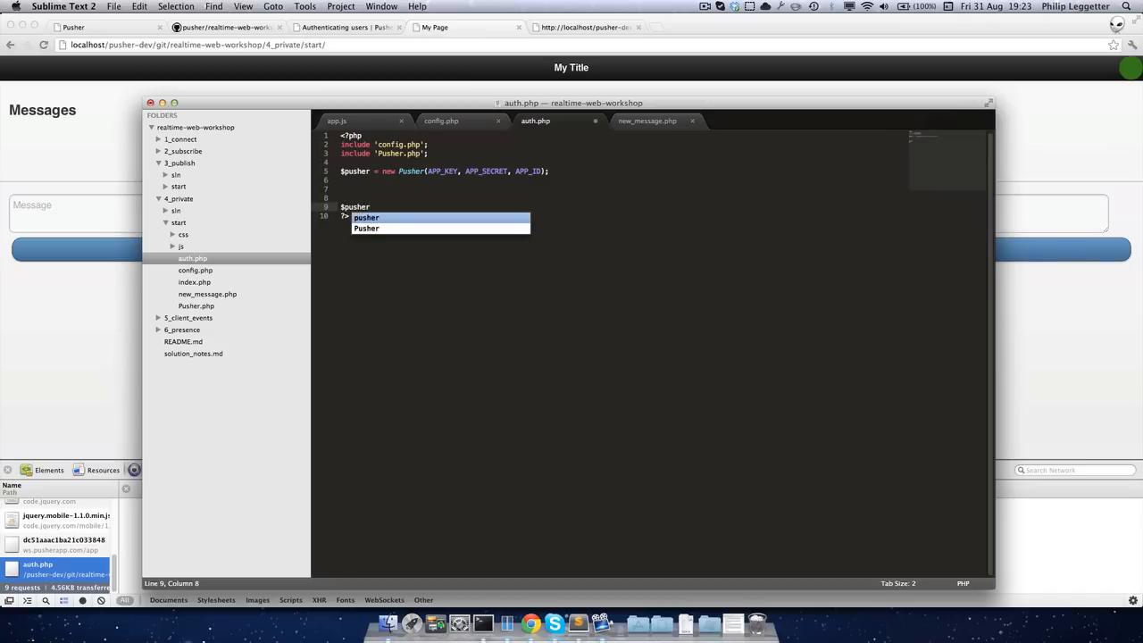
pyautogui.press('Escape')
pyautogui.write('$auth = ')
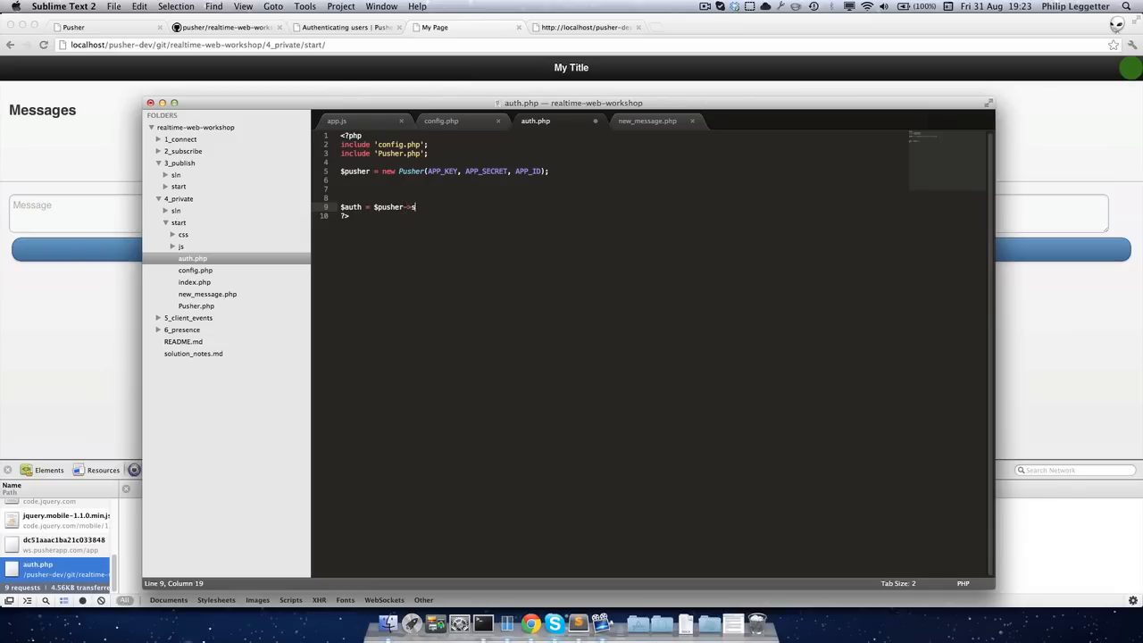
pyautogui.write('ocket')
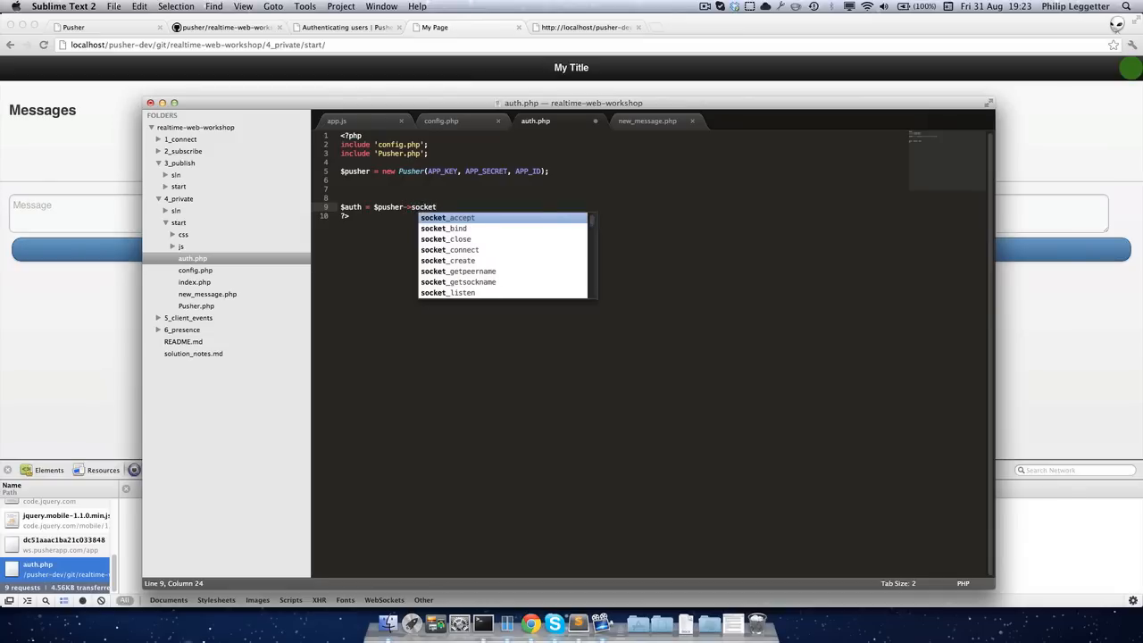
pyautogui.write('_auth( $')
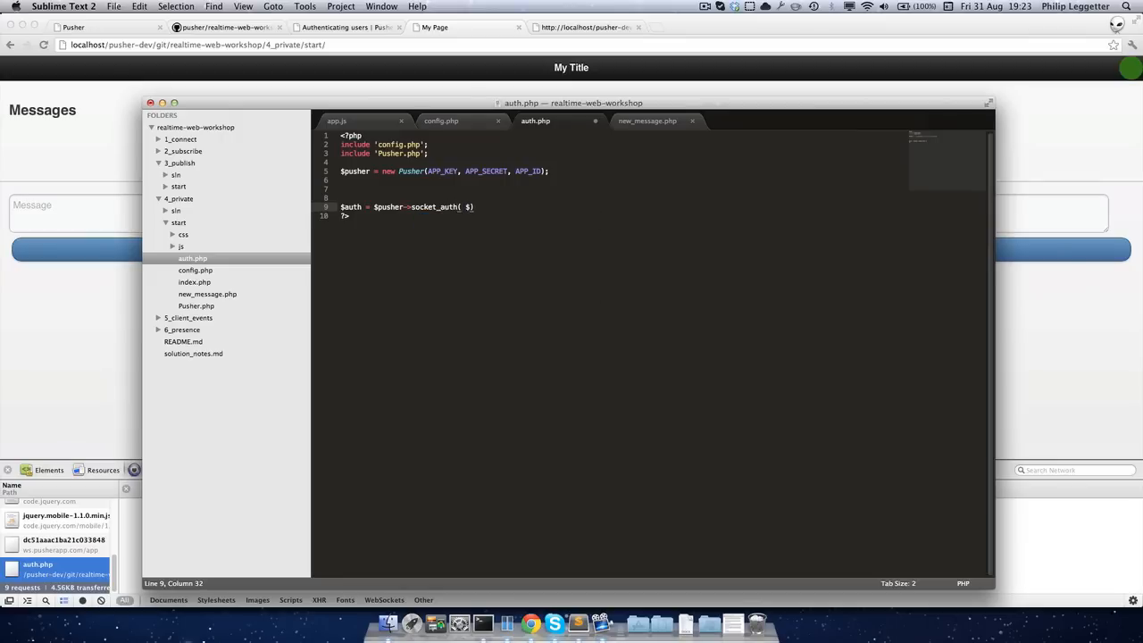
pyautogui.write('socket_id,')
pyautogui.write(' $channel')
pyautogui.write('_name')
# Save auth.php and view the auth.php request's form data (socket_id, channel_name private-messages) in DevTools.
pyautogui.press('super+s')
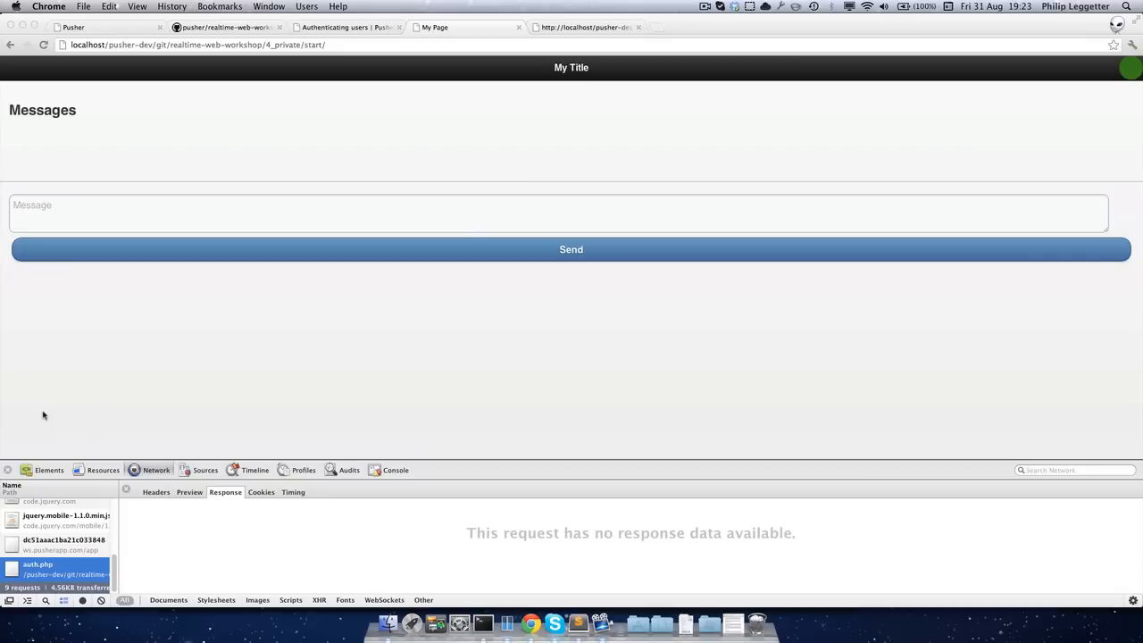
pyautogui.press('super+Tab')
pyautogui.click(157, 492)
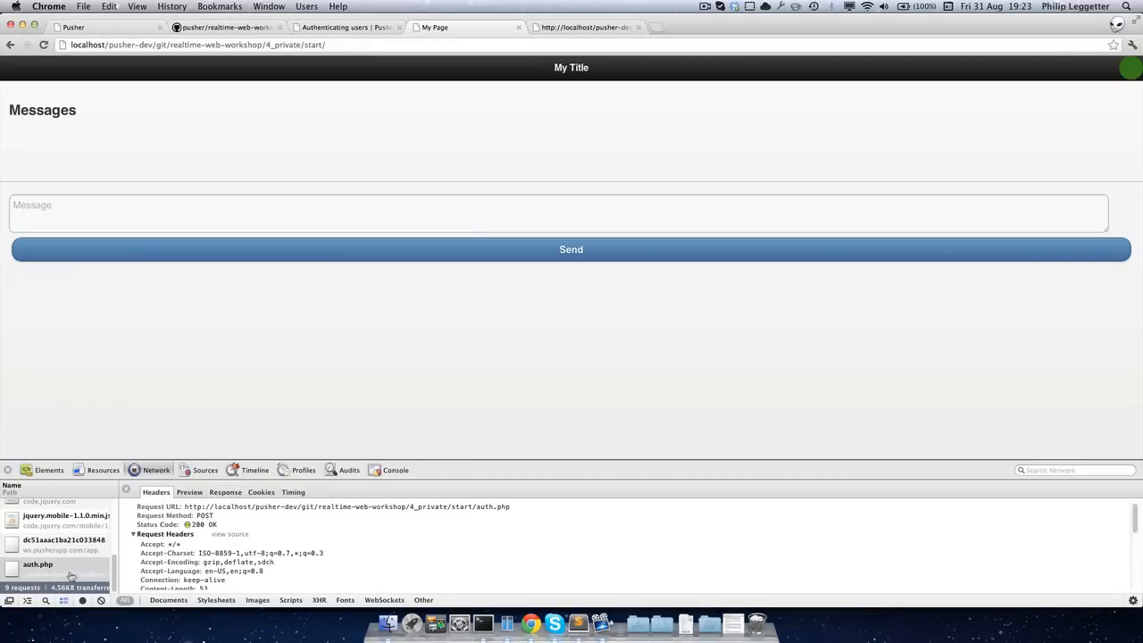
pyautogui.scroll(-3, 234, 555)
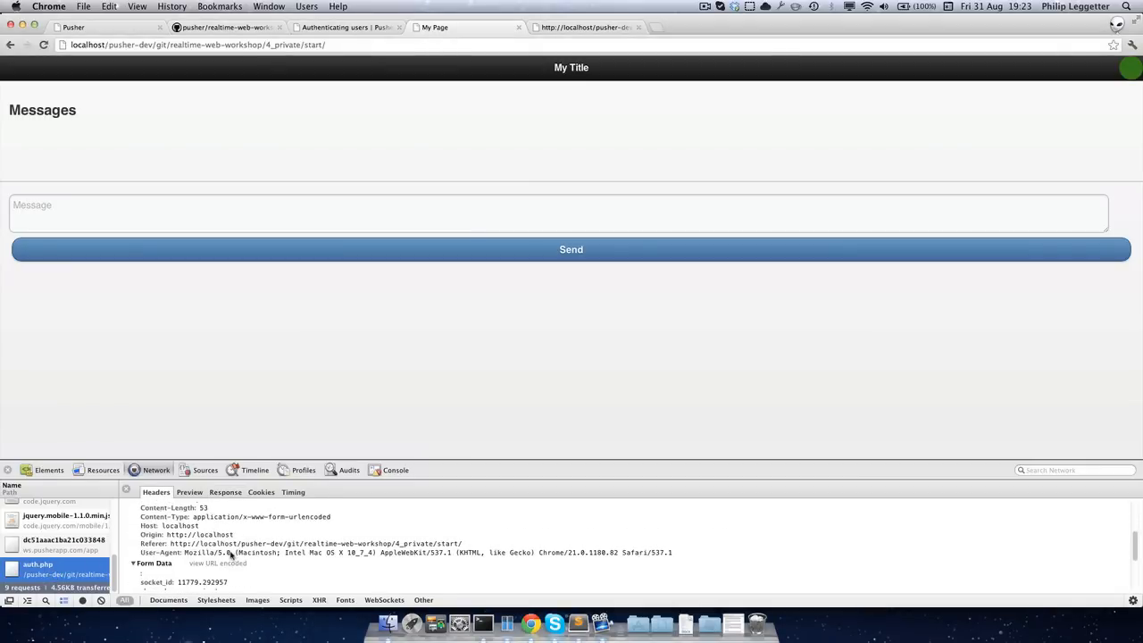
pyautogui.scroll(-3, 205, 556)
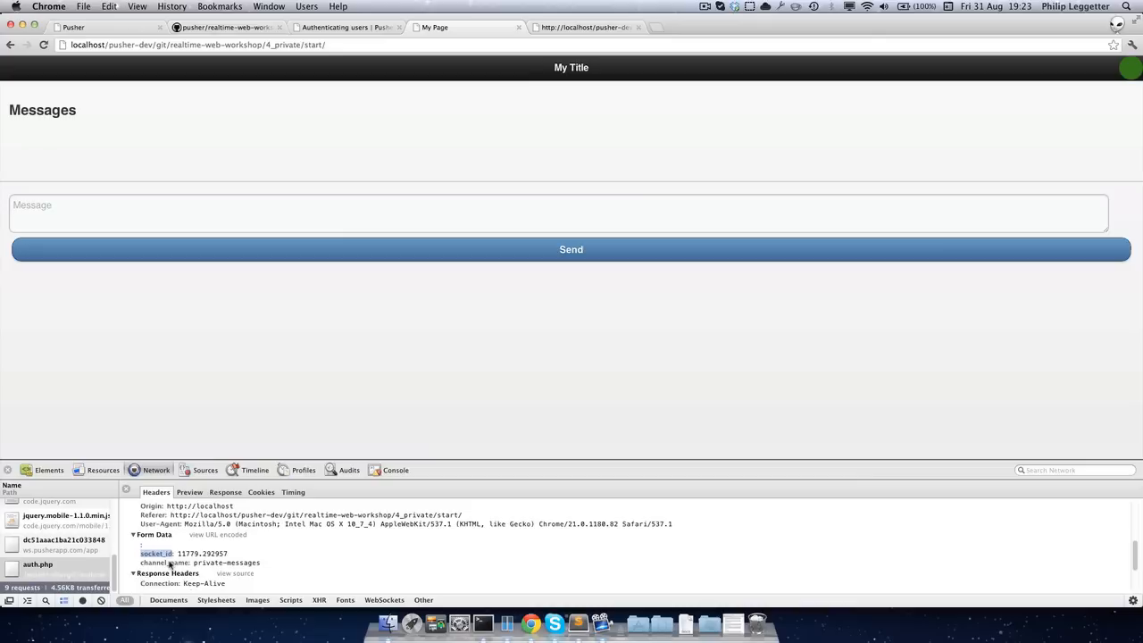
pyautogui.doubleClick(164, 563)
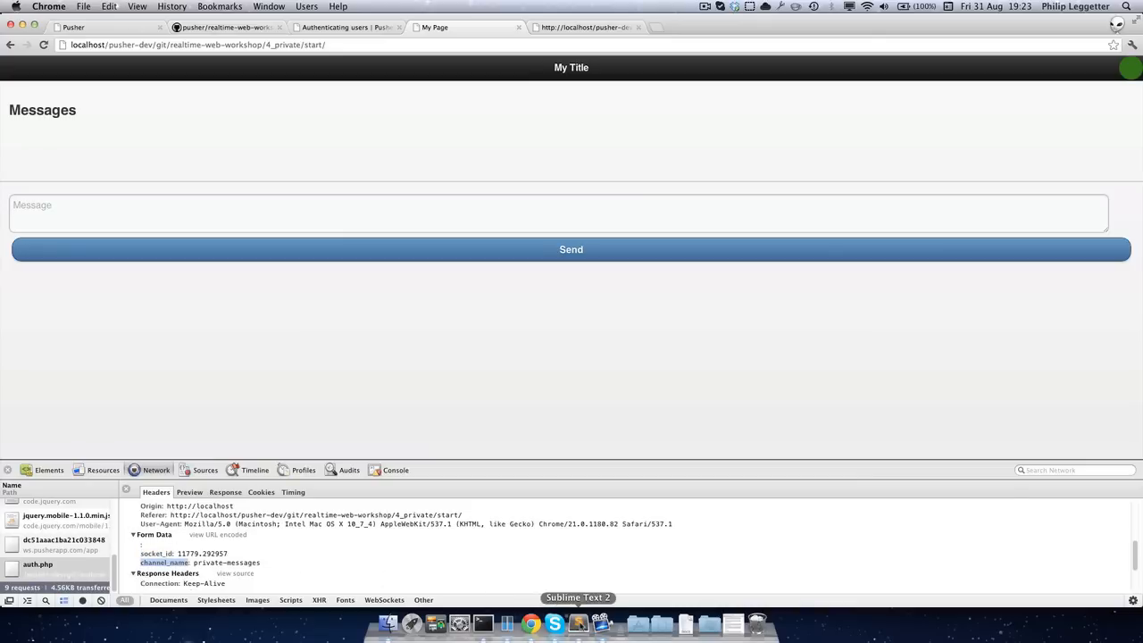
pyautogui.click(578, 622)
# Read $socket_id and $channel_name from $_POST above the $auth line, fixing the quote, and save.
pyautogui.click(356, 190)
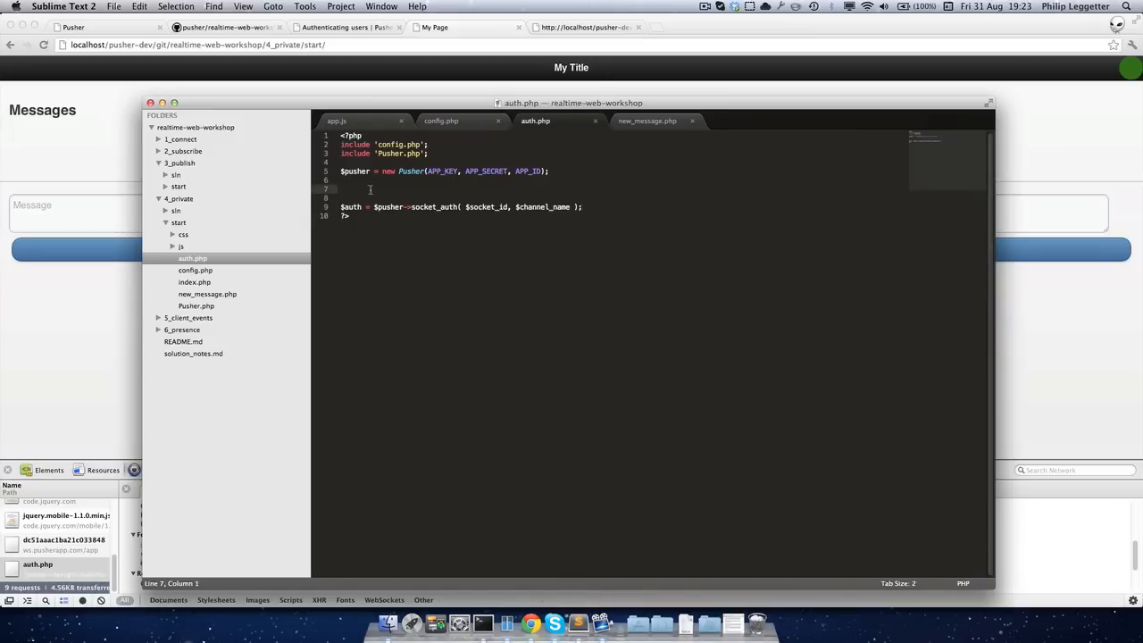
pyautogui.write('$socket_')
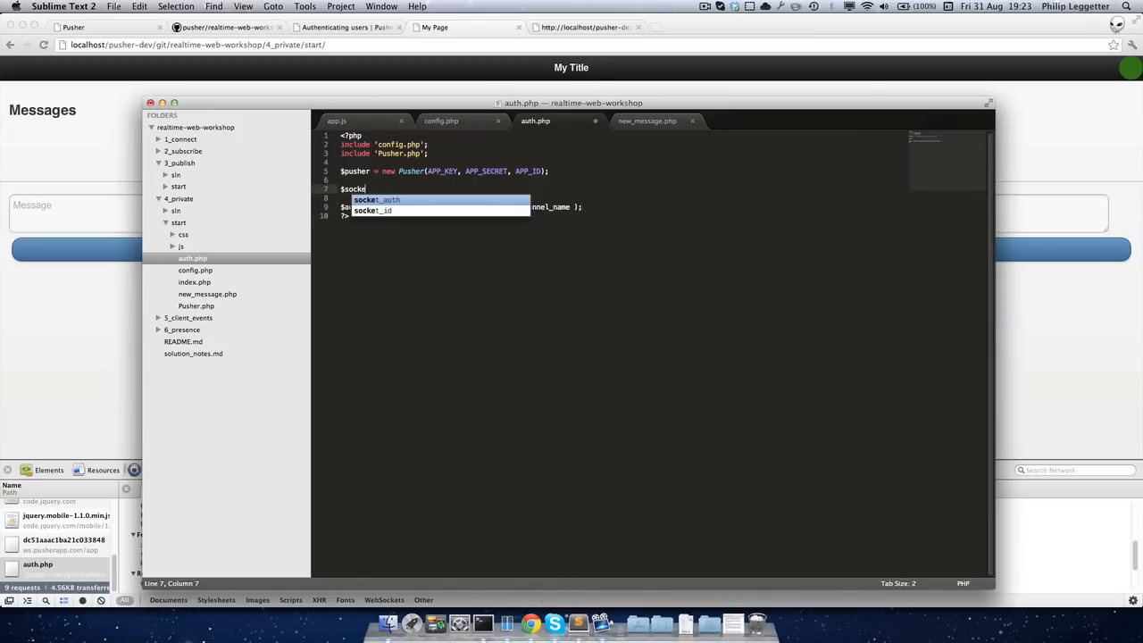
pyautogui.write('id = $_PO')
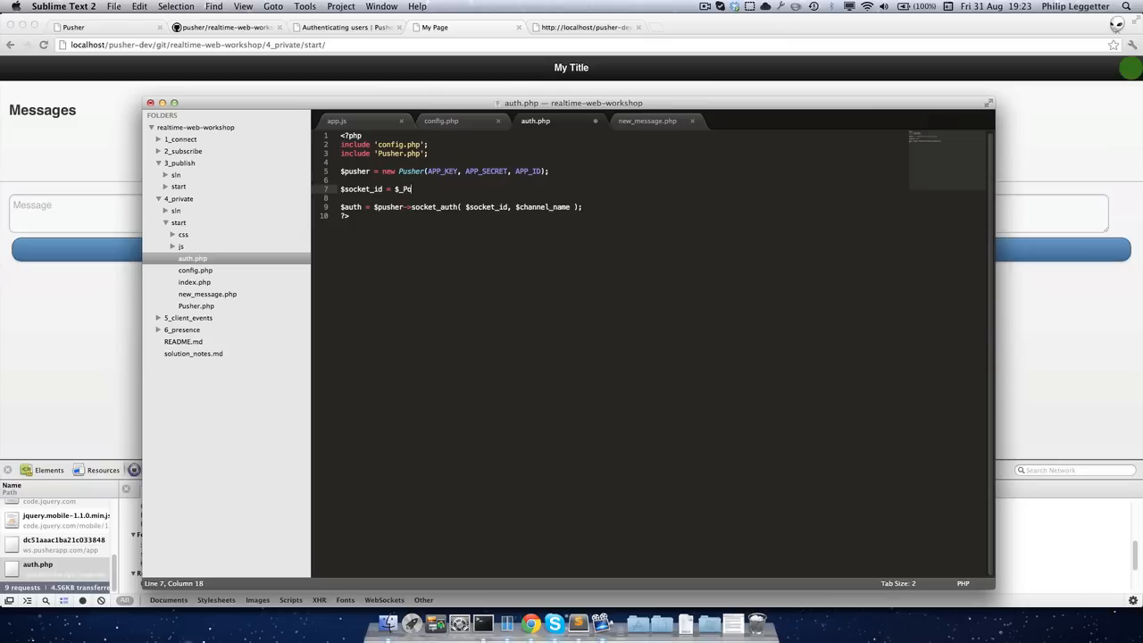
pyautogui.write("ST[ 'so")
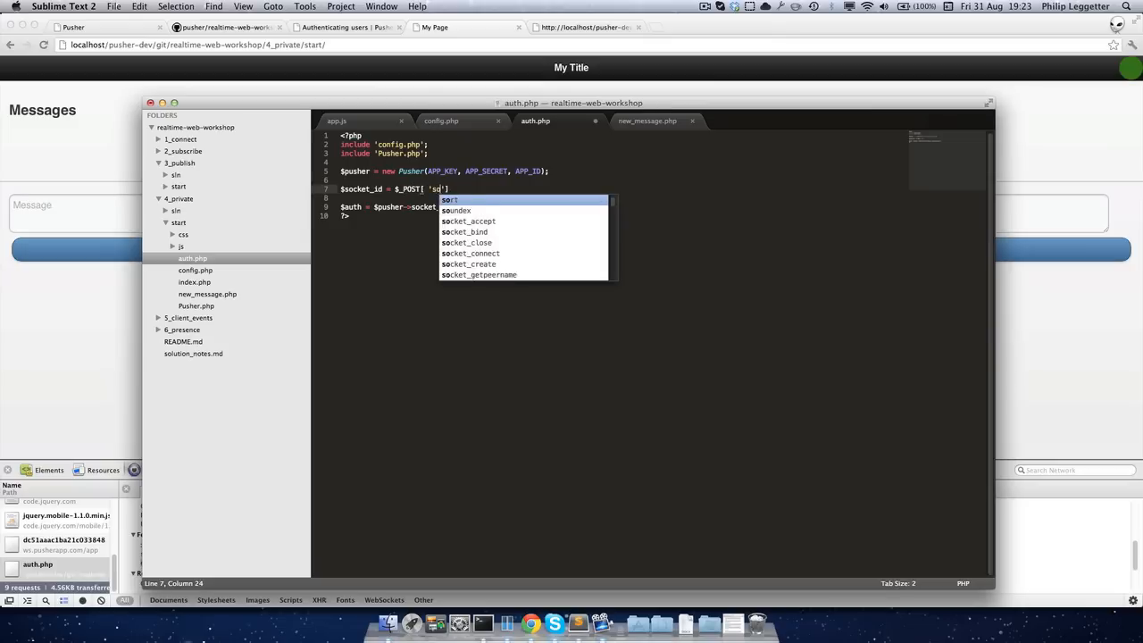
pyautogui.write("cket_id' ]")
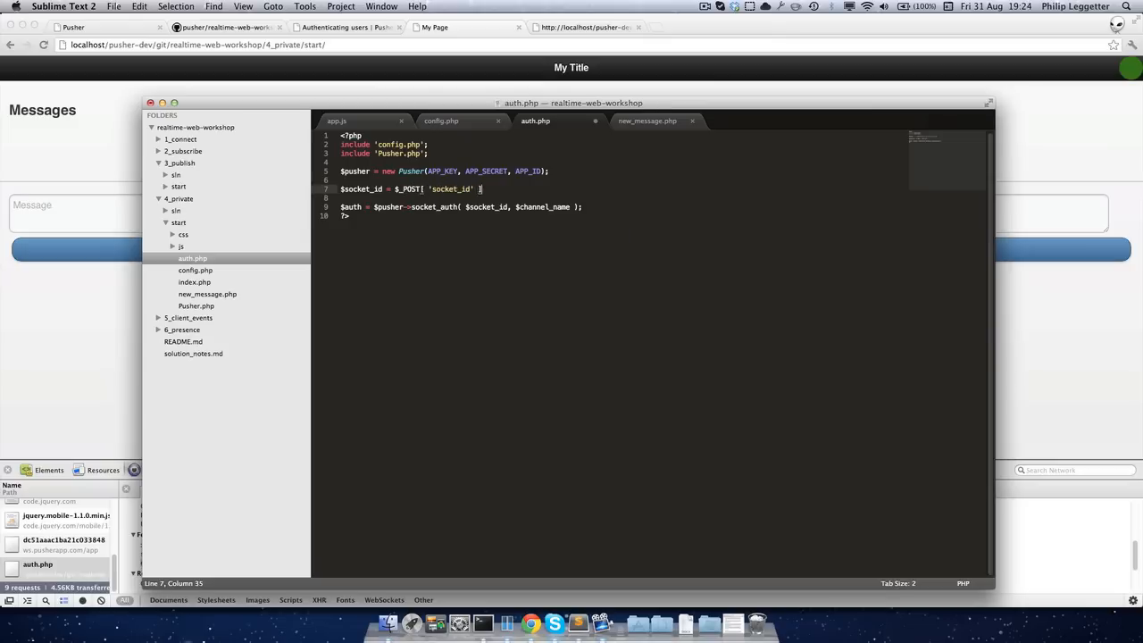
pyautogui.write(';')
pyautogui.press('Return')
pyautogui.write('$')
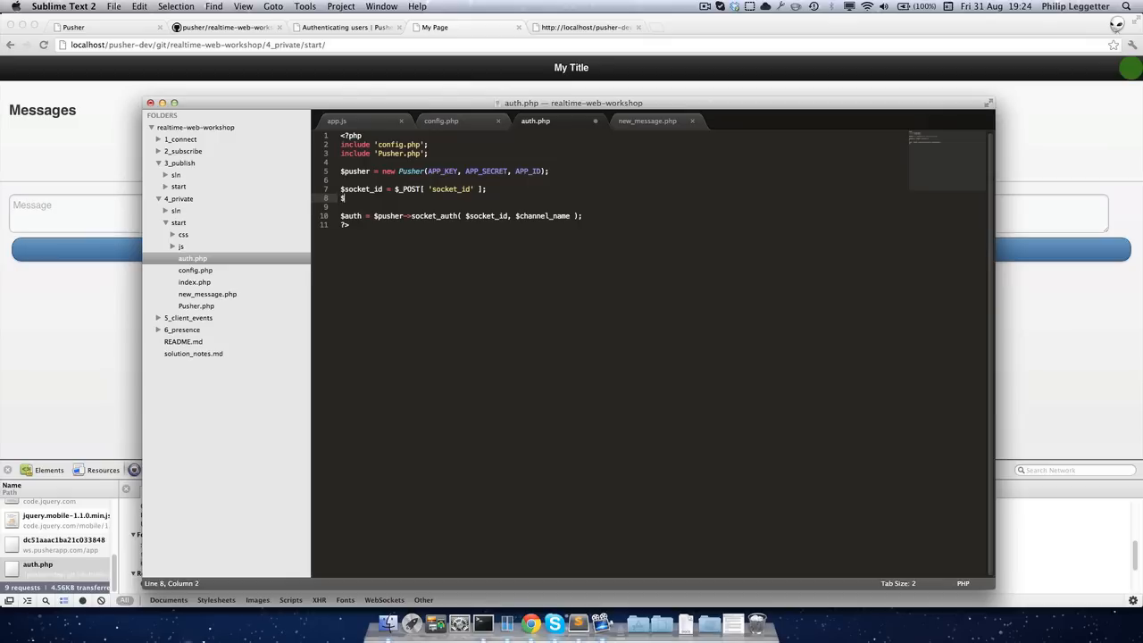
pyautogui.write('channel_name = ')
pyautogui.write('$_')
pyautogui.press('BackSpace')
pyautogui.press('BackSpace')
pyautogui.write('_POST')
pyautogui.write("[ 'channel_")
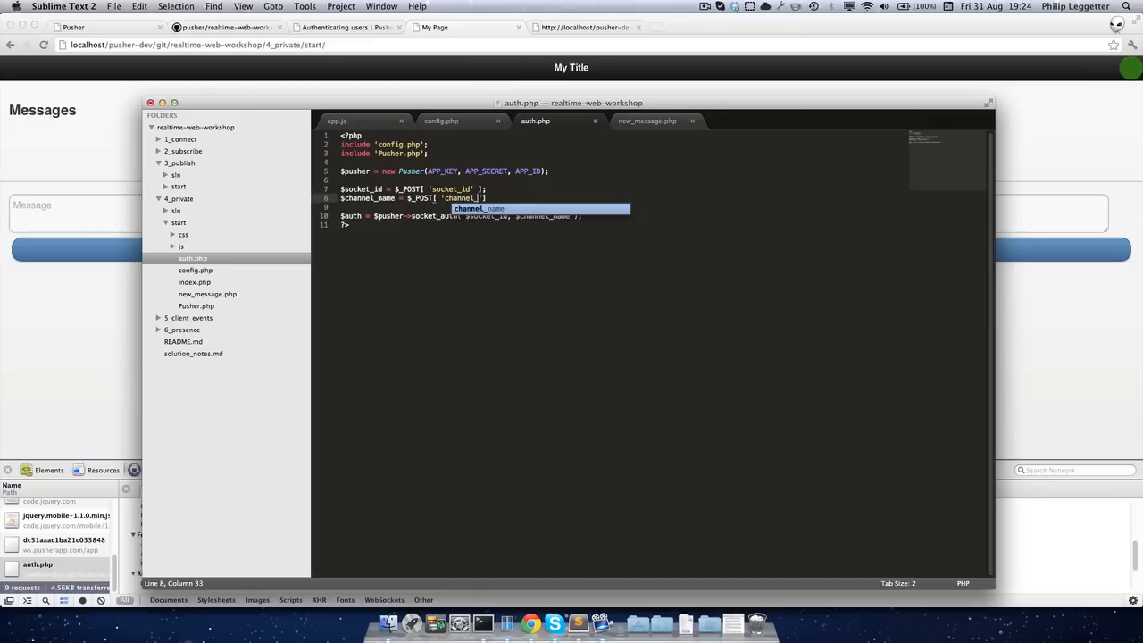
pyautogui.write("name'")
pyautogui.press('BackSpace')
pyautogui.press('BackSpace')
pyautogui.write("'")
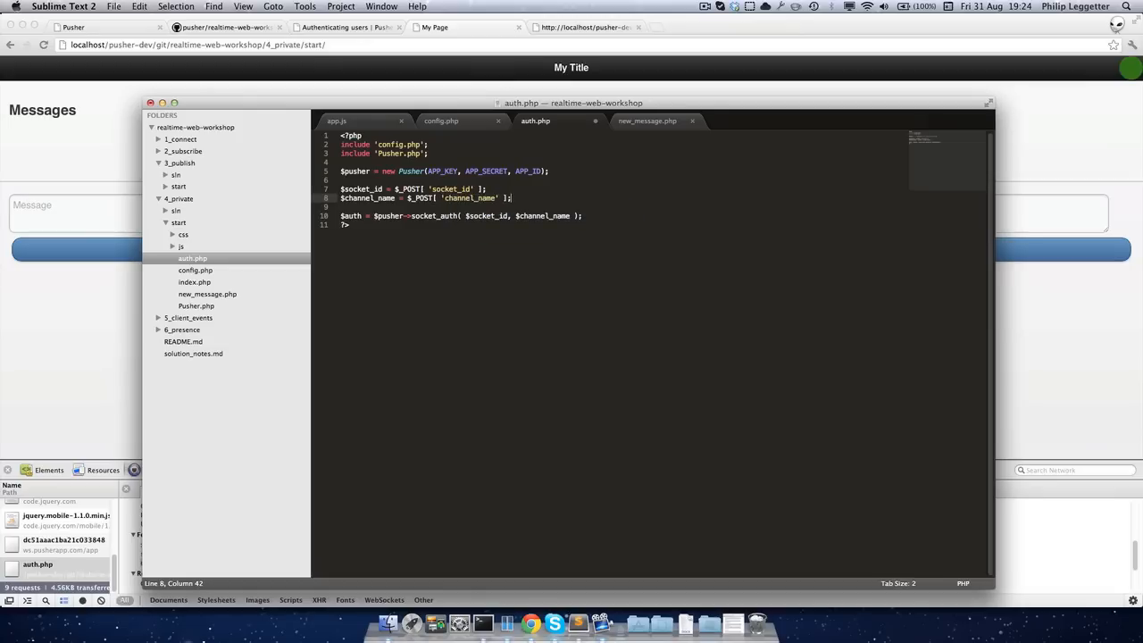
pyautogui.press('super+s')
# Add echo( $auth ); after the socket_auth call, save, and select APP_SECRET on line 5.
pyautogui.press('Down')
pyautogui.press('Down')
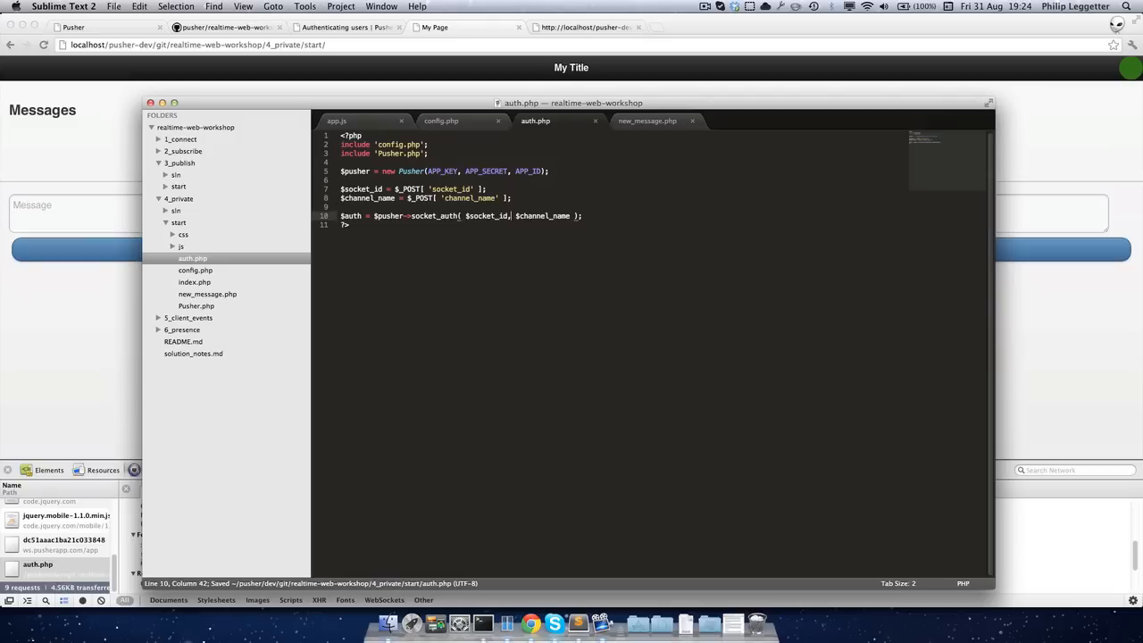
pyautogui.press('Return')
pyautogui.press('Return')
pyautogui.write('echo')
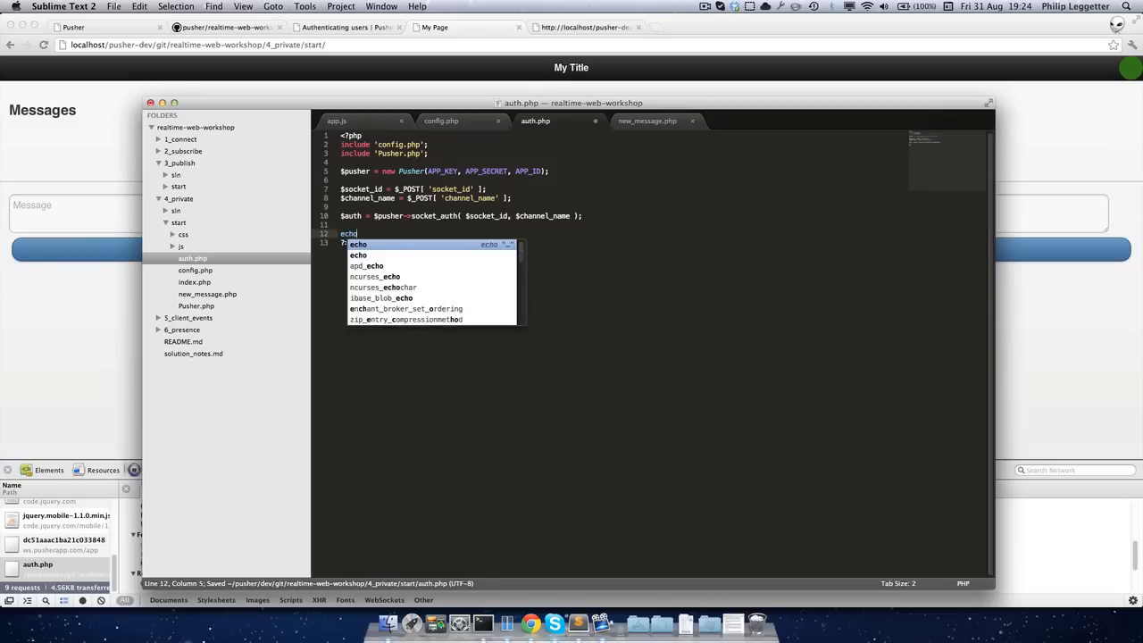
pyautogui.write('( $auth ')
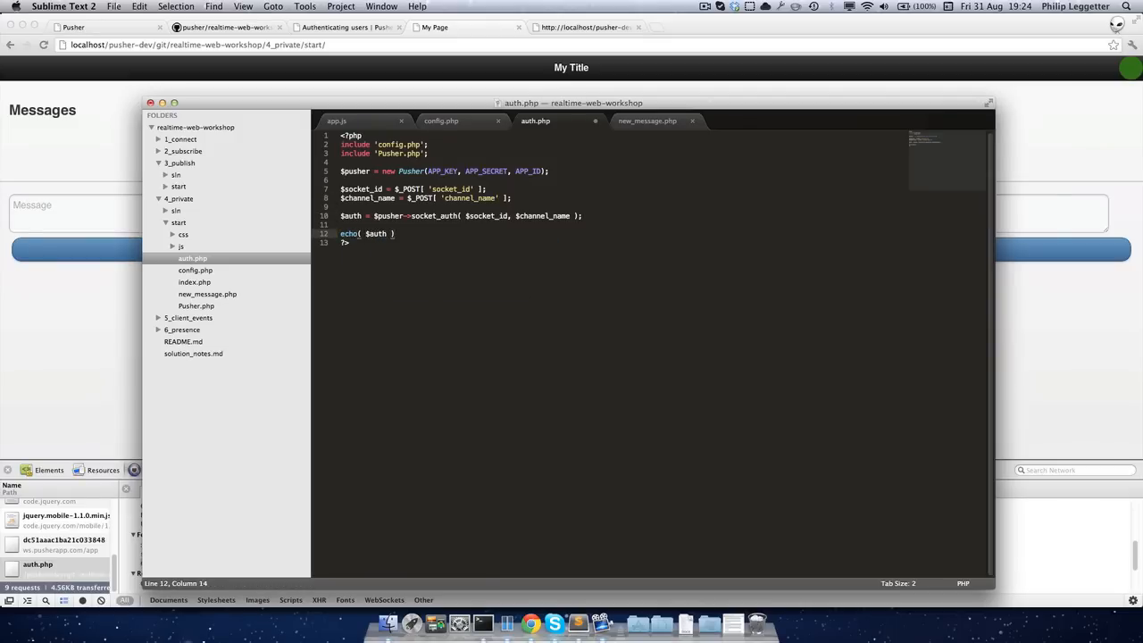
pyautogui.write(';')
pyautogui.press('Escape')
pyautogui.press('super+s')
pyautogui.moveTo(428, 170); pyautogui.dragTo(539, 170)
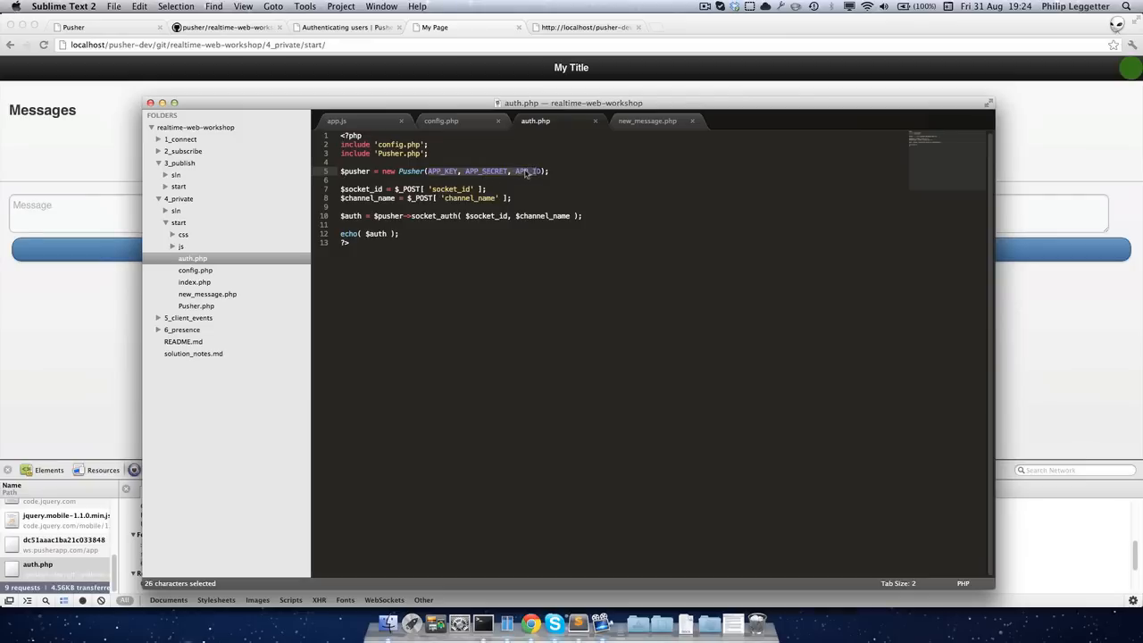
pyautogui.doubleClick(486, 170)
# Reload the chat page and examine auth.php's headers, JSON response and the console's invalid-signature error.
pyautogui.click(105, 386)
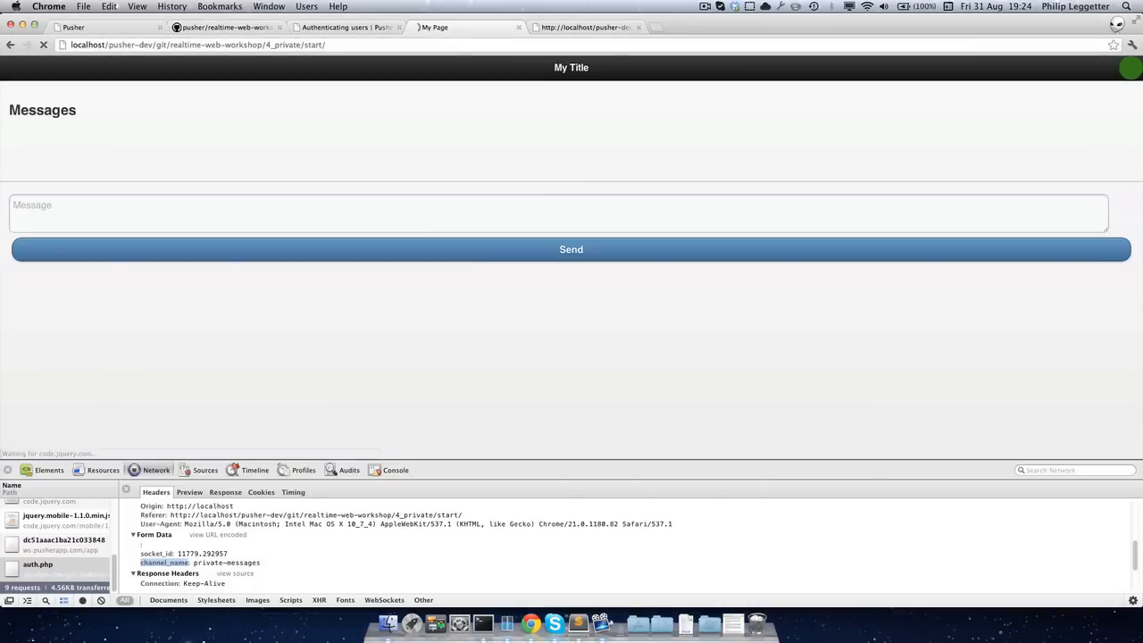
pyautogui.press('super+r')
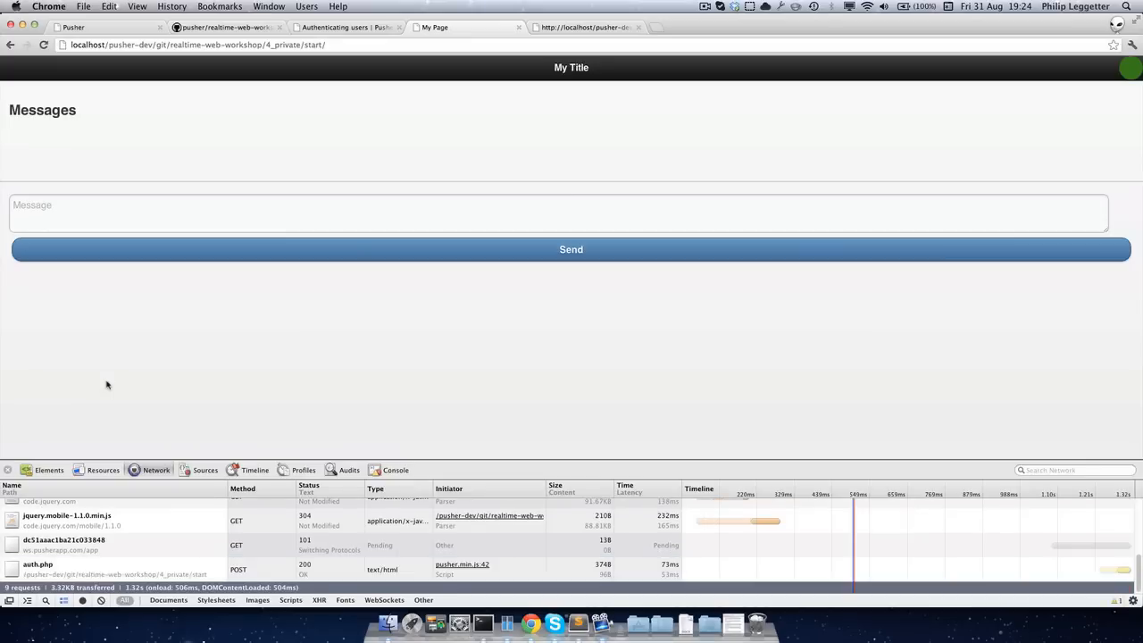
pyautogui.click(40, 576)
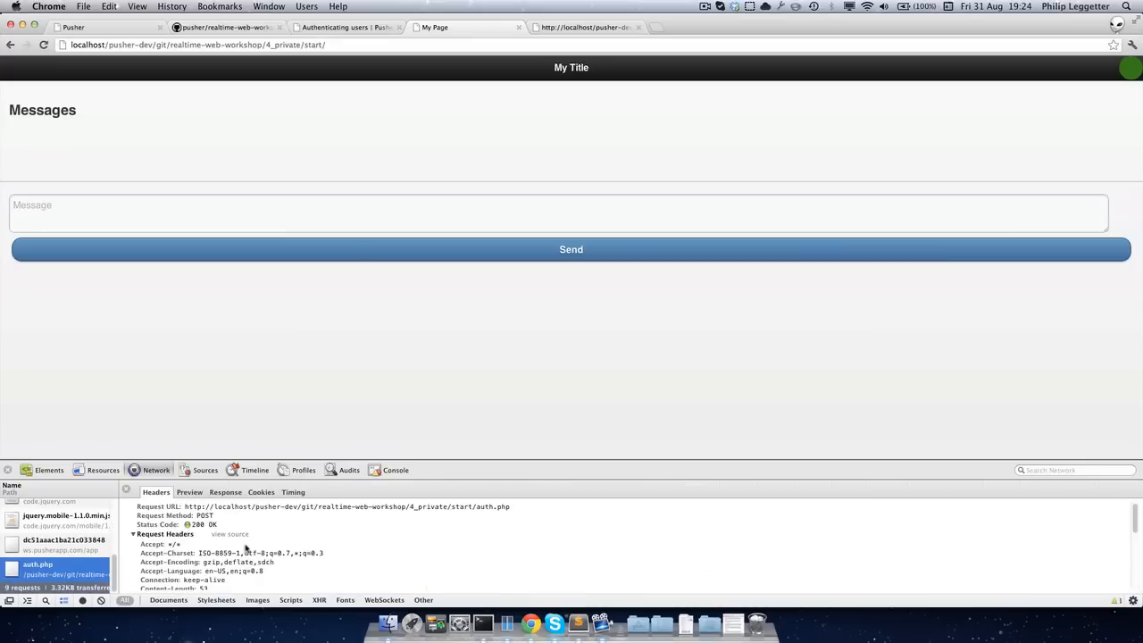
pyautogui.scroll(-5, 251, 562)
pyautogui.scroll(-5, 246, 549)
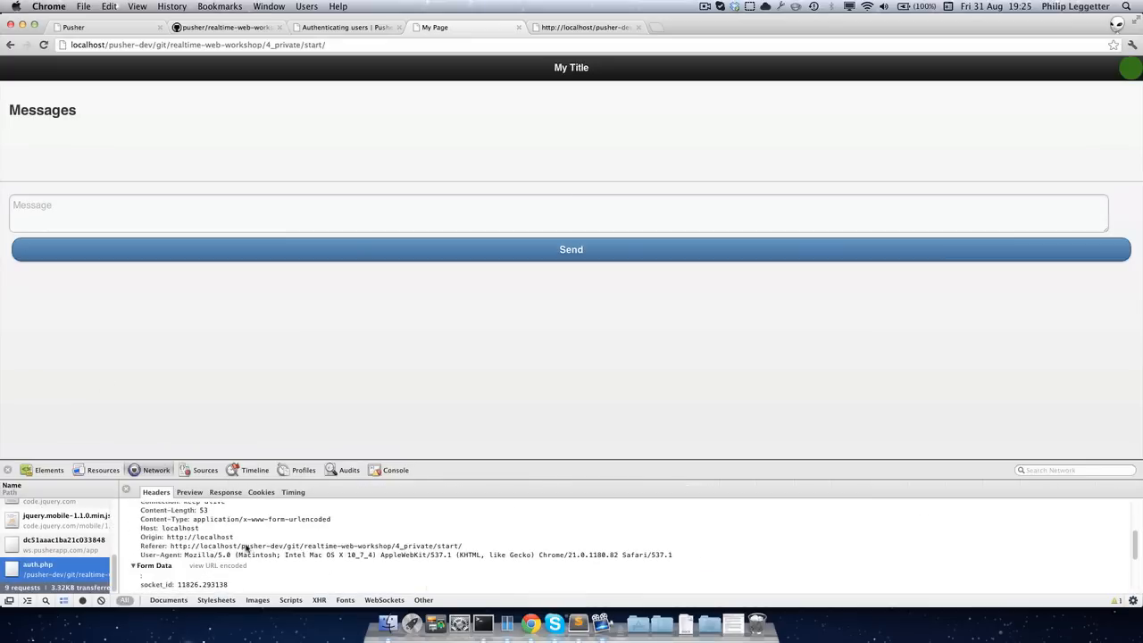
pyautogui.click(225, 492)
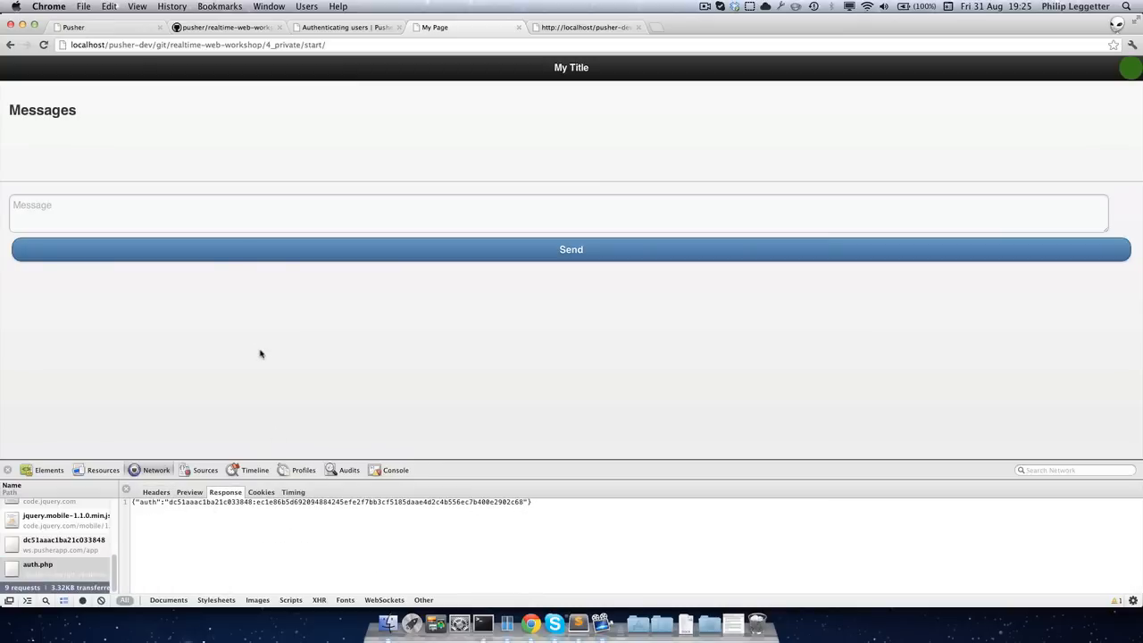
pyautogui.click(398, 471)
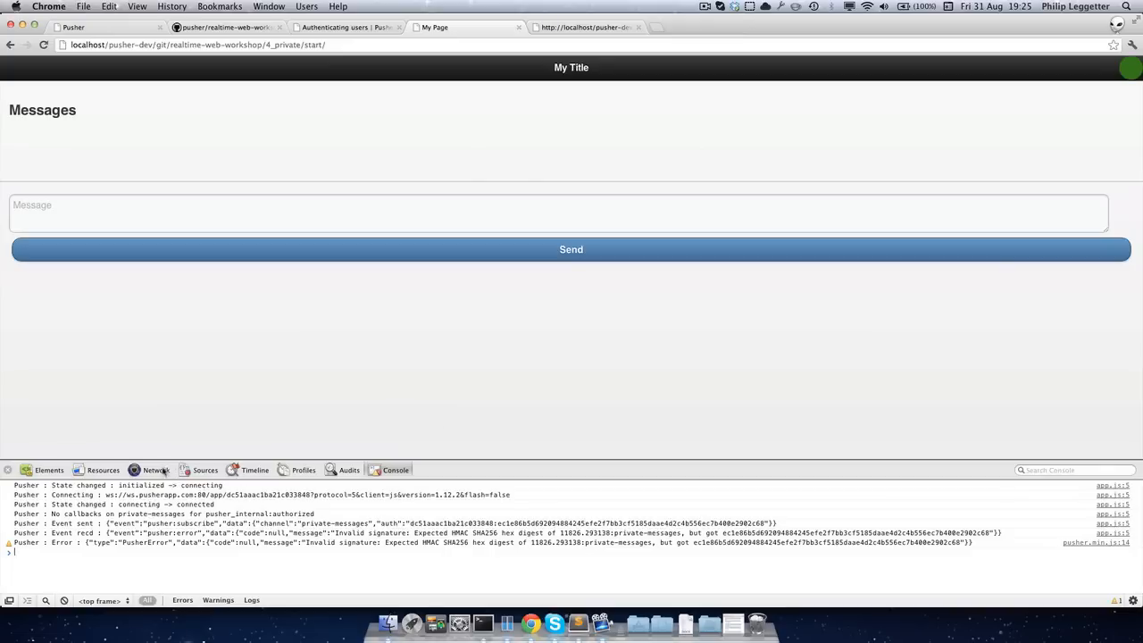
pyautogui.click(135, 470)
pyautogui.scroll(-2, 214, 553)
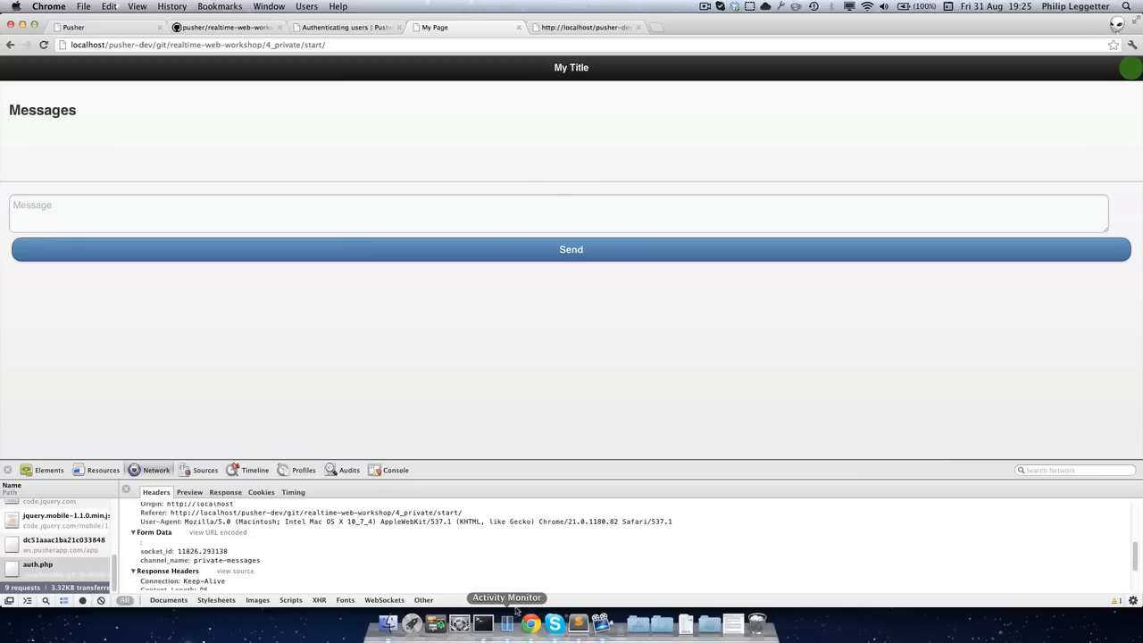
# Reorder the call to socket_auth( $channel_name, $socket_id ), save auth.php and reload the chat page.
pyautogui.click(598, 623)
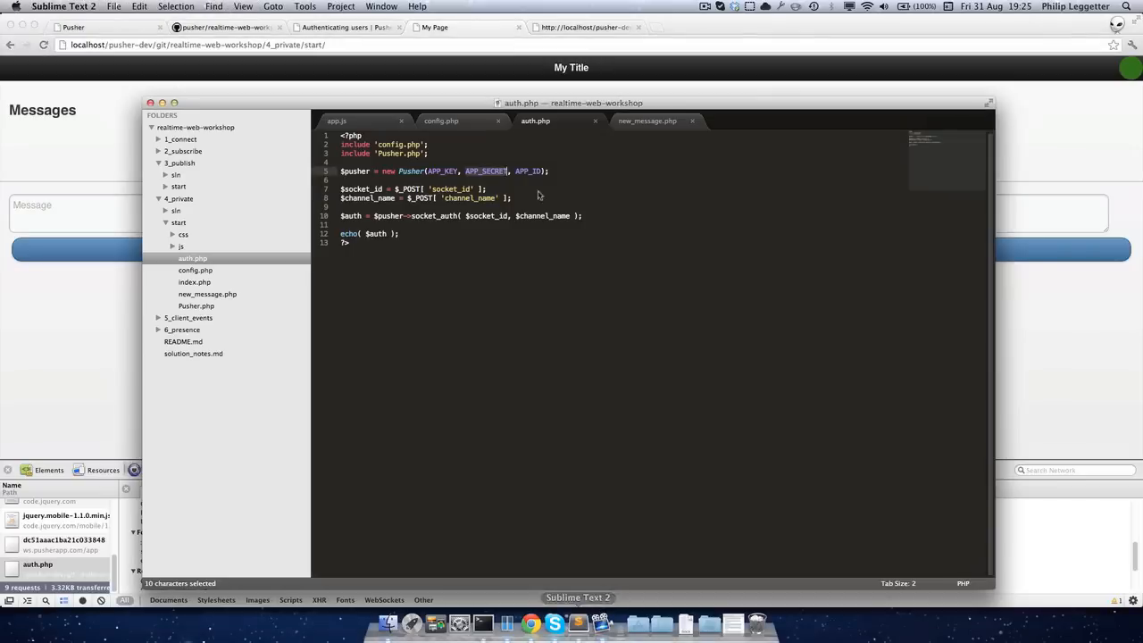
pyautogui.click(466, 216)
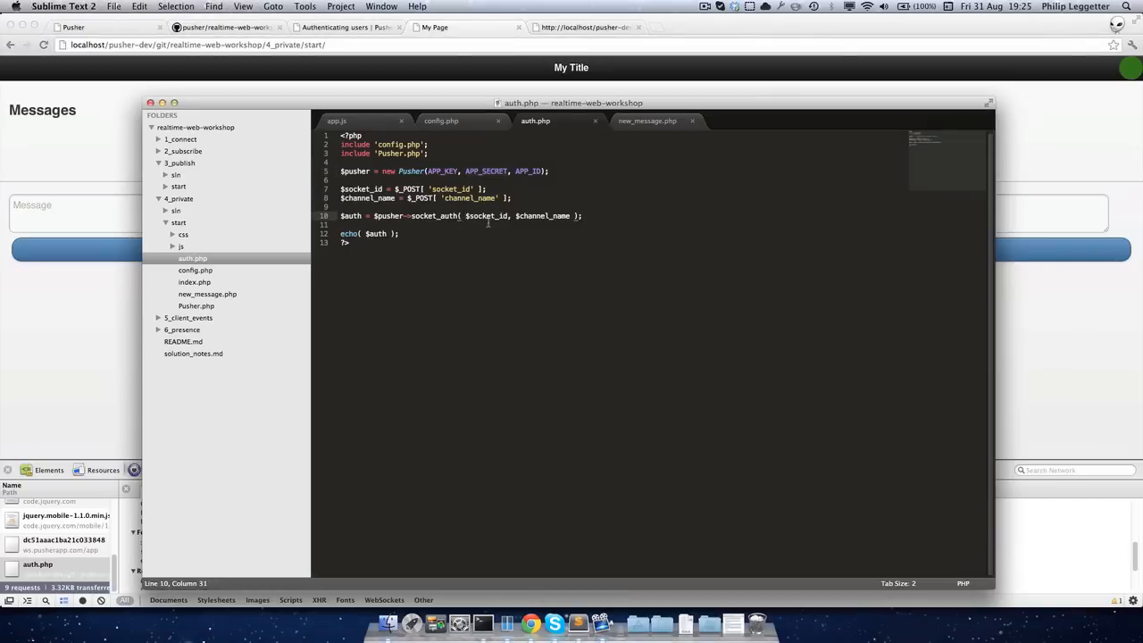
pyautogui.hotkey('shift', 'Right')
pyautogui.hotkey('shift', 'Right')
pyautogui.hotkey('shift', 'Right')
pyautogui.press('super+x')
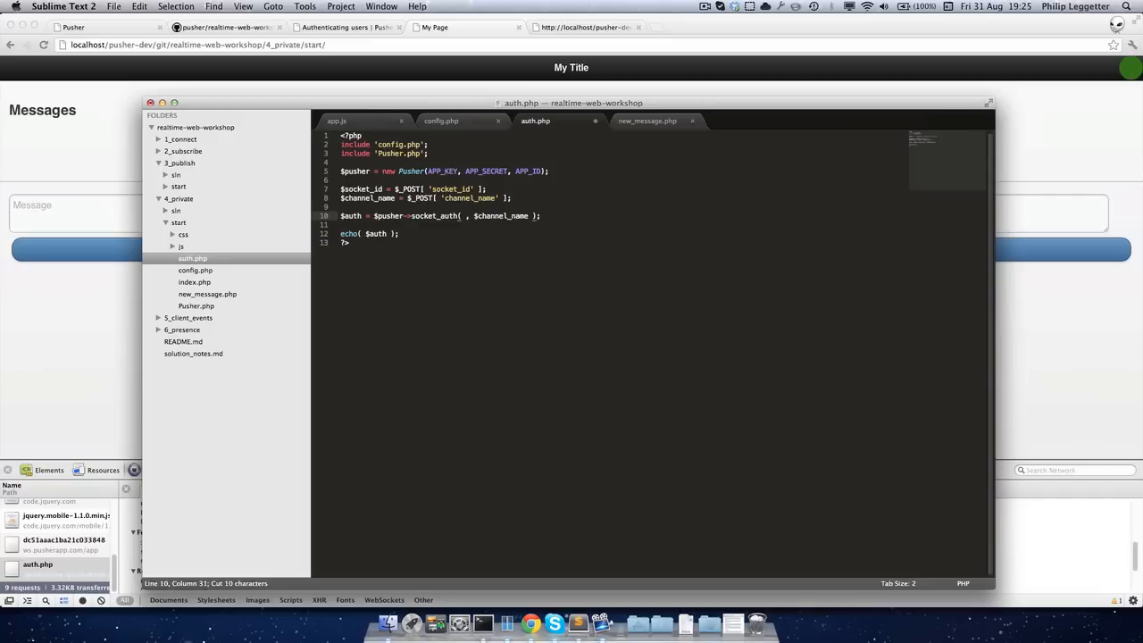
pyautogui.press('BackSpace')
pyautogui.press('BackSpace')
pyautogui.press('Right')
pyautogui.press('Right')
pyautogui.press('Right')
pyautogui.write(',')
pyautogui.press('super+v')
pyautogui.press('super+s')
pyautogui.click(87, 328)
pyautogui.press('super+r')
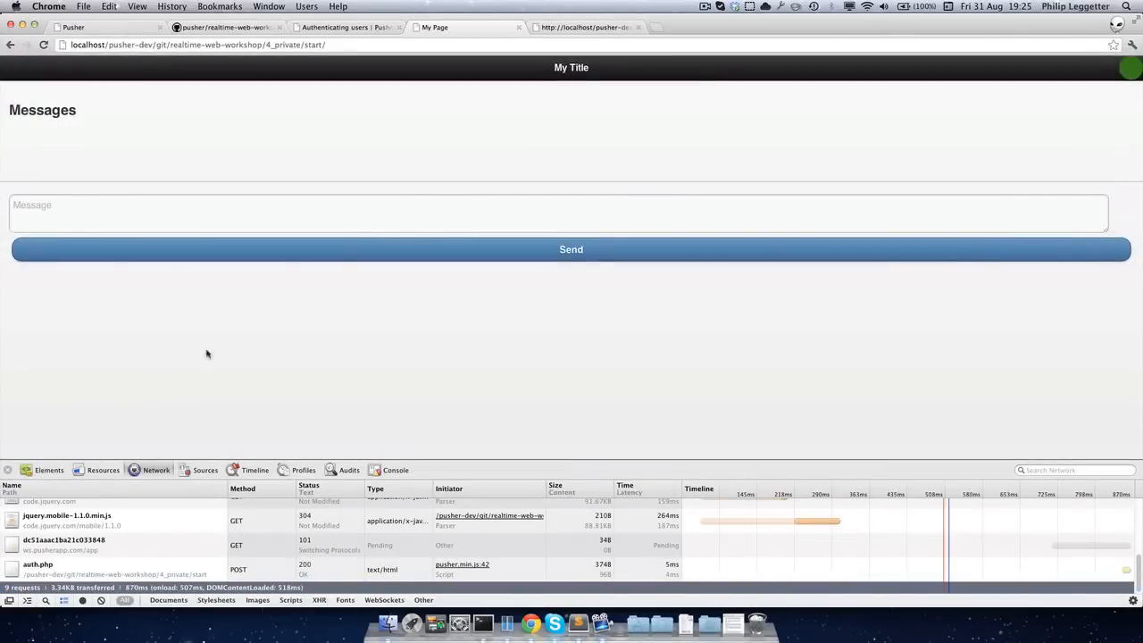
# Confirm the console logs pusher:subscription_succeeded for private-messages, then return to auth.php.
pyautogui.click(400, 469)
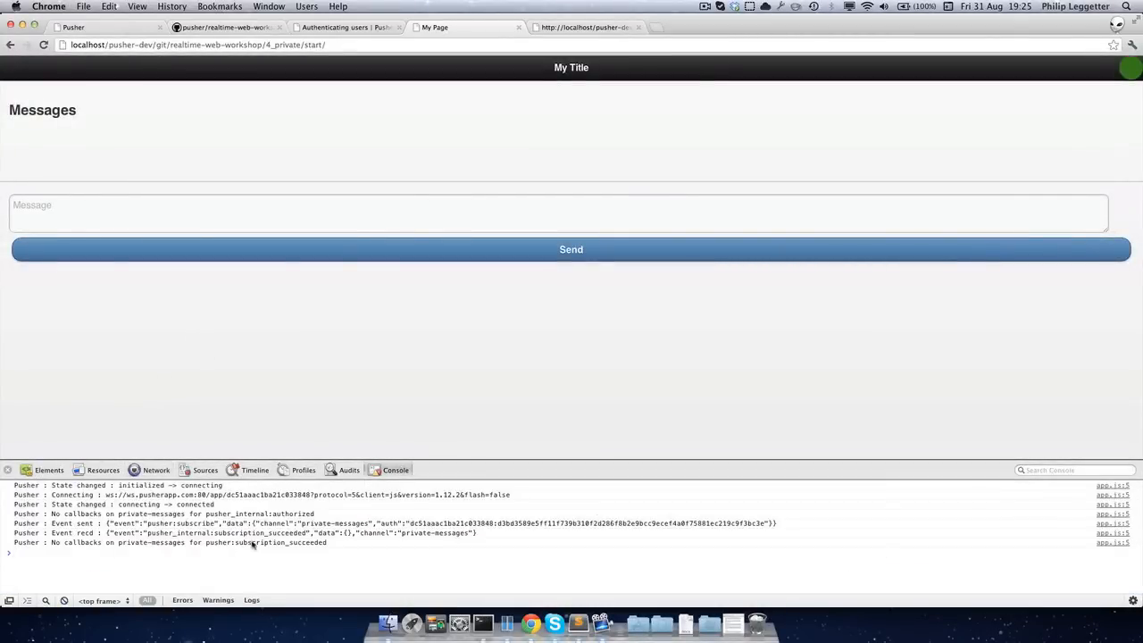
pyautogui.doubleClick(259, 543)
pyautogui.click(578, 622)
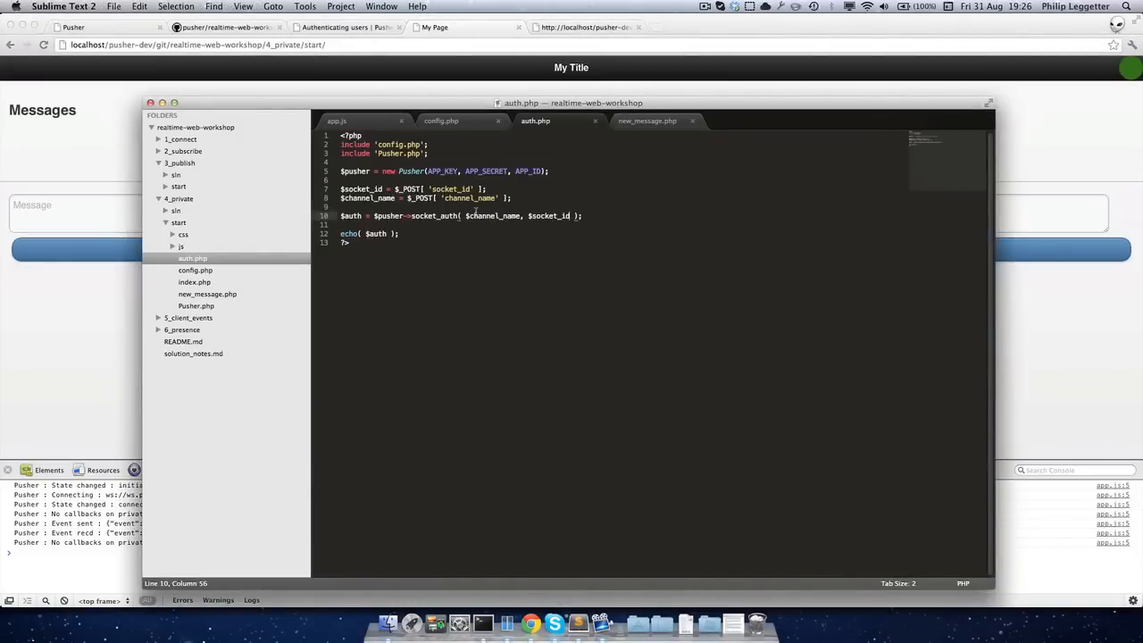
# Create a new PHP file in the start folder and save it as functions.php.
pyautogui.click(516, 200)
pyautogui.rightClick(178, 222)
pyautogui.click(208, 227)
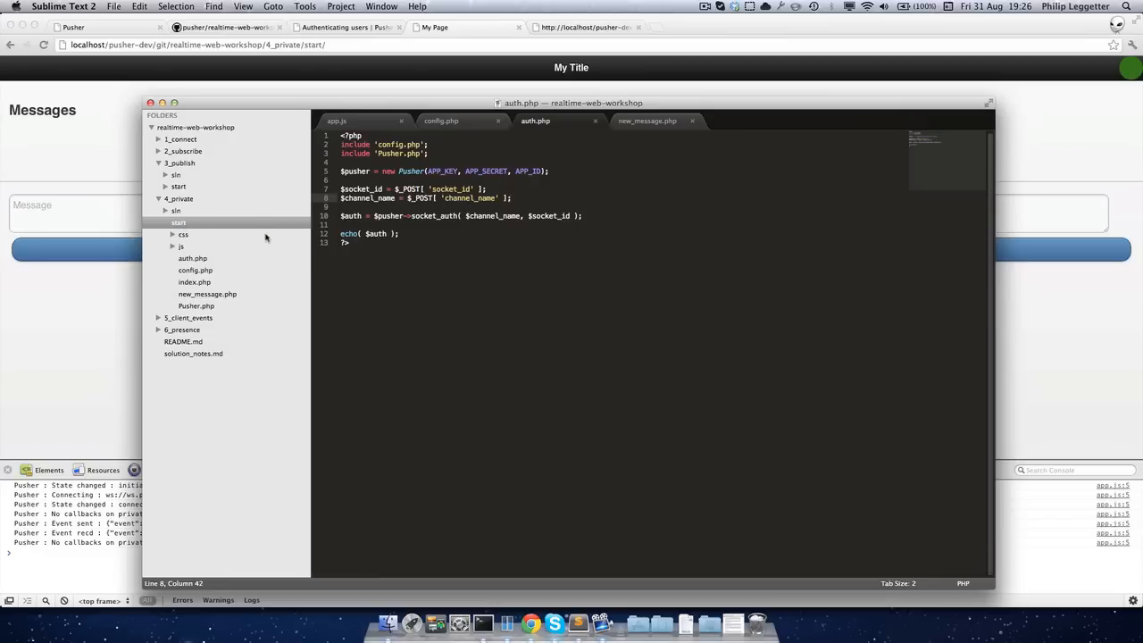
pyautogui.write('<?php')
pyautogui.press('Return')
pyautogui.write('?>')
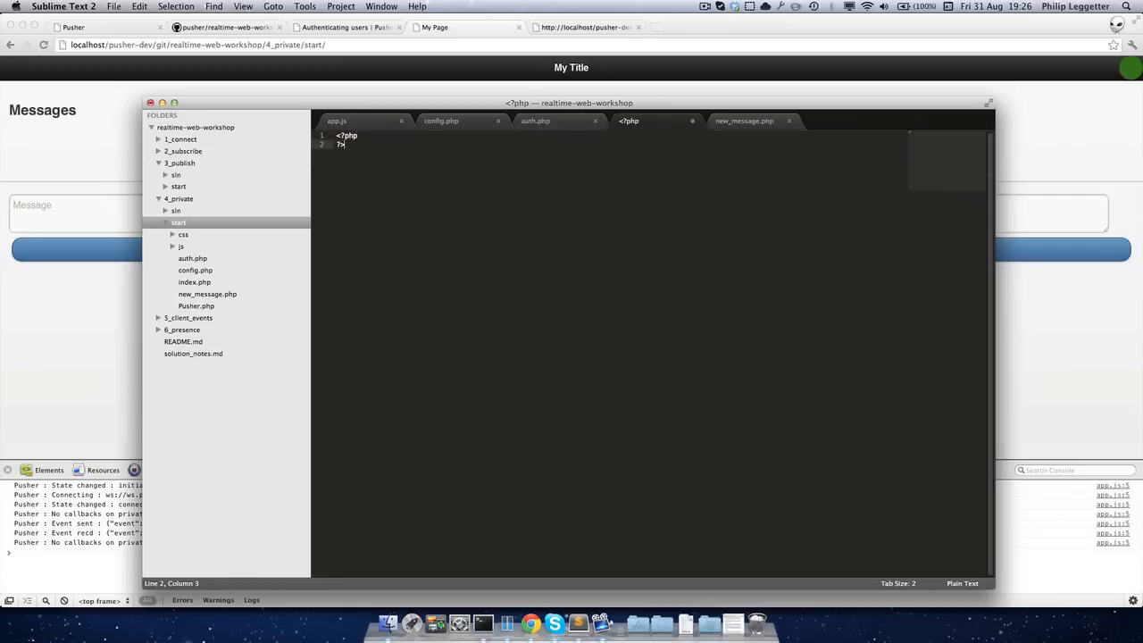
pyautogui.press('super+s')
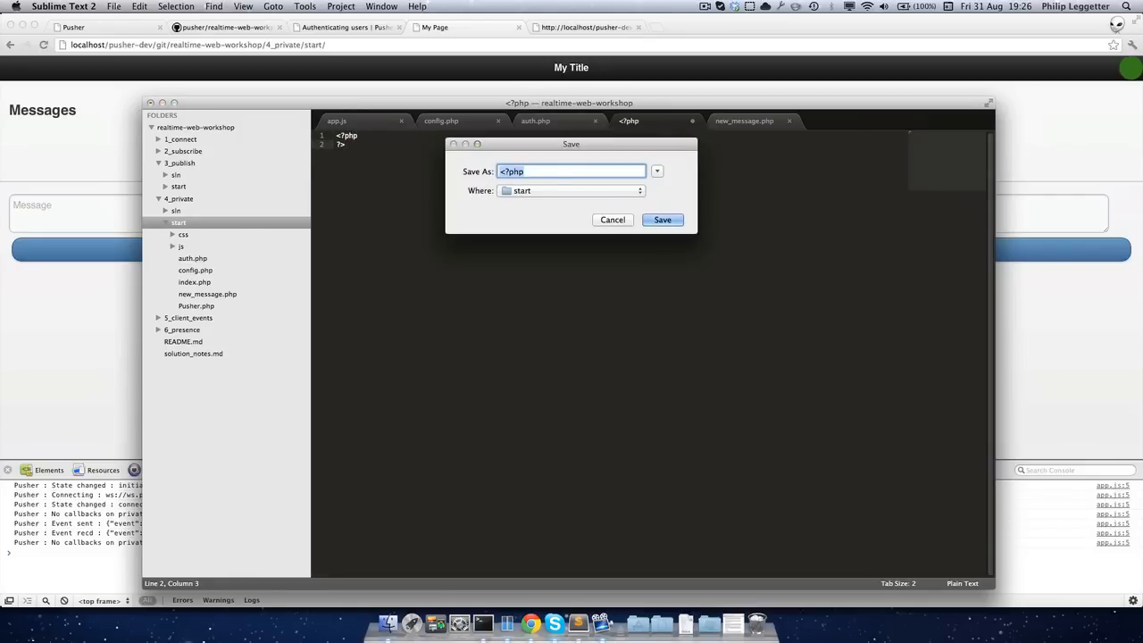
pyautogui.write('functions.')
pyautogui.write('php')
pyautogui.press('Return')
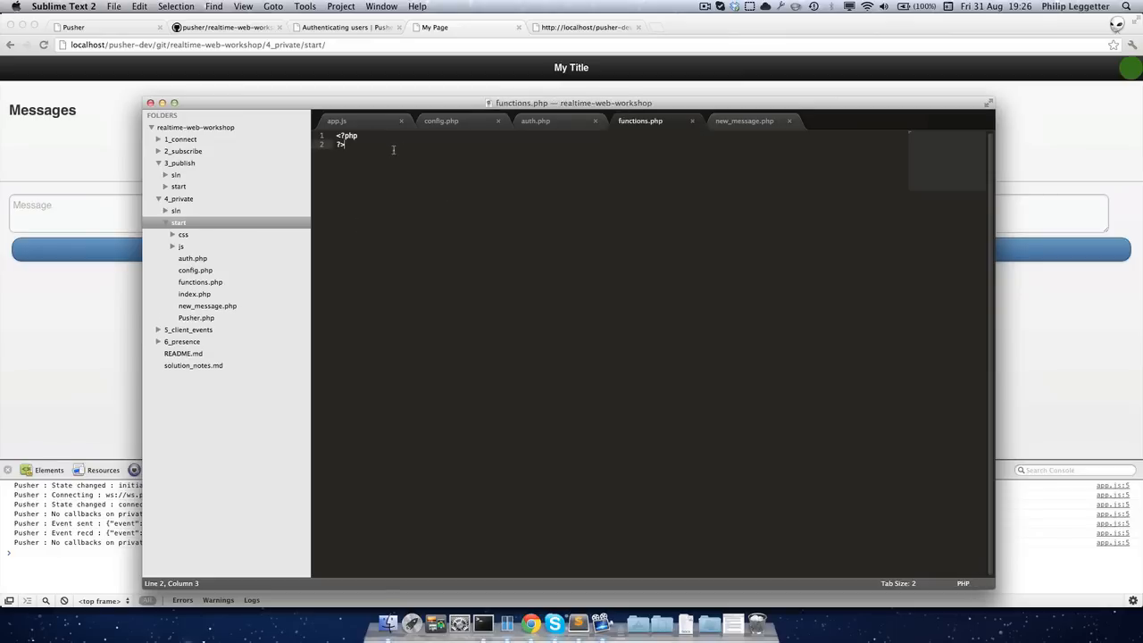
# Define function user_logged_in() { return false; } in functions.php and save.
pyautogui.click(372, 136)
pyautogui.press('Return')
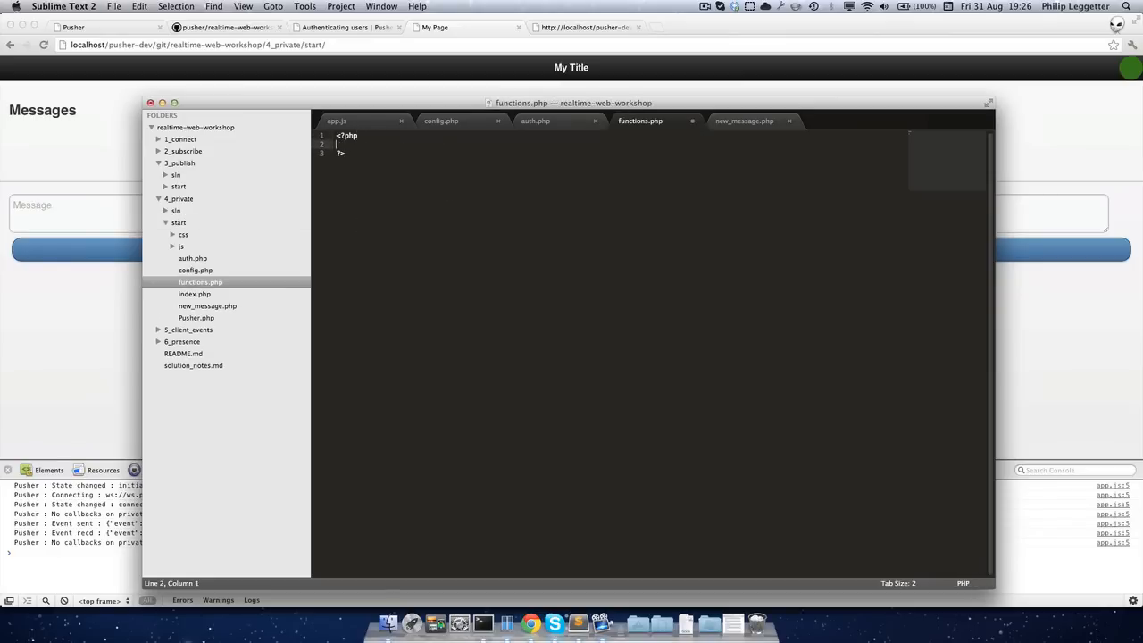
pyautogui.write('func')
pyautogui.write('tion ')
pyautogui.write('is_use')
pyautogui.press('BackSpace')
pyautogui.press('BackSpace')
pyautogui.press('BackSpace')
pyautogui.write('user_logged_in() {')
pyautogui.press('Return')
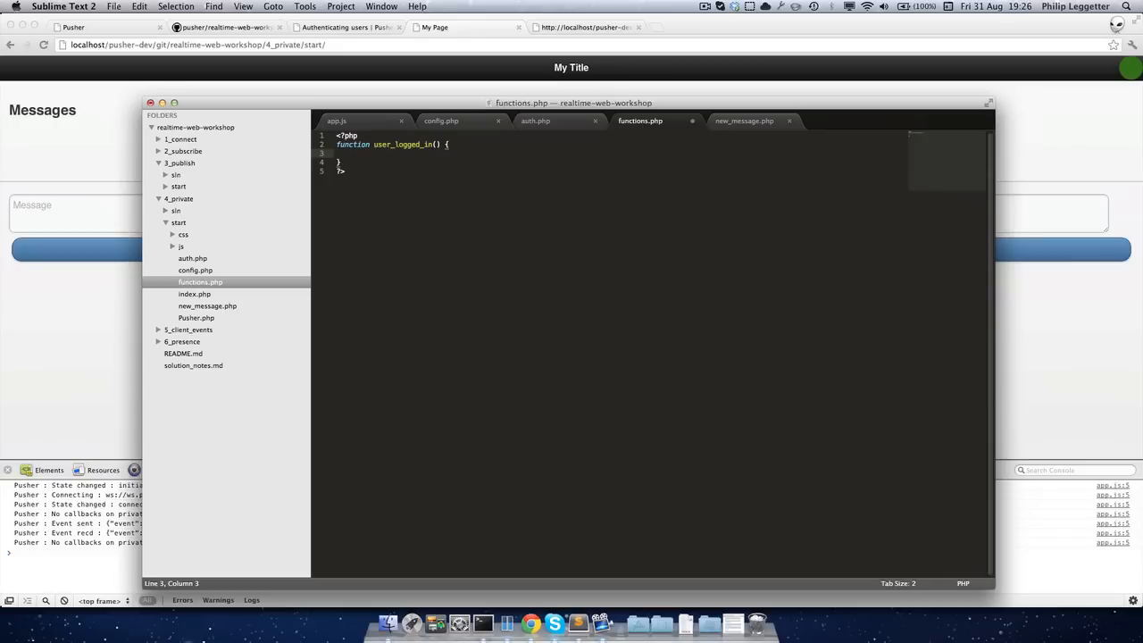
pyautogui.write('r')
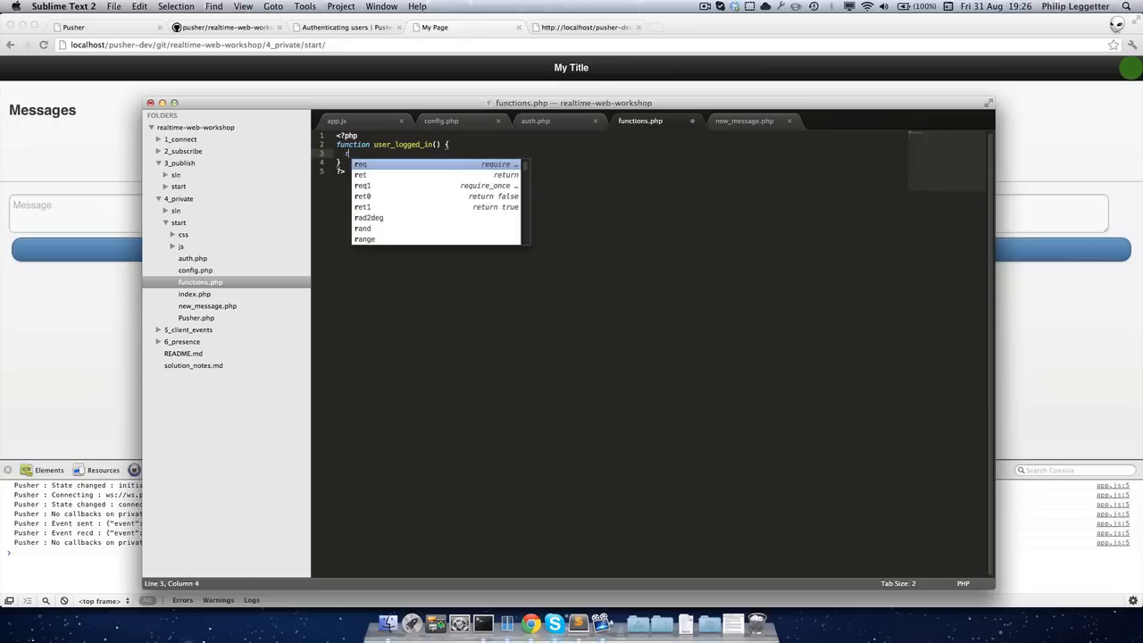
pyautogui.write('eturn f')
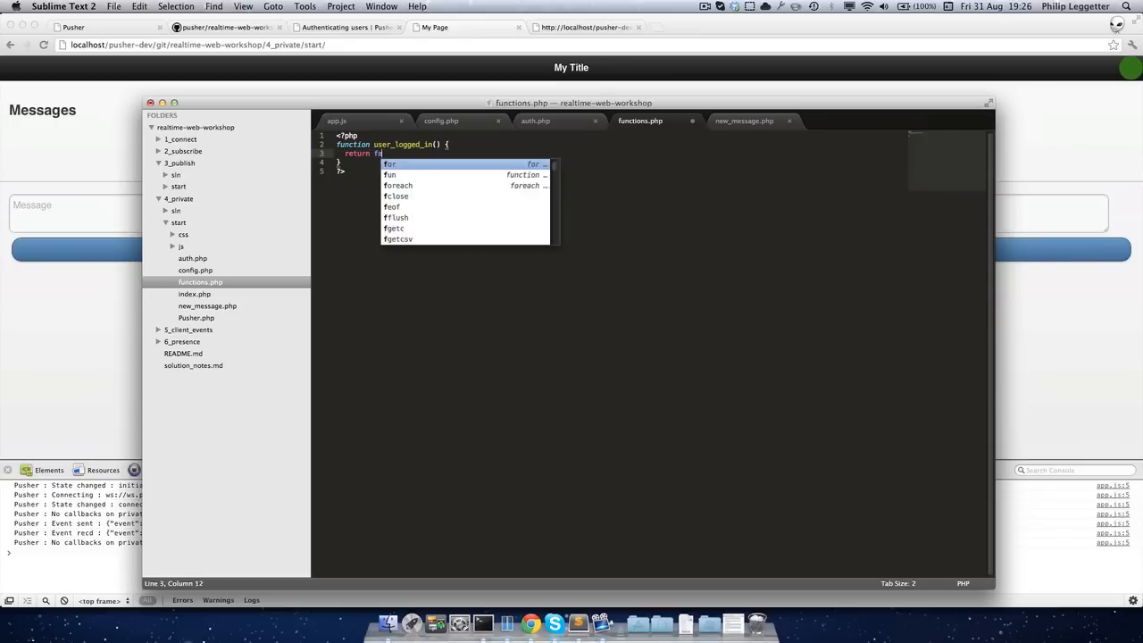
pyautogui.write('alse;')
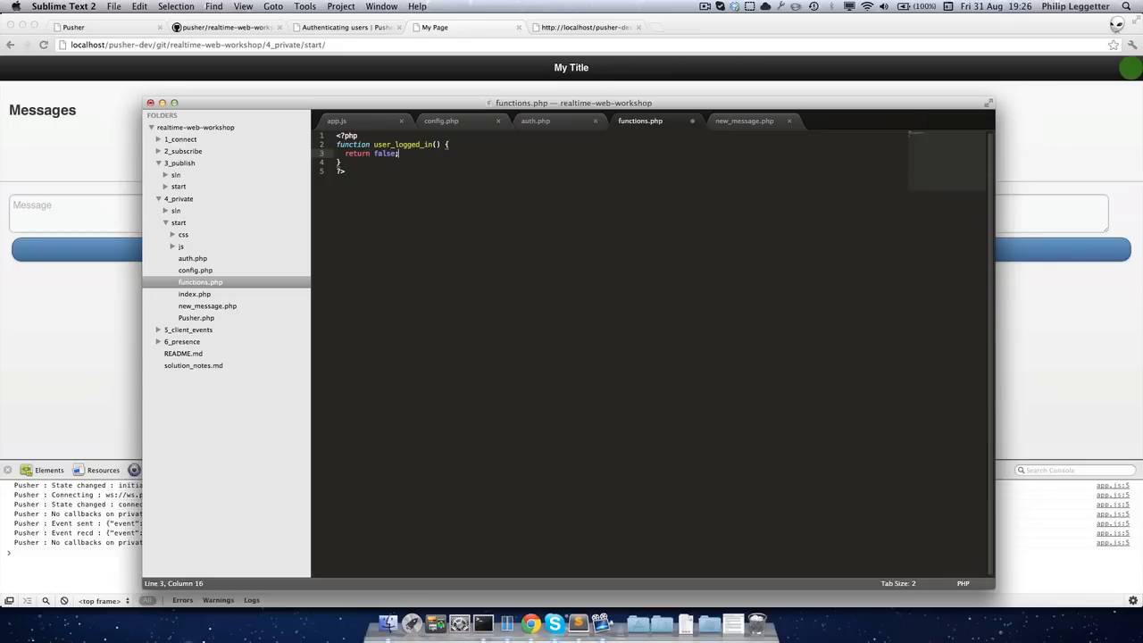
pyautogui.press('super+s')
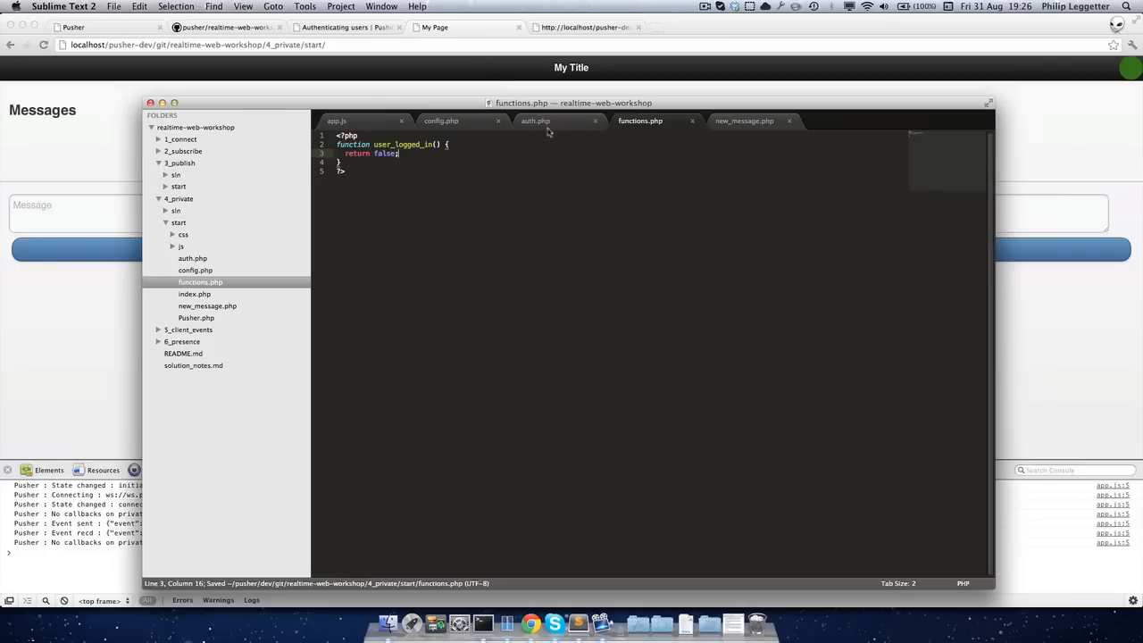
# Add include 'functions.php'; to auth.php and start an if( !user_logged_in() ) condition.
pyautogui.click(535, 120)
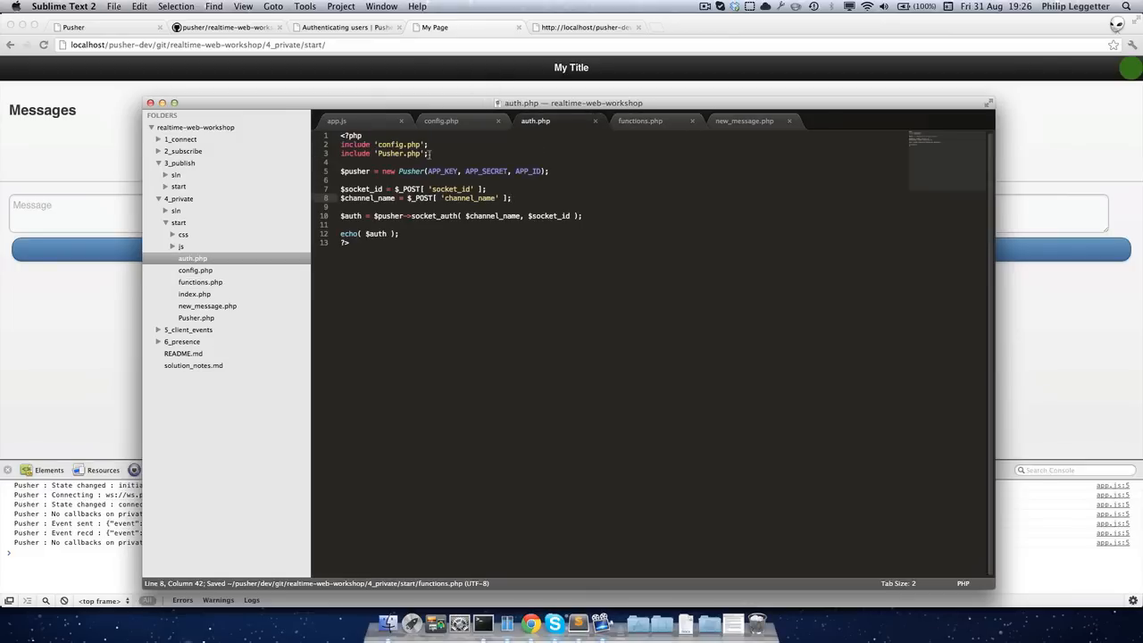
pyautogui.click(435, 154)
pyautogui.press('Return')
pyautogui.press('Return')
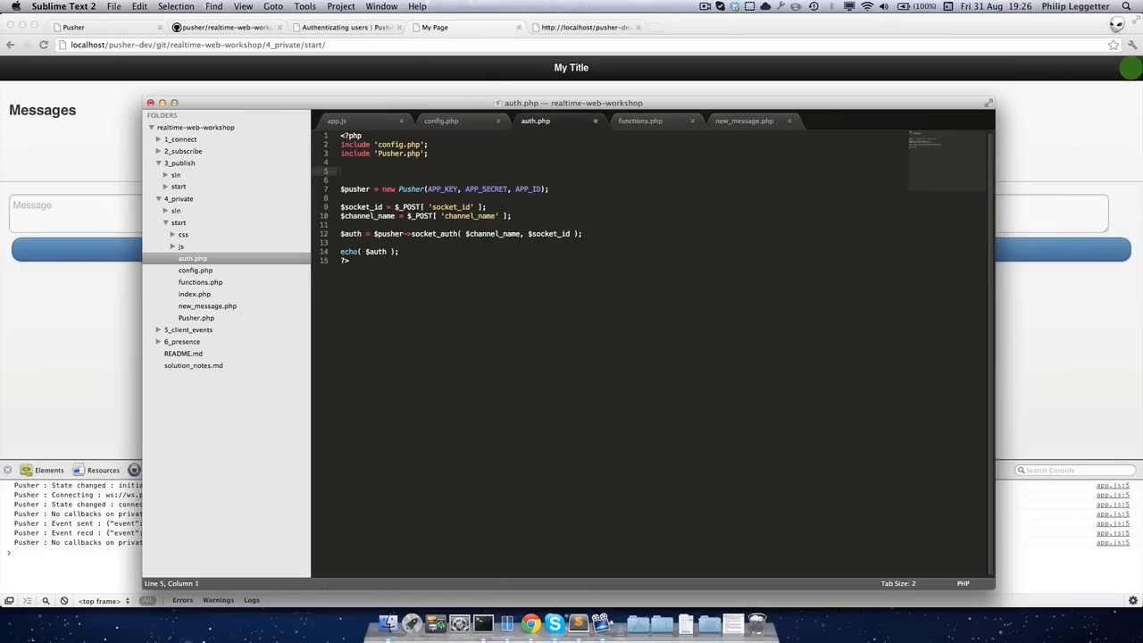
pyautogui.press('Up')
pyautogui.write('in')
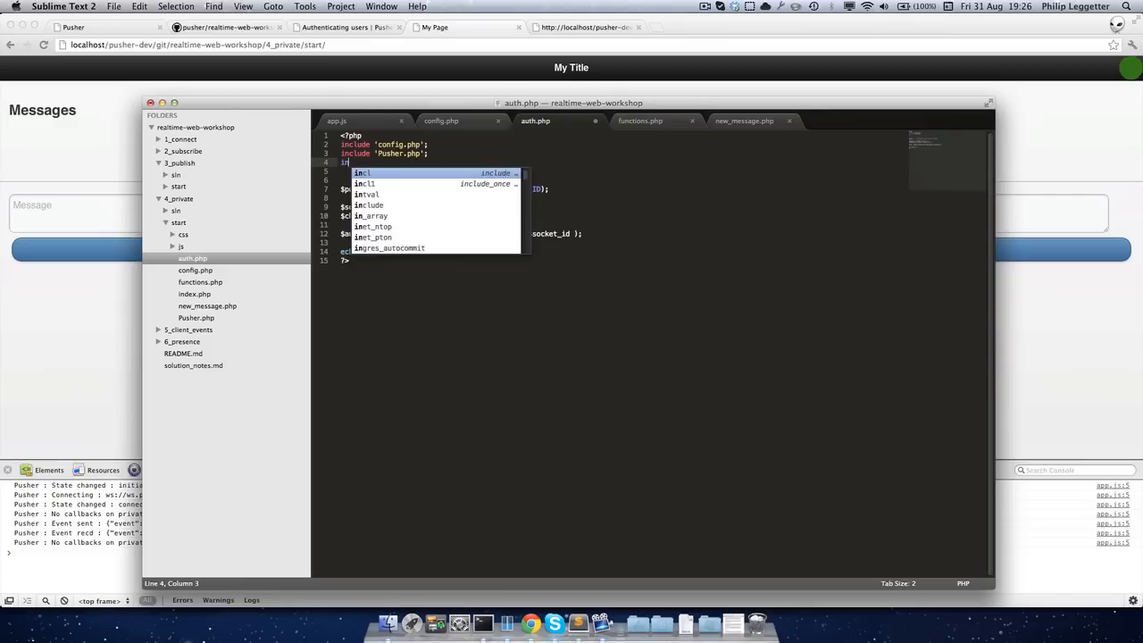
pyautogui.write("clude 'functions.")
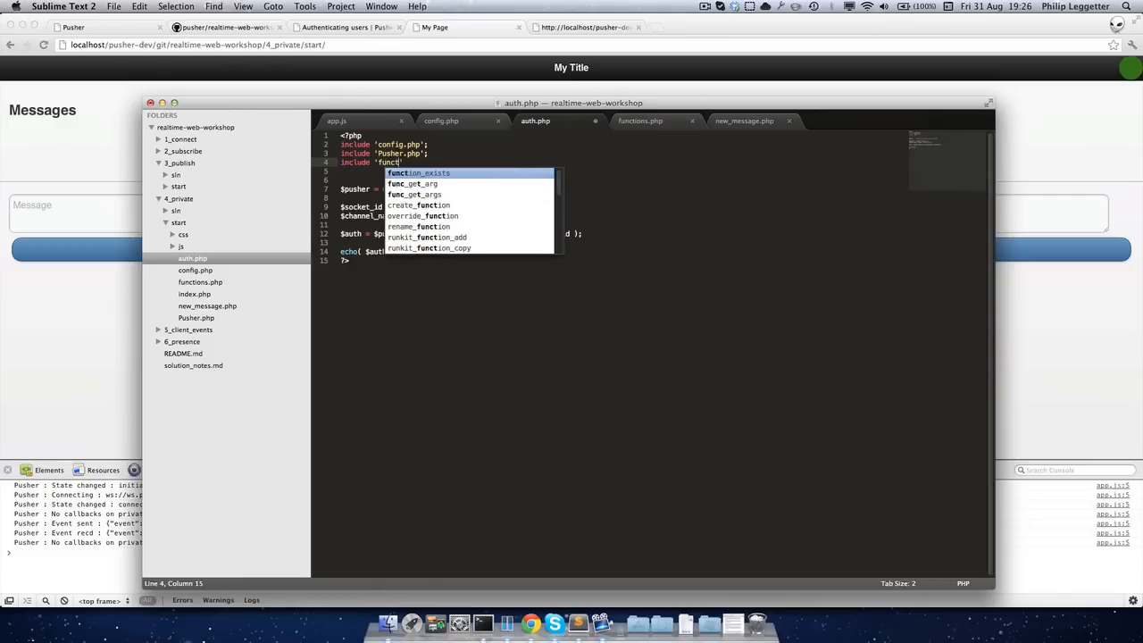
pyautogui.write('php')
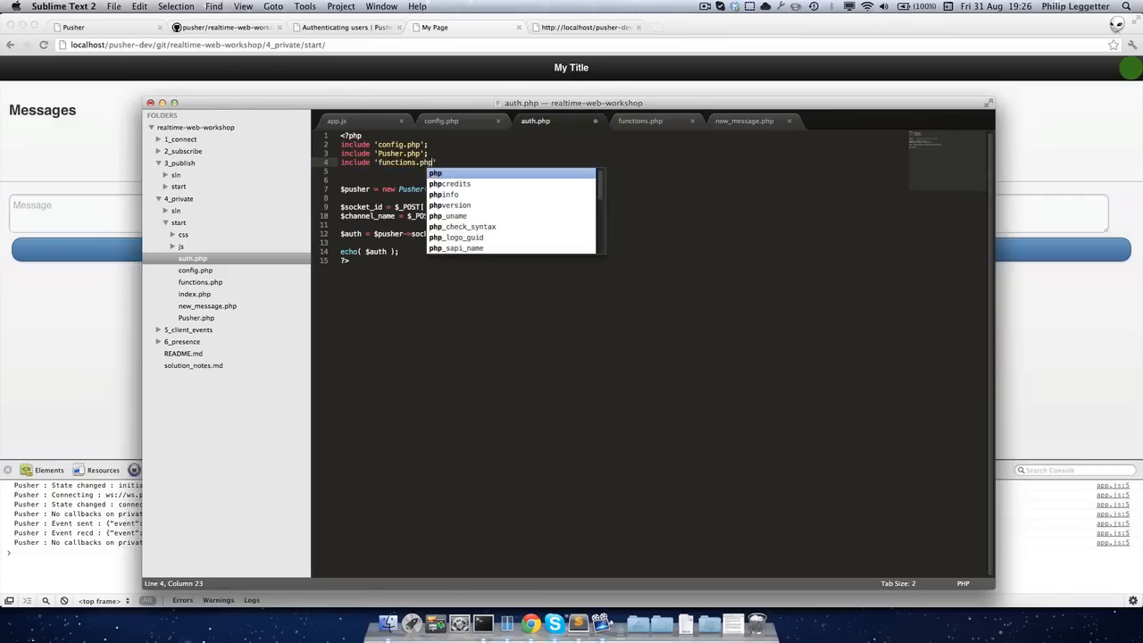
pyautogui.write(';')
pyautogui.press('Return')
pyautogui.press('Return')
pyautogui.write('i')
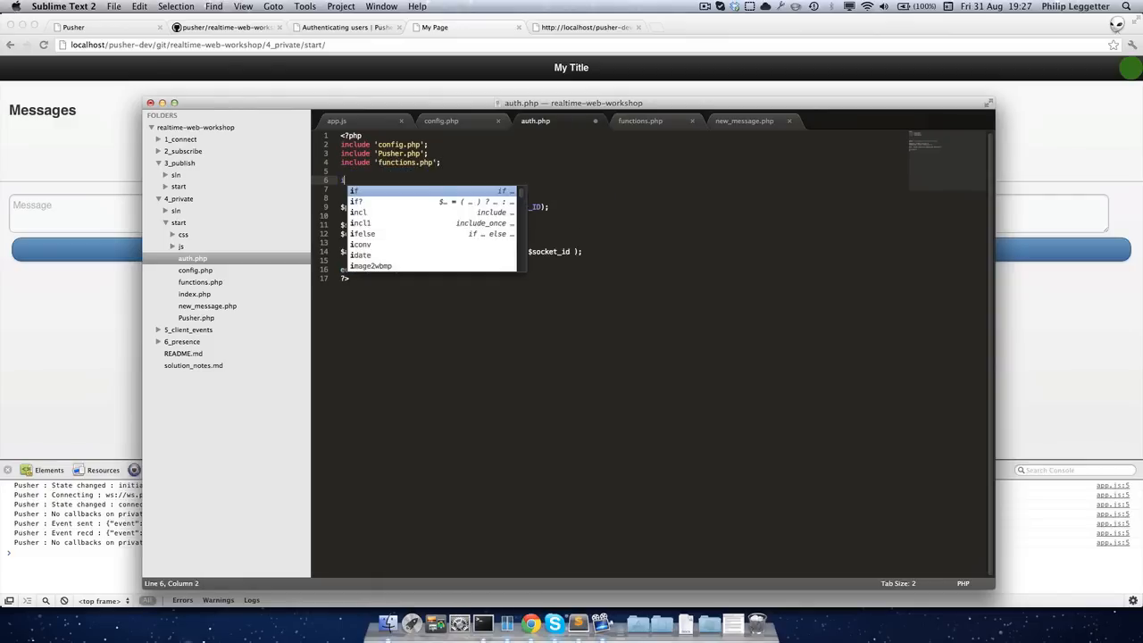
pyautogui.write('f( !')
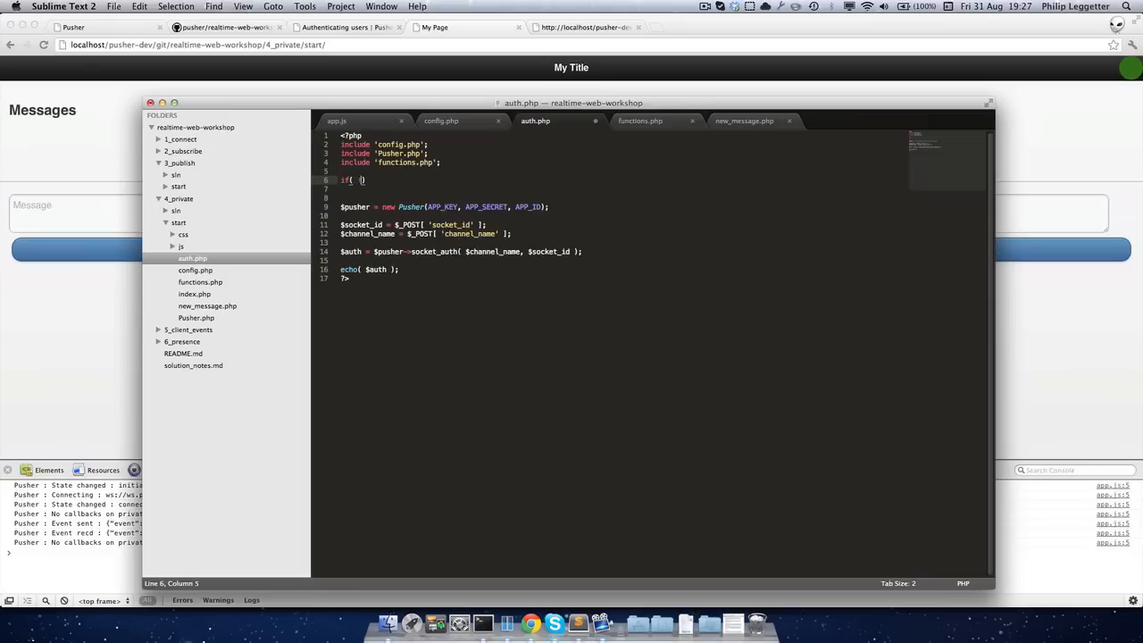
pyautogui.write('user_lo')
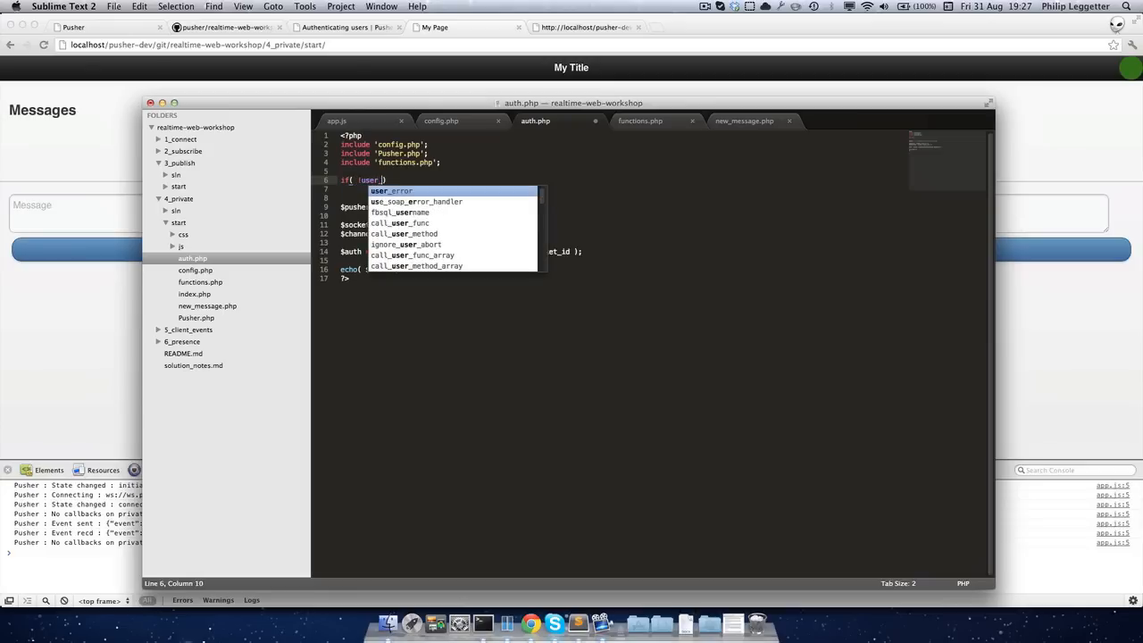
pyautogui.write('gged_in()')
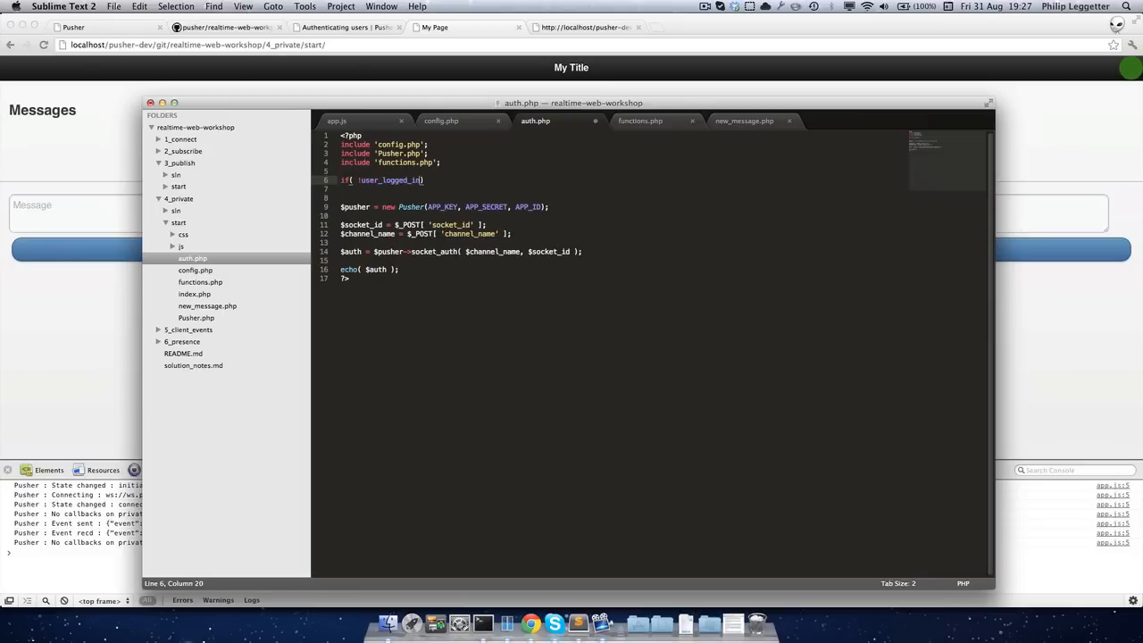
# Complete the empty if block and add an else branch closing before the ?> tag.
pyautogui.press('Right')
pyautogui.write('{')
pyautogui.press('Return')
pyautogui.press('Down')
pyautogui.press('End')
pyautogui.press('Return')
pyautogui.write('else {')
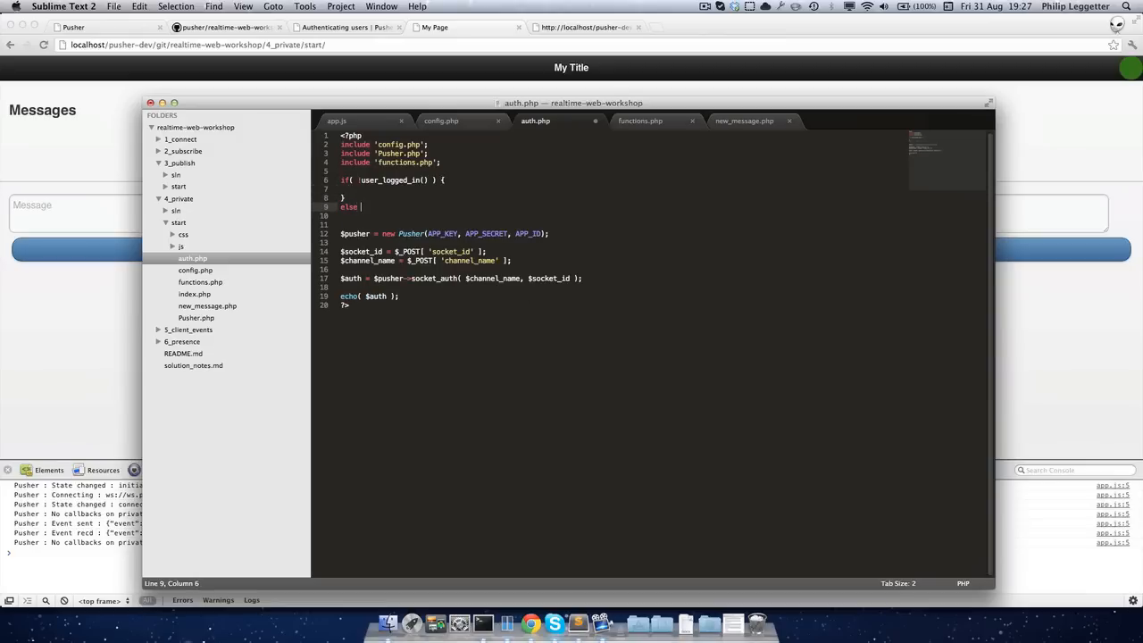
pyautogui.press('BackSpace')
pyautogui.press('Down')
pyautogui.press('Down')
pyautogui.press('Down')
pyautogui.press('End')
pyautogui.press('Return')
pyautogui.write('}')
pyautogui.click(348, 224)
pyautogui.press('BackSpace')
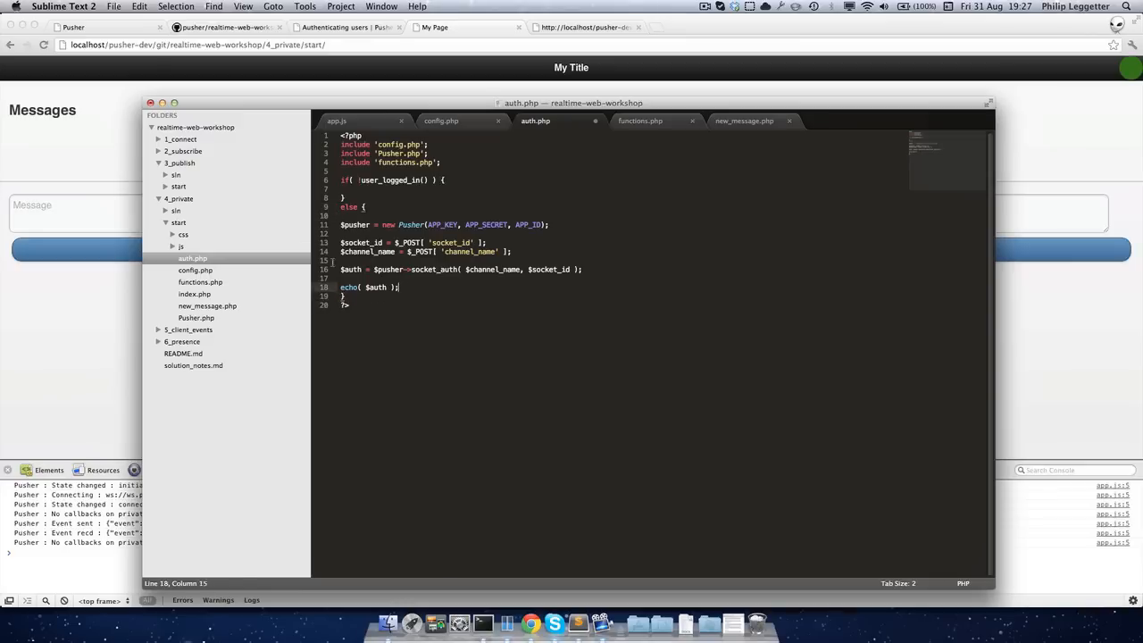
# Indent the Pusher socket_auth and echo code inside the else branch and the empty if body.
pyautogui.moveTo(341, 287); pyautogui.dragTo(308, 220)
pyautogui.press('BackSpace')
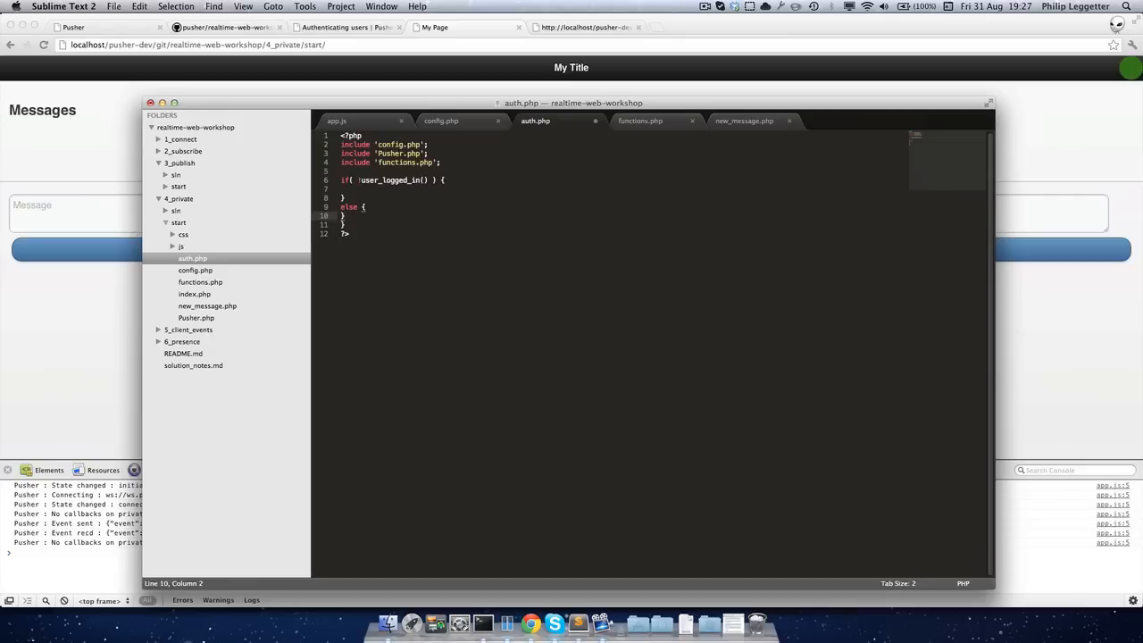
pyautogui.press('super+z')
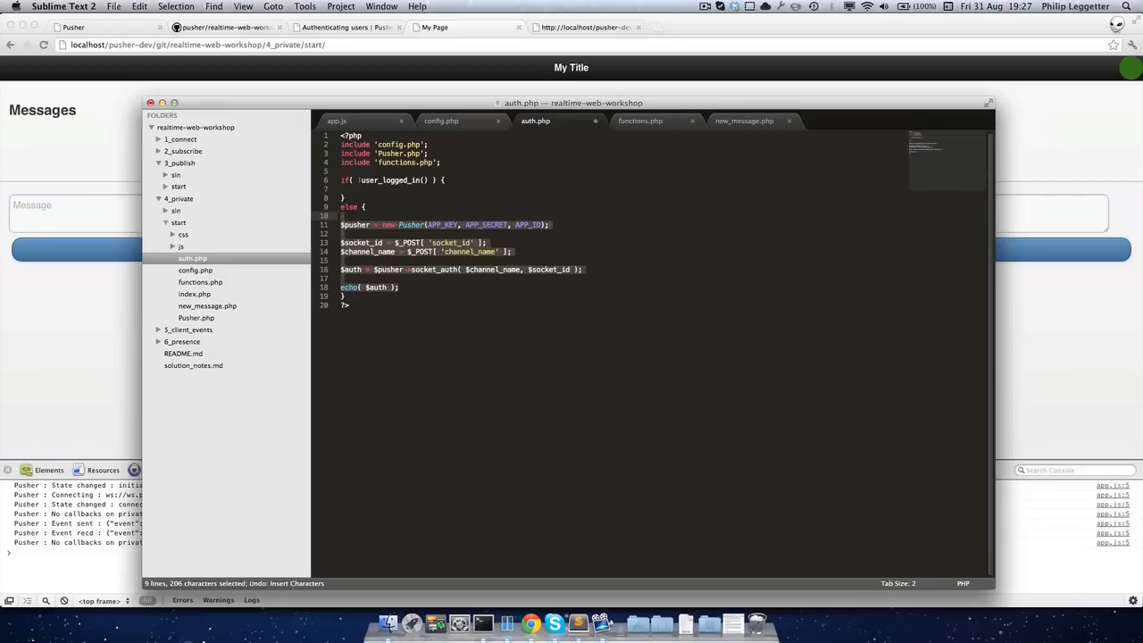
pyautogui.press('Tab')
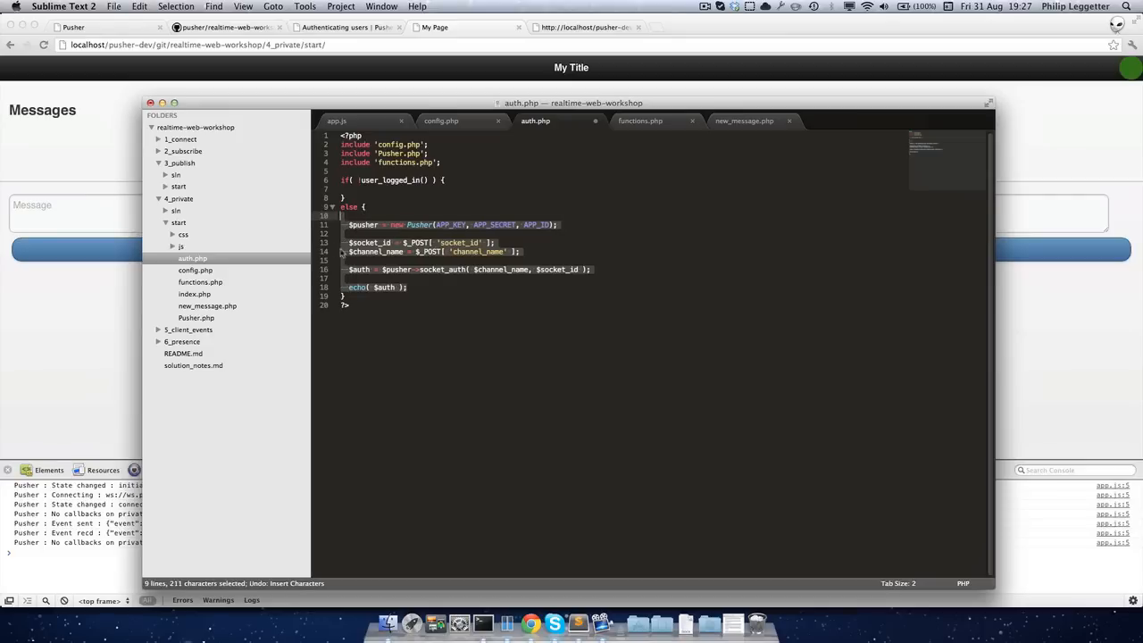
pyautogui.click(412, 289)
pyautogui.press('Return')
pyautogui.click(384, 190)
pyautogui.press('Tab')
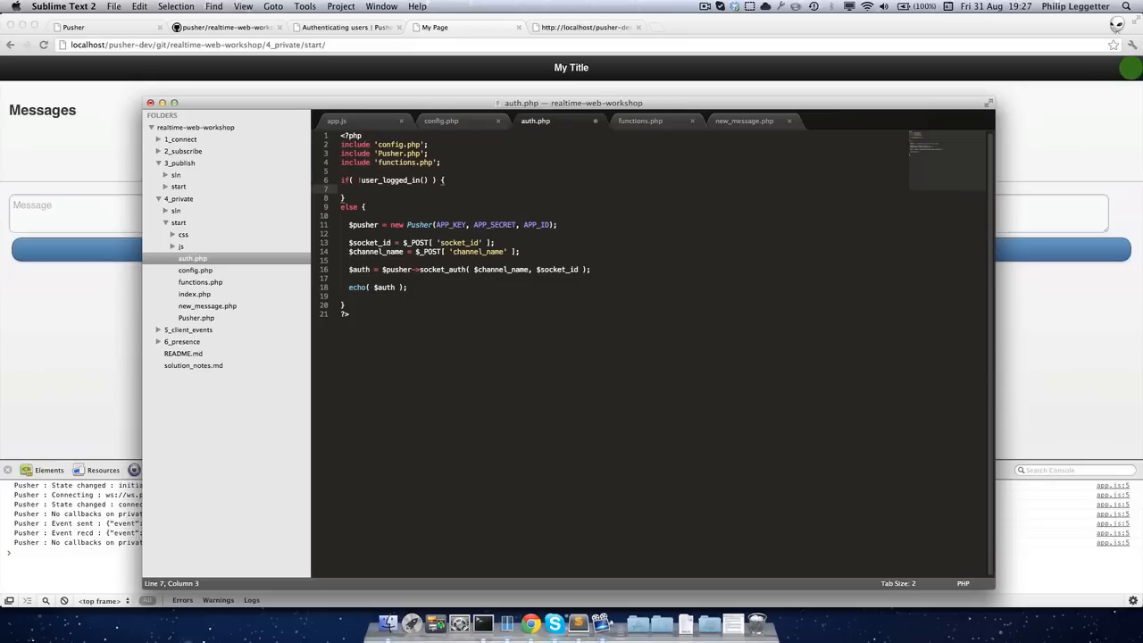
pyautogui.write('head')
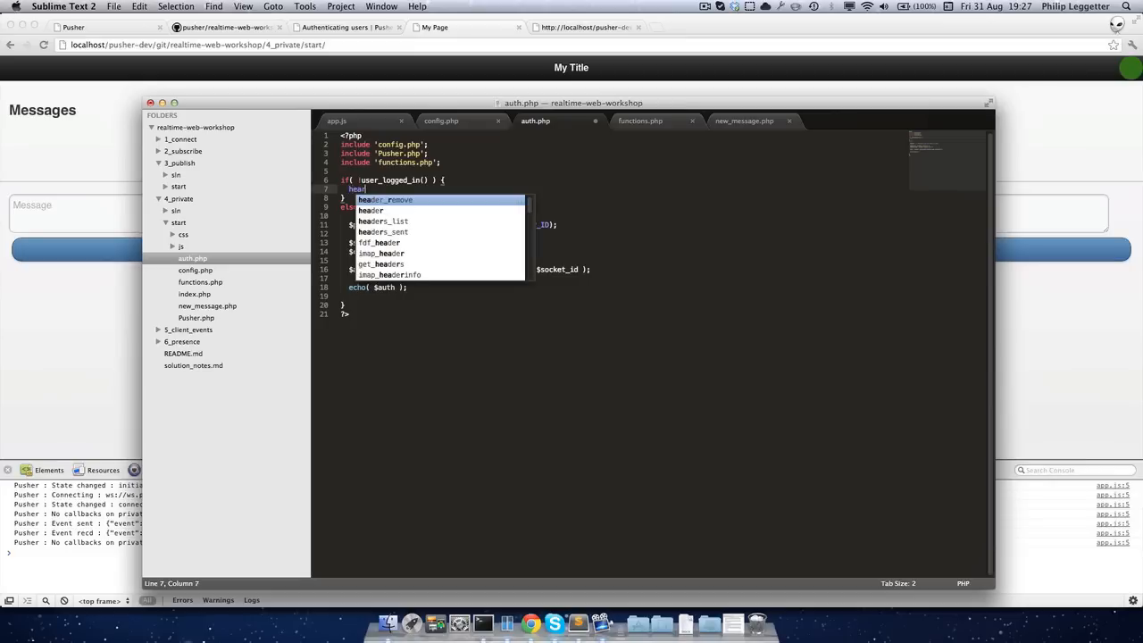
pyautogui.write('er( ')
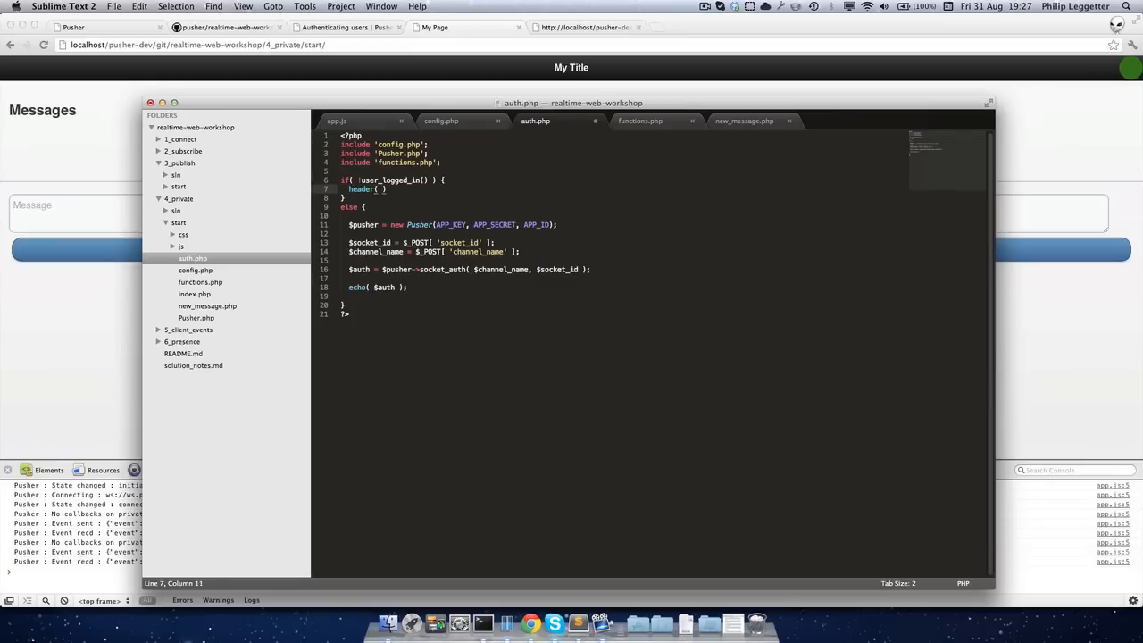
pyautogui.write("'HTT")
pyautogui.write('P')
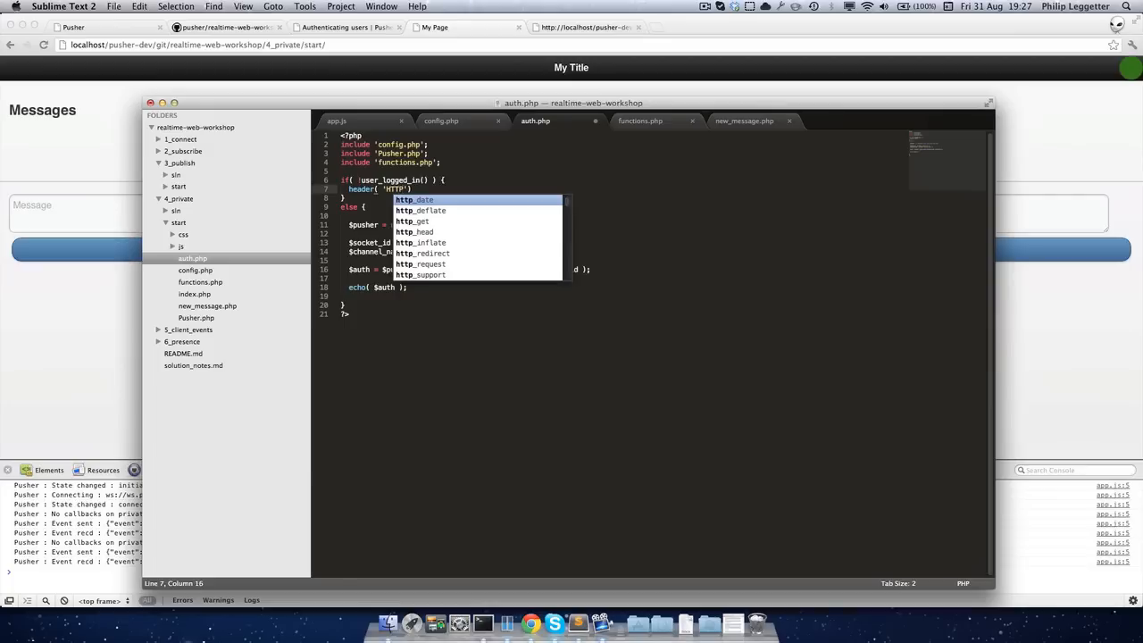
pyautogui.write('/1.1')
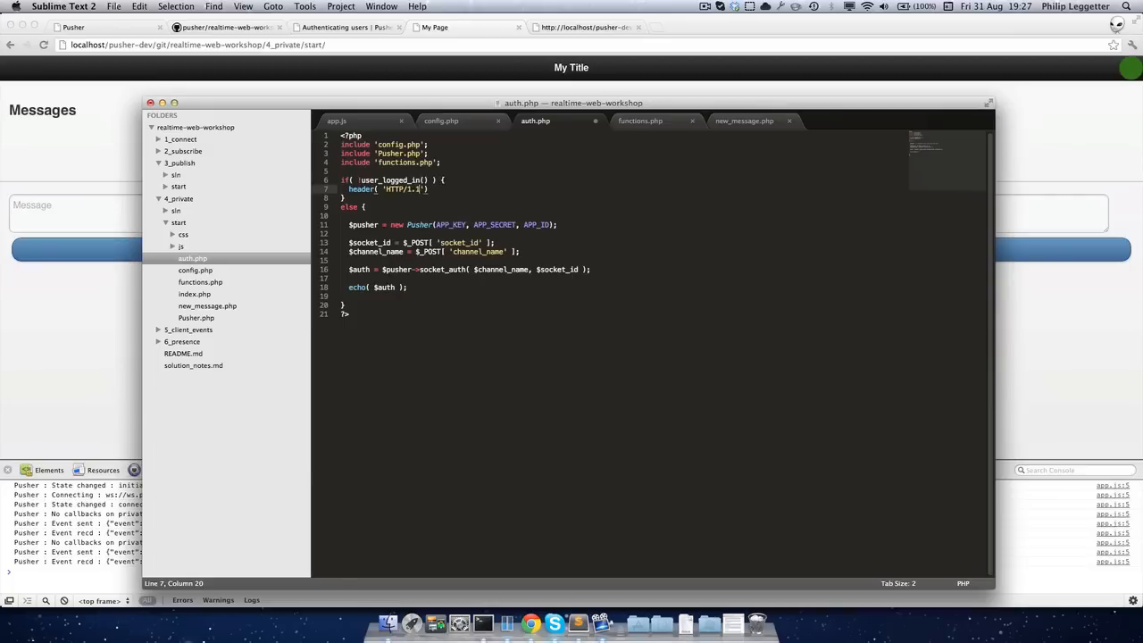
pyautogui.write(' 403 ')
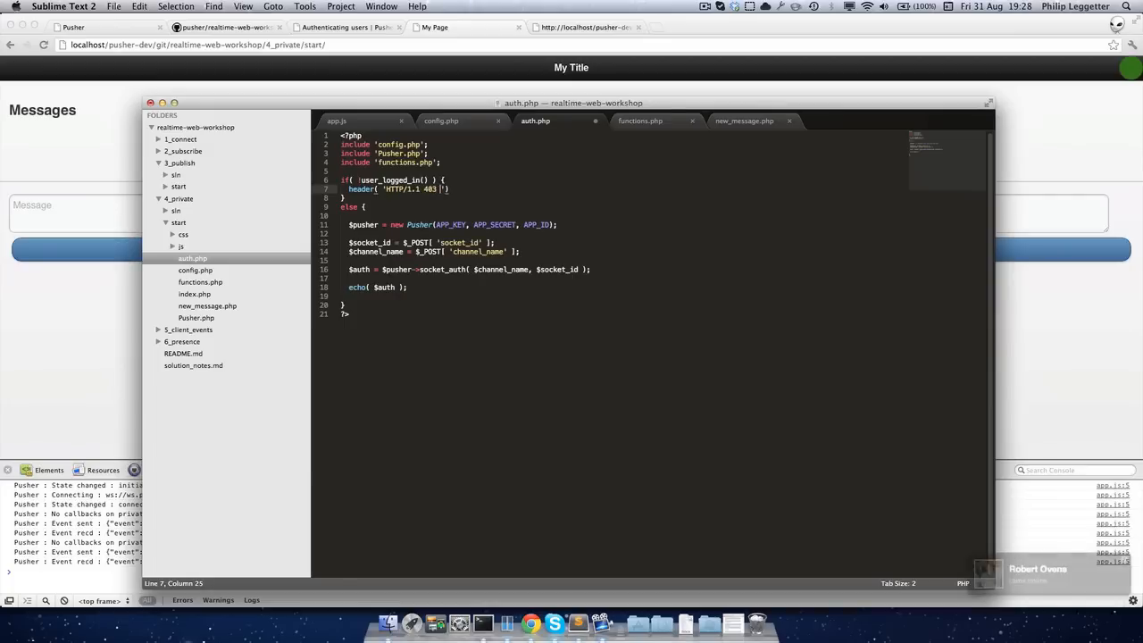
pyautogui.write('Forbidden')
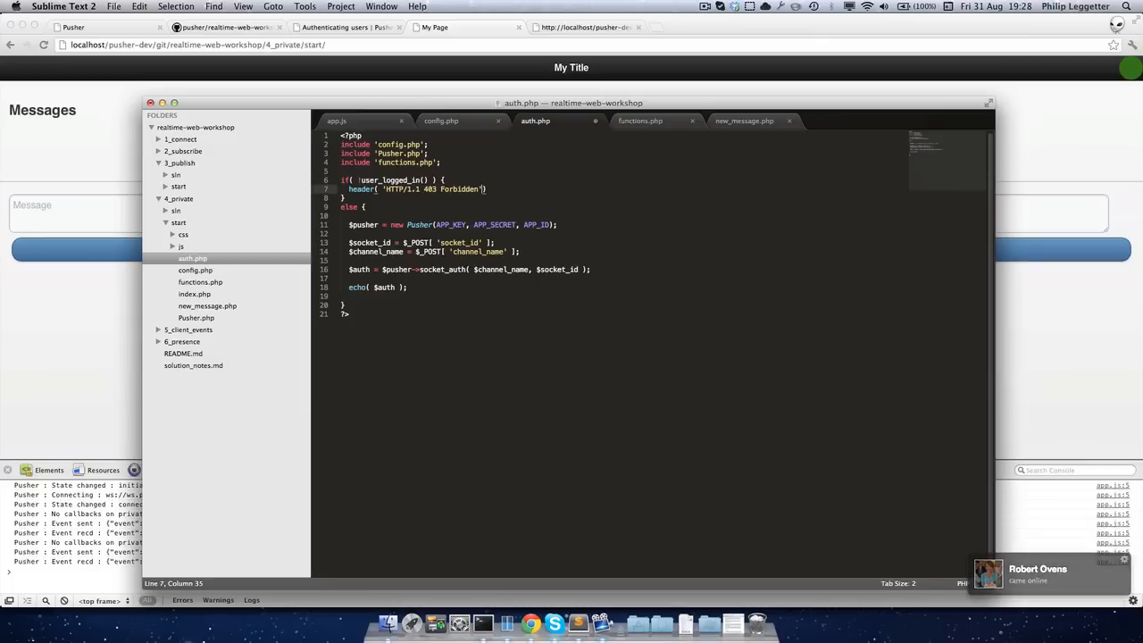
# In the if block send header( 'HTTP/1.1 403 Forbidden' ); and exit( 'Not authorized' );, then save.
pyautogui.press('Right')
pyautogui.write(');')
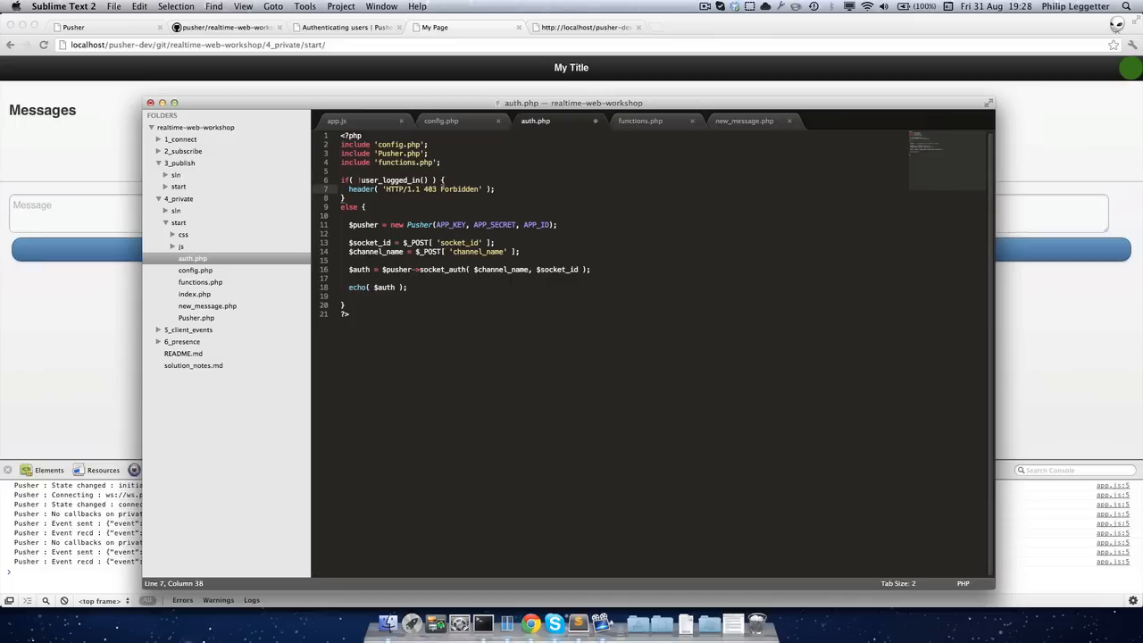
pyautogui.press('Return')
pyautogui.write('exit')
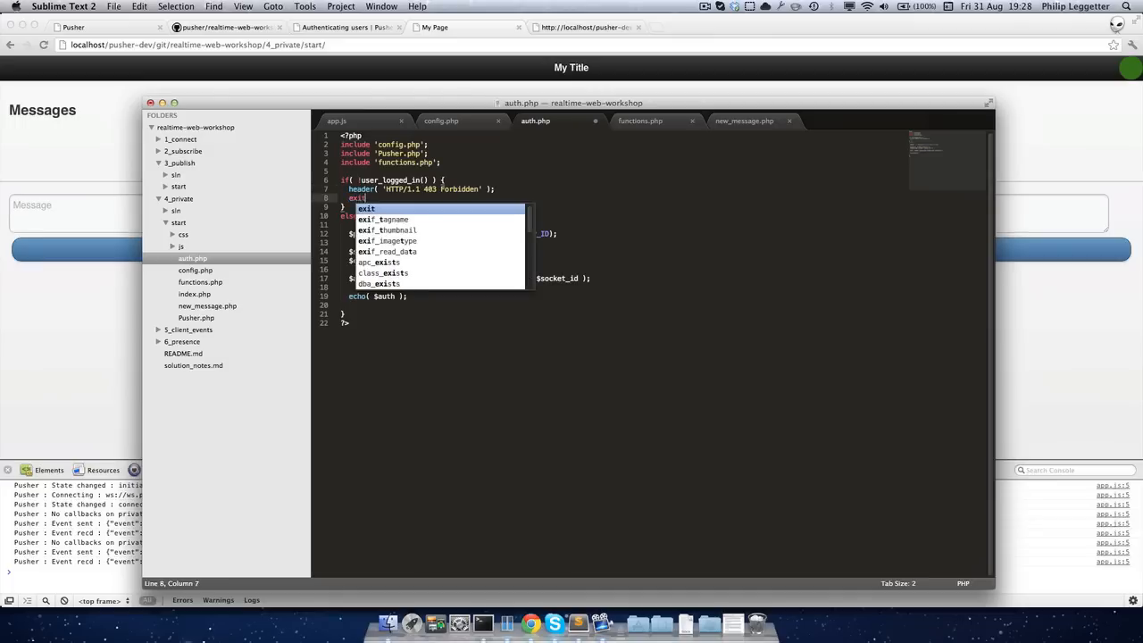
pyautogui.write("( 'N")
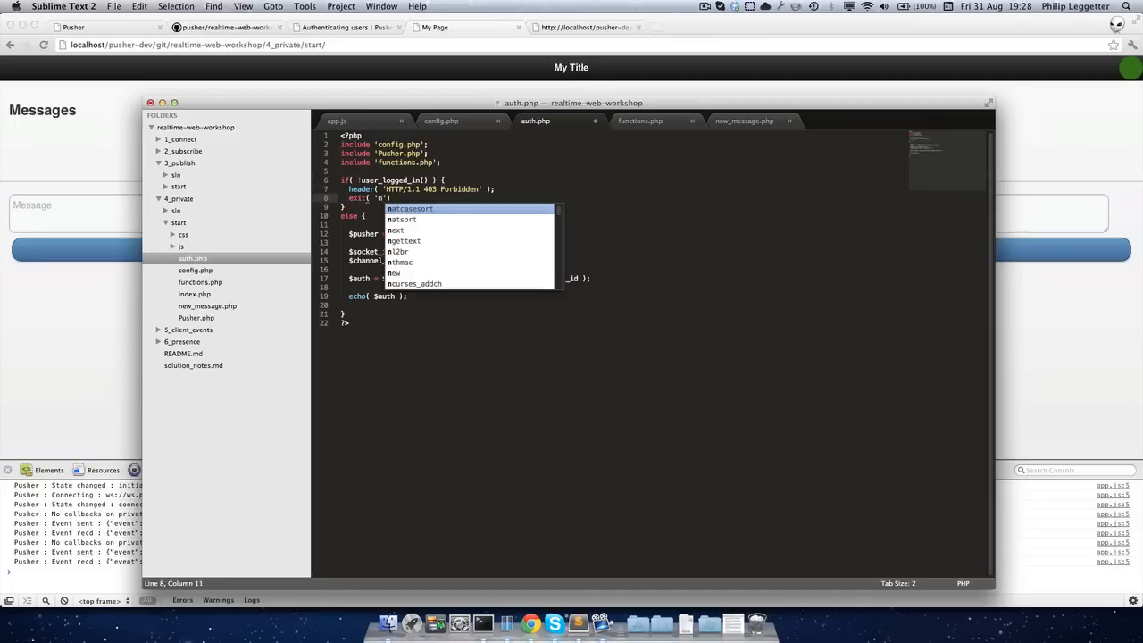
pyautogui.press('BackSpace')
pyautogui.write('Nt')
pyautogui.press('Escape')
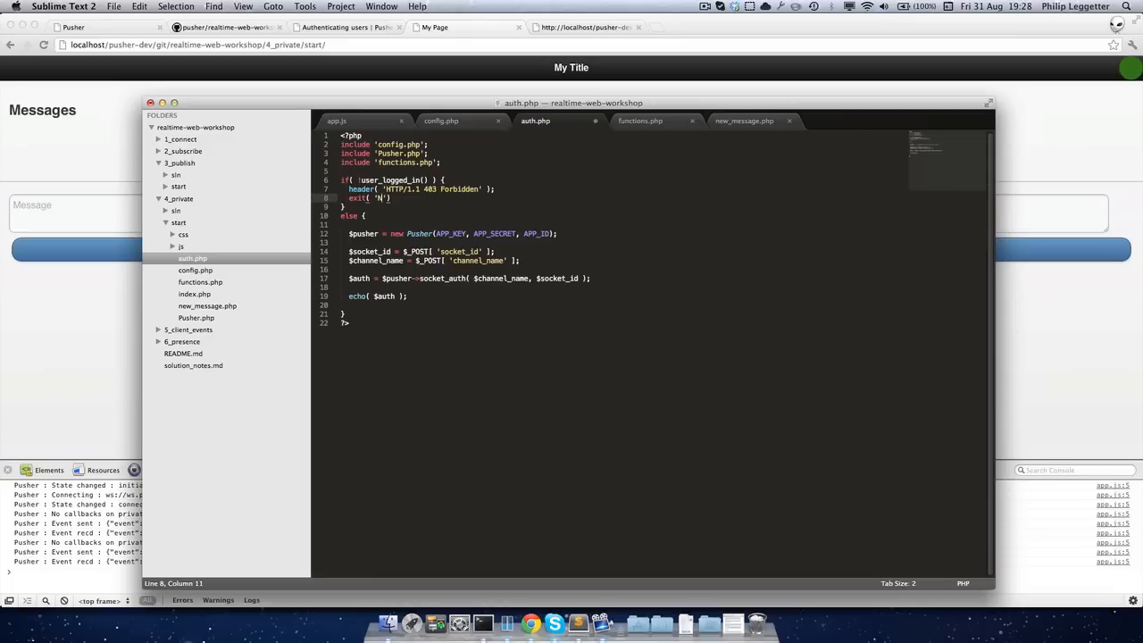
pyautogui.write('ot auth')
pyautogui.write('ori')
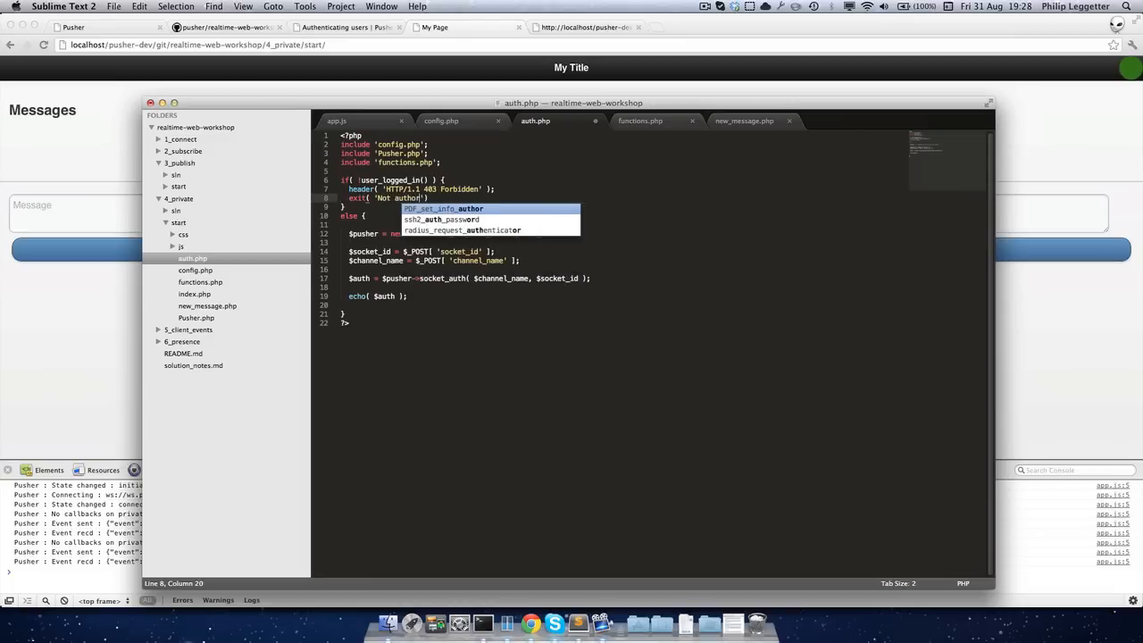
pyautogui.write('sed')
pyautogui.press('Left')
pyautogui.press('Left')
pyautogui.press('BackSpace')
pyautogui.write('z')
pyautogui.press('Right')
pyautogui.press('Right')
pyautogui.press('Right')
pyautogui.press('Right')
pyautogui.press('super+s')
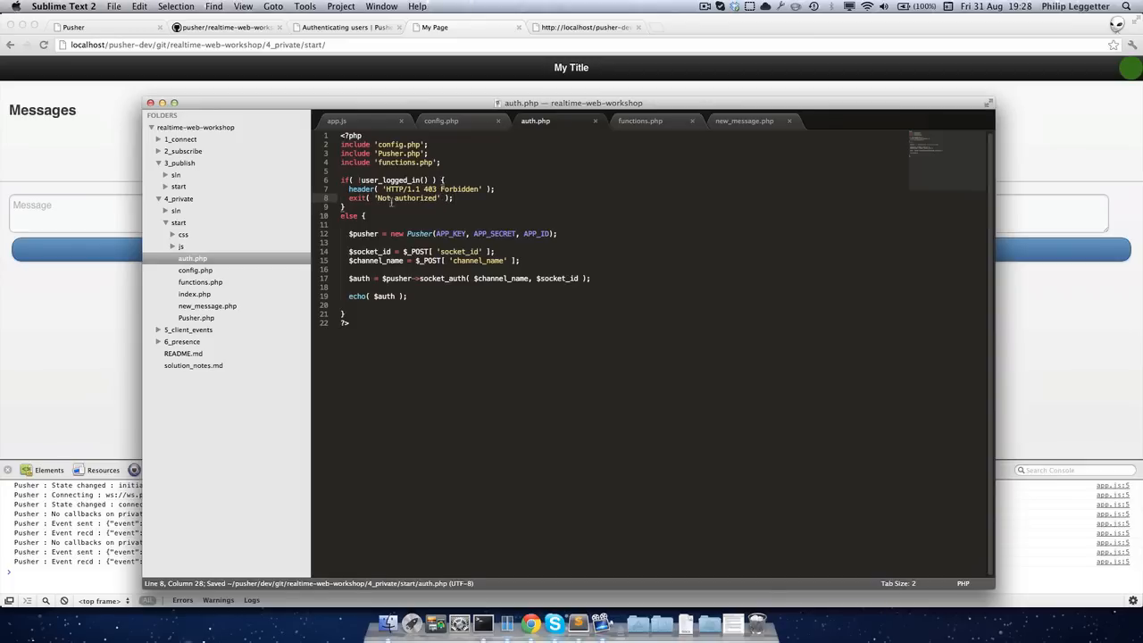
# Reload the chat page so the auth.php POST fails with a 403 subscription error.
pyautogui.click(124, 420)
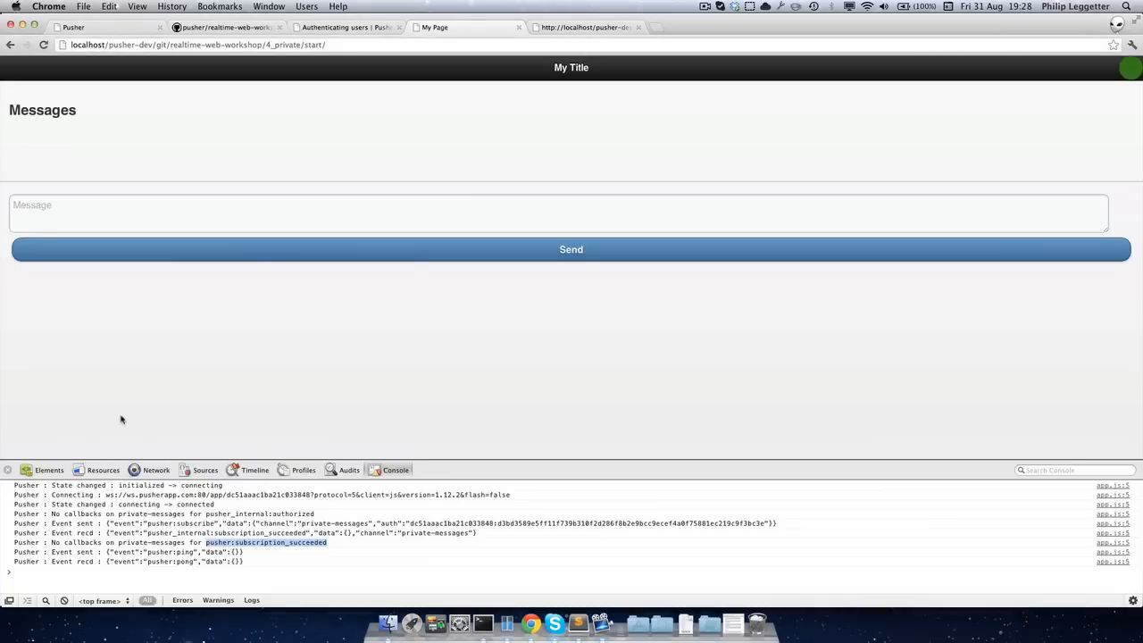
pyautogui.press('super+r')
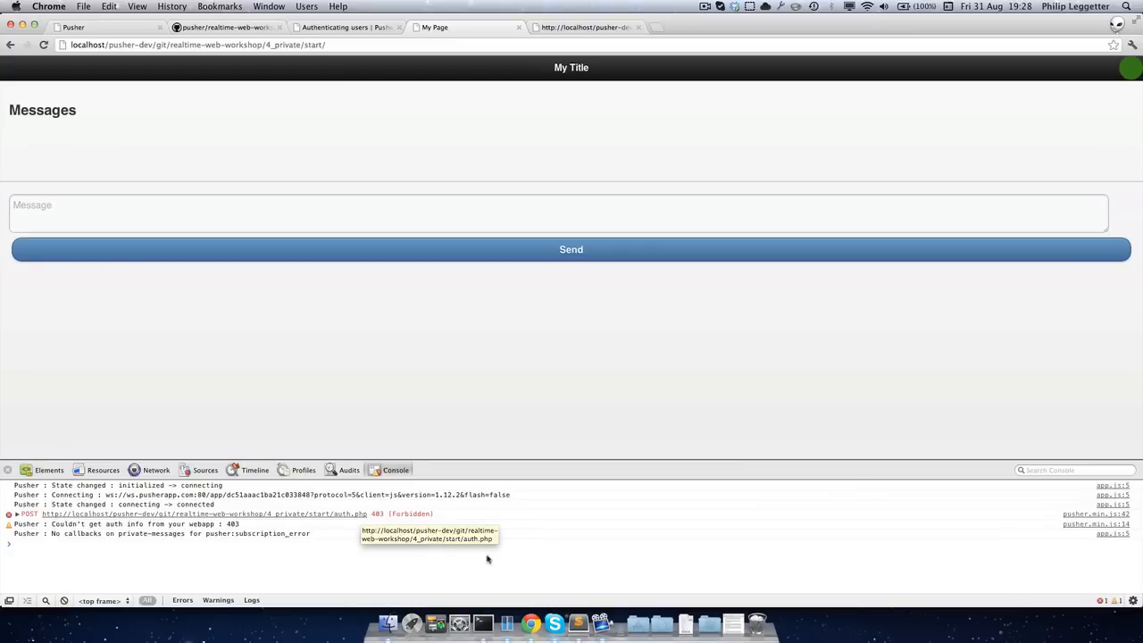
# In functions.php change user_logged_in() to return true and save.
pyautogui.click(579, 623)
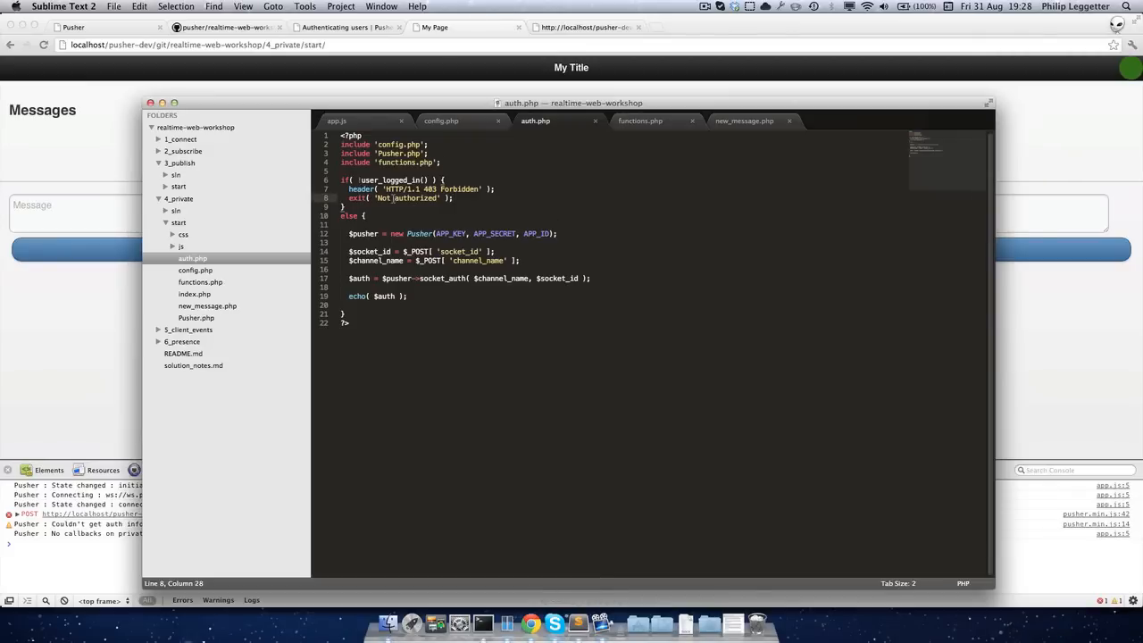
pyautogui.click(652, 122)
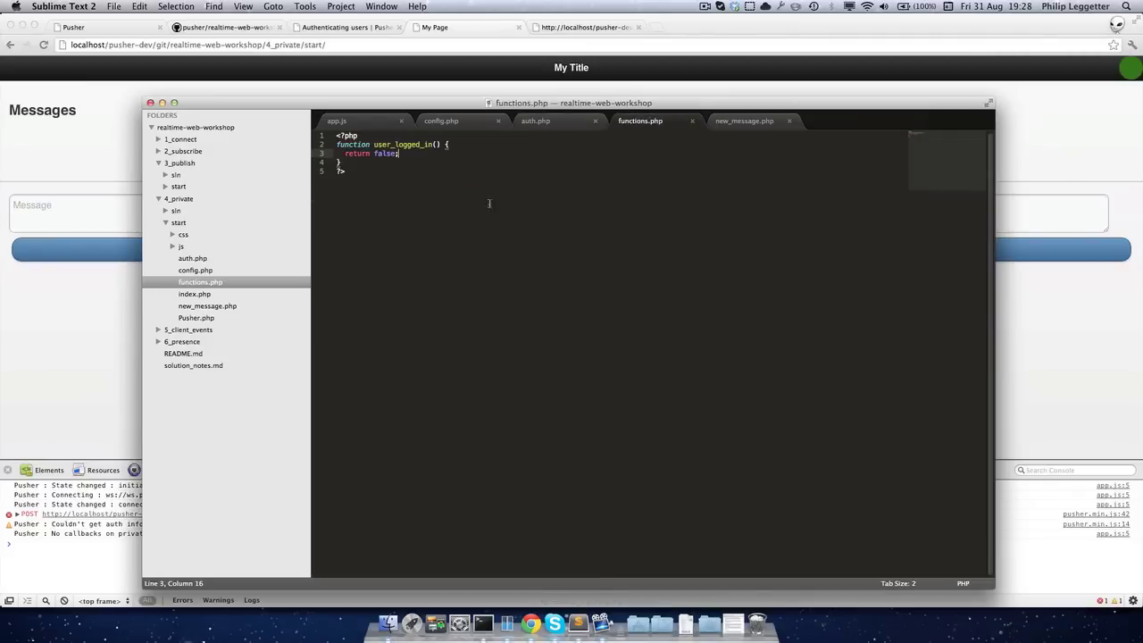
pyautogui.doubleClick(385, 154)
pyautogui.write('true')
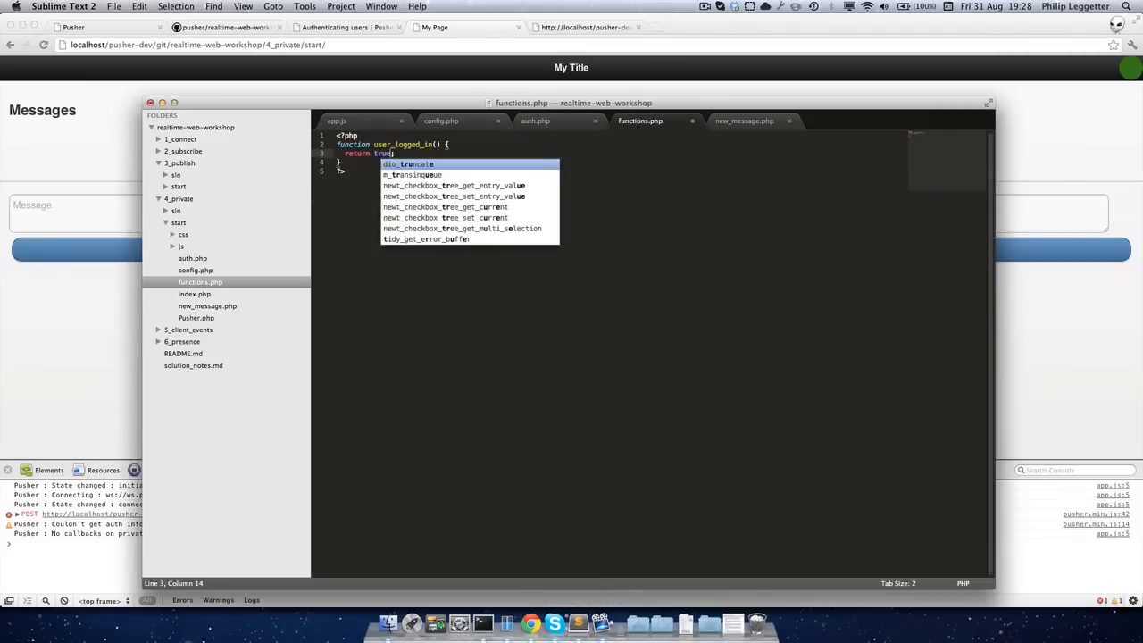
pyautogui.press('super+s')
# Reload the chat page so the private-messages subscription succeeds, then return to the editor.
pyautogui.click(72, 335)
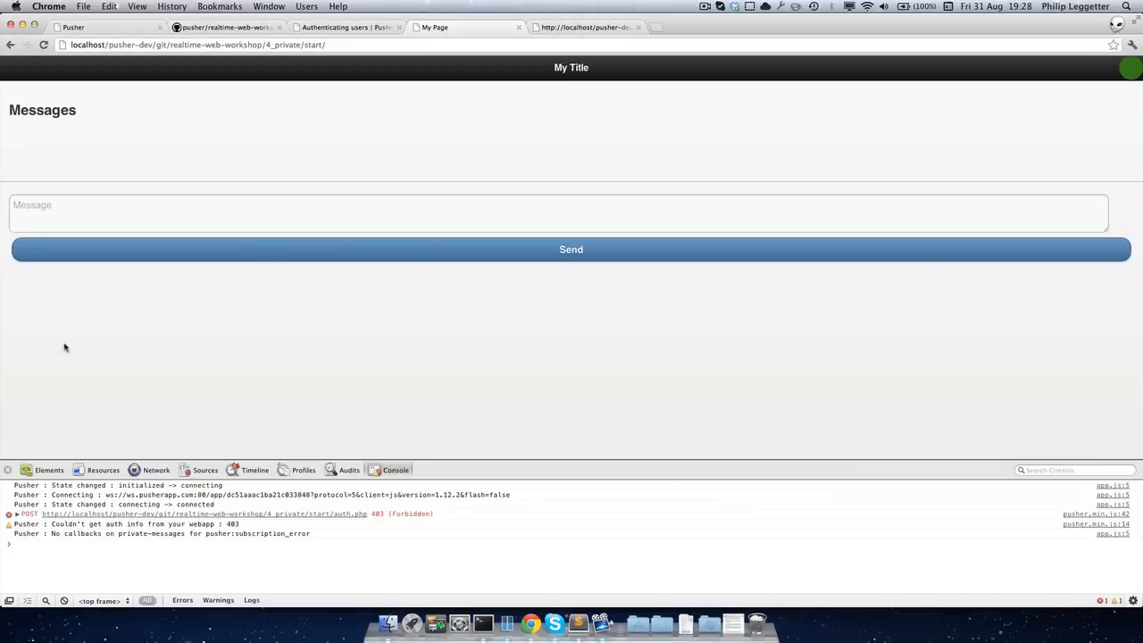
pyautogui.press('super+r')
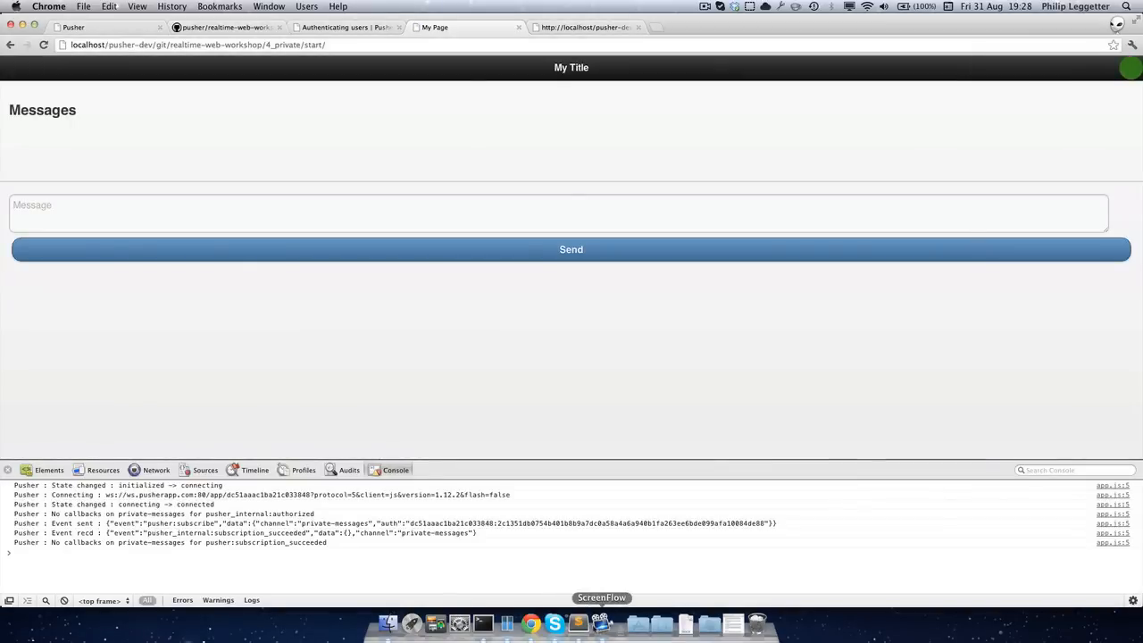
pyautogui.click(600, 624)
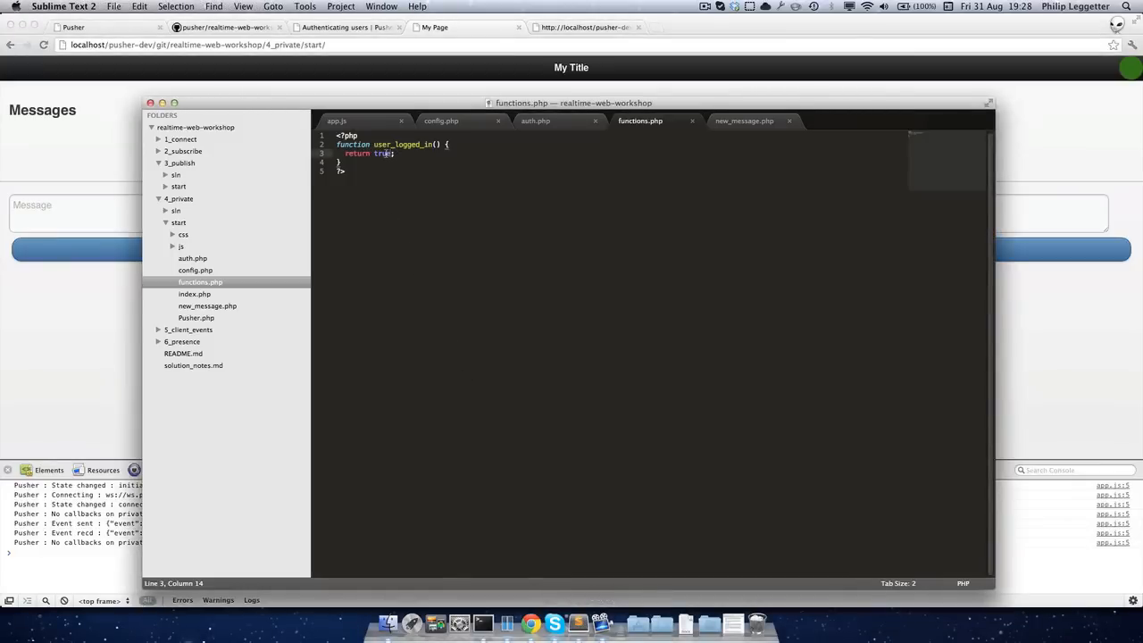
# Replace true with strstr($_SERVER['HTTP_REFERER'], 'auth=1') and save functions.php.
pyautogui.doubleClick(386, 153)
pyautogui.write('str')
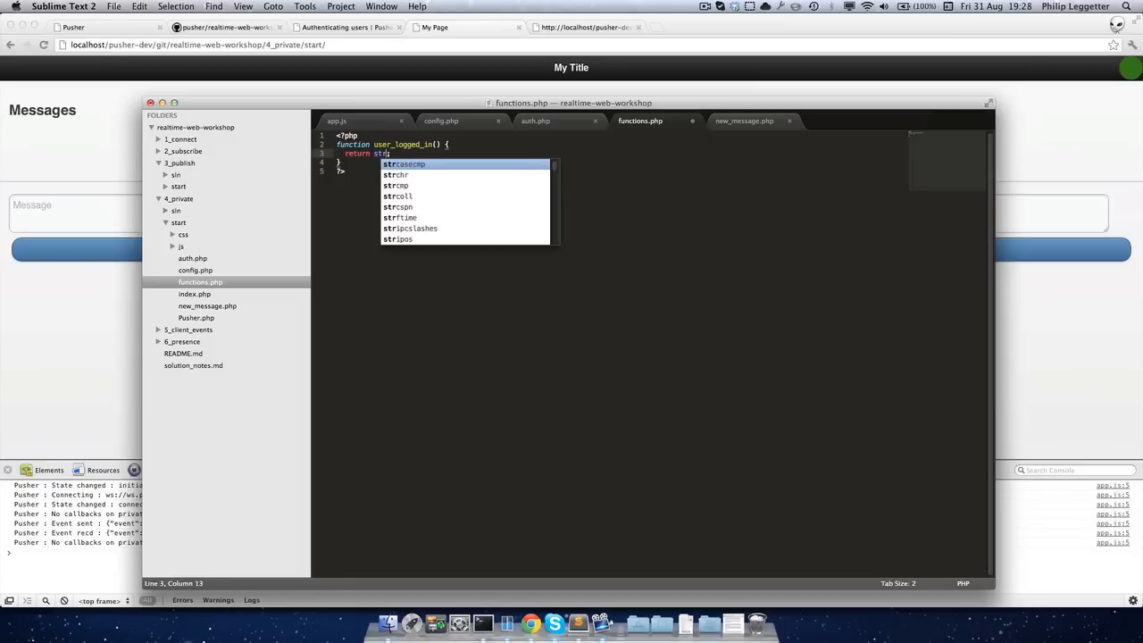
pyautogui.write('str')
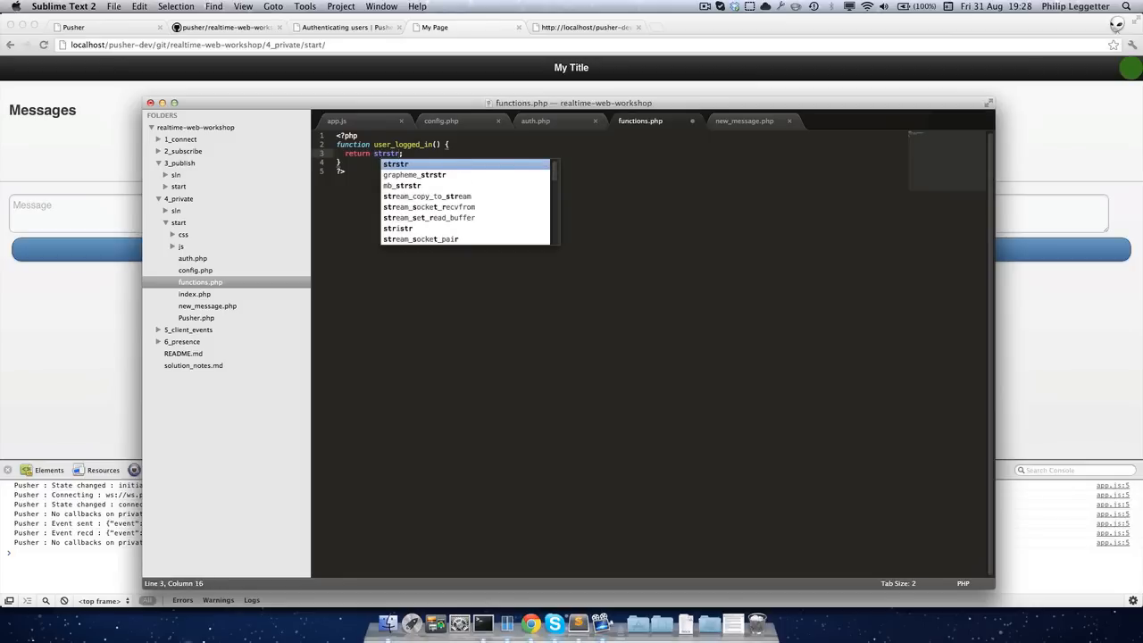
pyautogui.write('(')
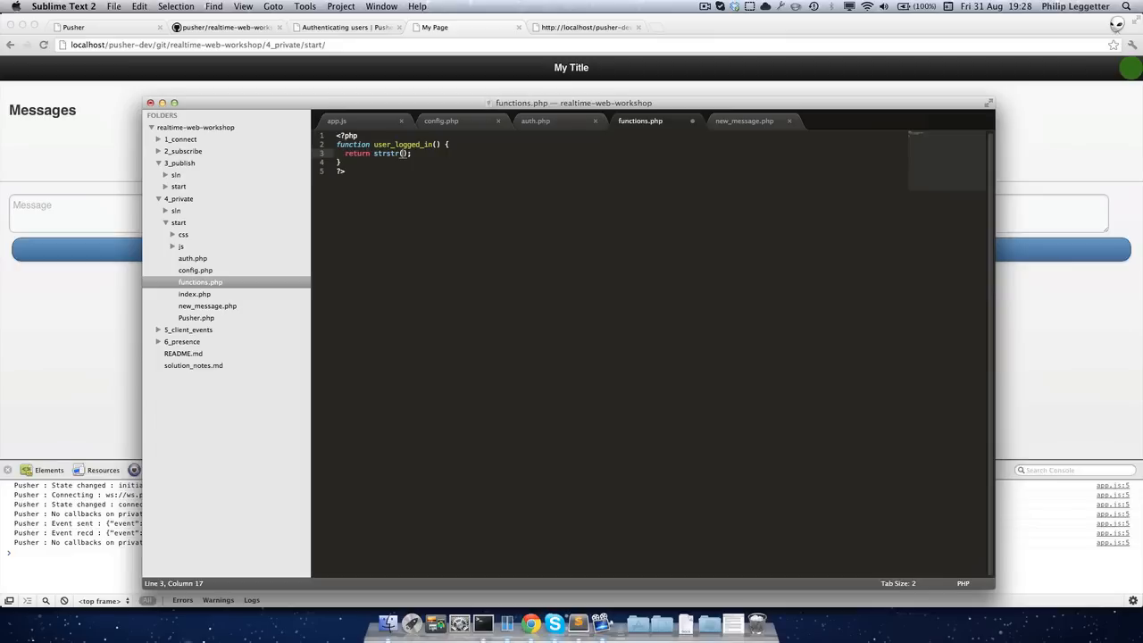
pyautogui.write('$_SERVER')
pyautogui.write('[')
pyautogui.write(" 'HTTP")
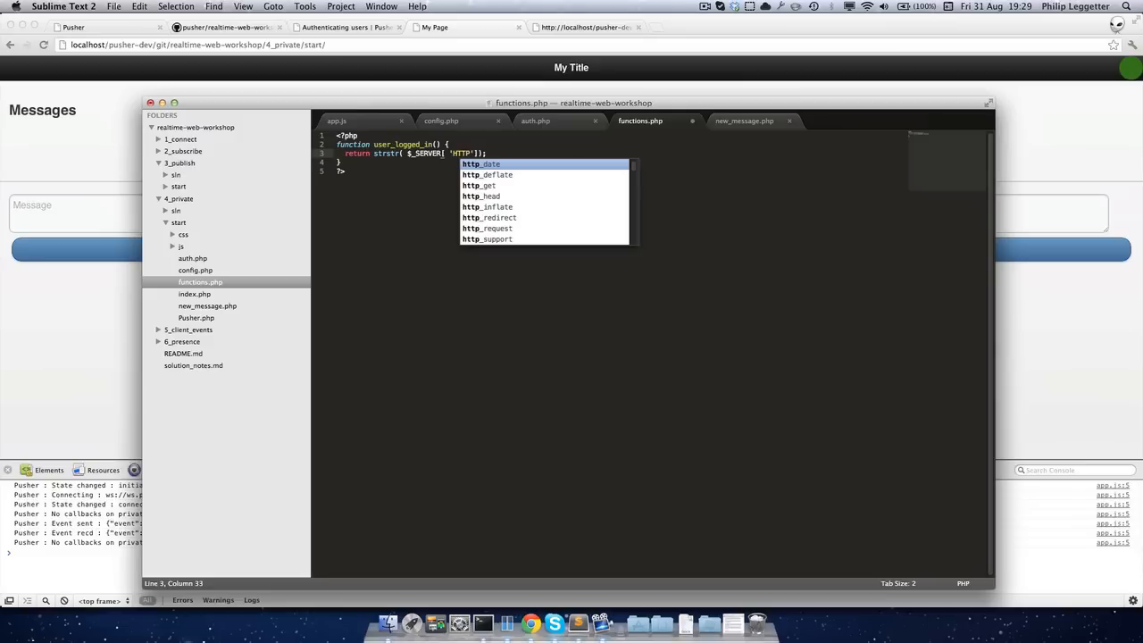
pyautogui.write('_REFER')
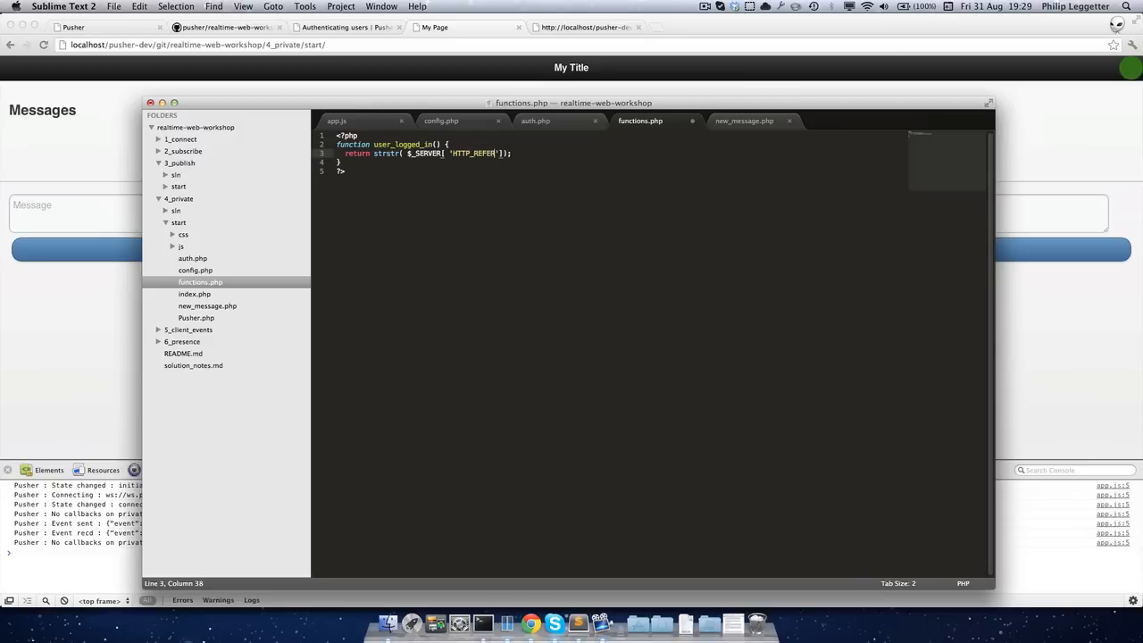
pyautogui.write("ER'")
pyautogui.press('Right')
pyautogui.write(", 'auth")
pyautogui.write("=1'")
pyautogui.press('super+s')
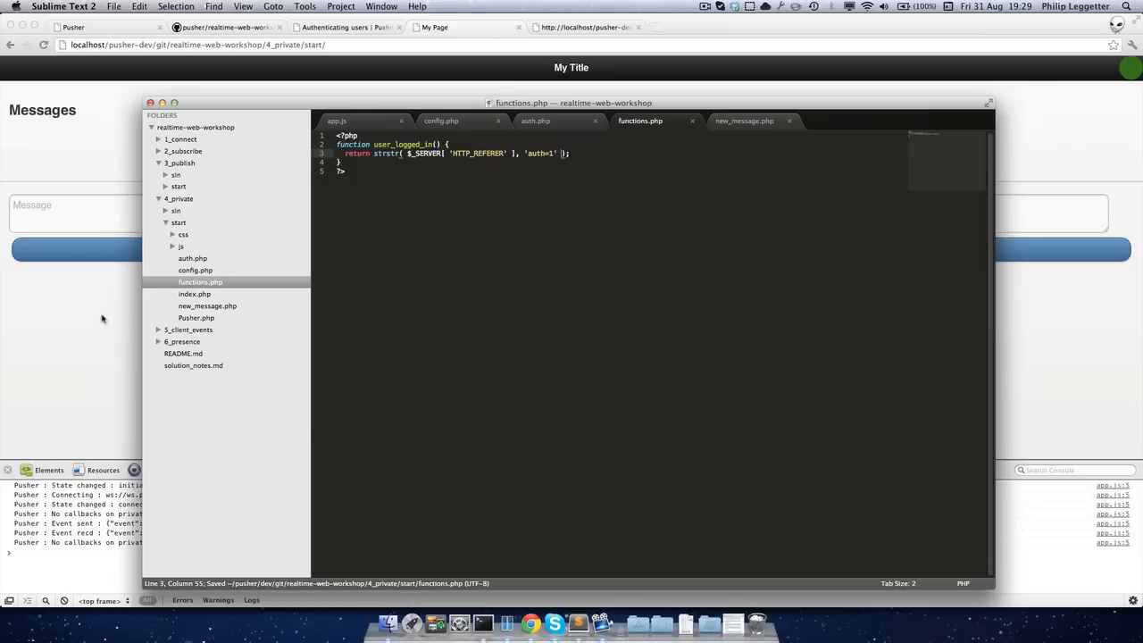
# Reload the chat page in Chrome, now getting a 403 subscription error.
pyautogui.press('super+Tab')
pyautogui.press('super+r')
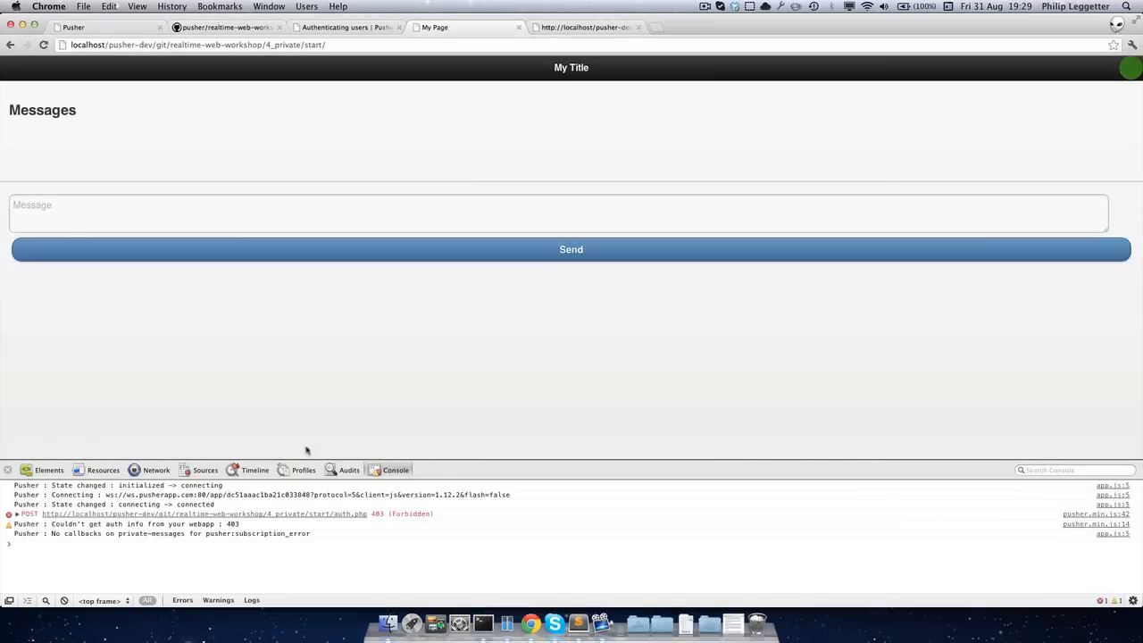
# Load the chat page with ?auth=1 appended so private-messages logs subscription_succeeded.
pyautogui.click(342, 45)
pyautogui.write('?')
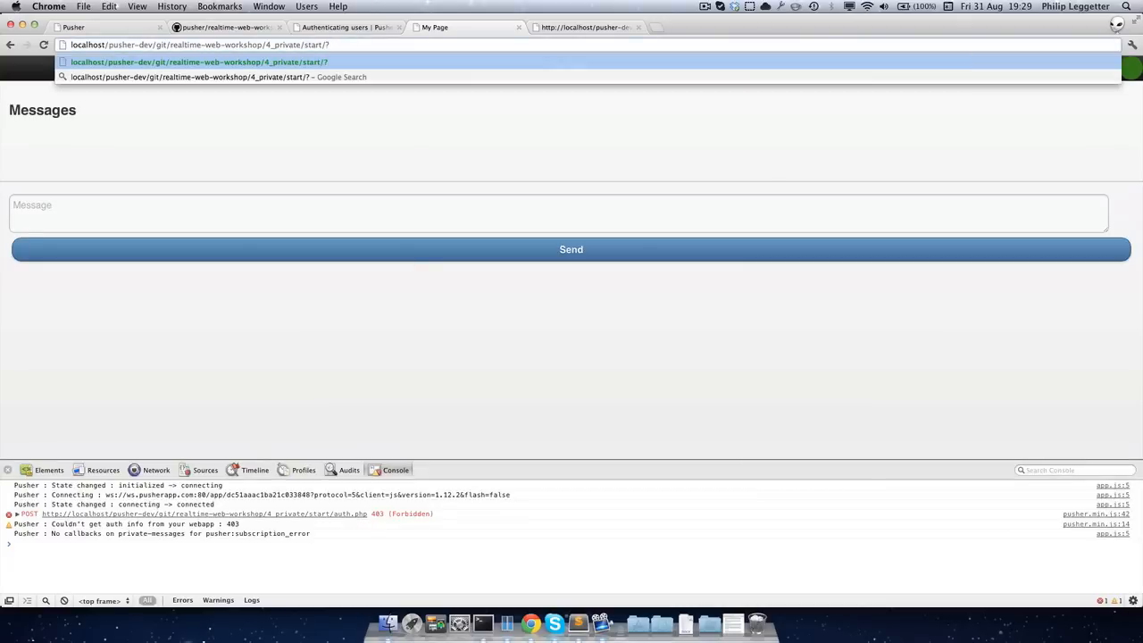
pyautogui.write('auth')
pyautogui.write('=1')
pyautogui.press('Return')
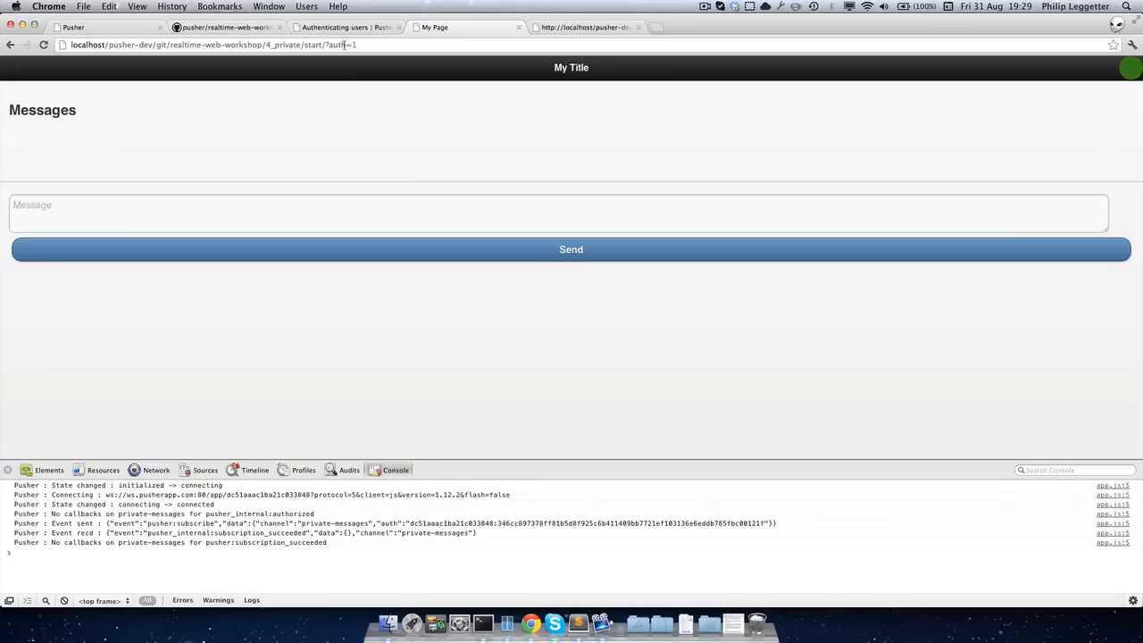
pyautogui.doubleClick(273, 543)
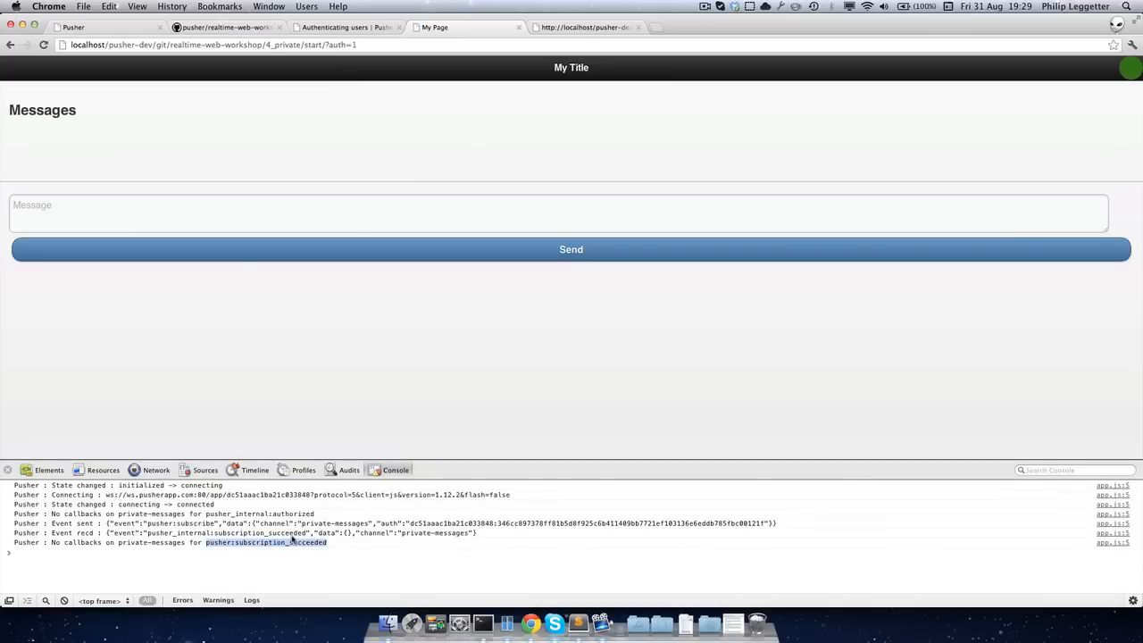
# Select the whole authenticated page address ready for copying.
pyautogui.click(431, 45)
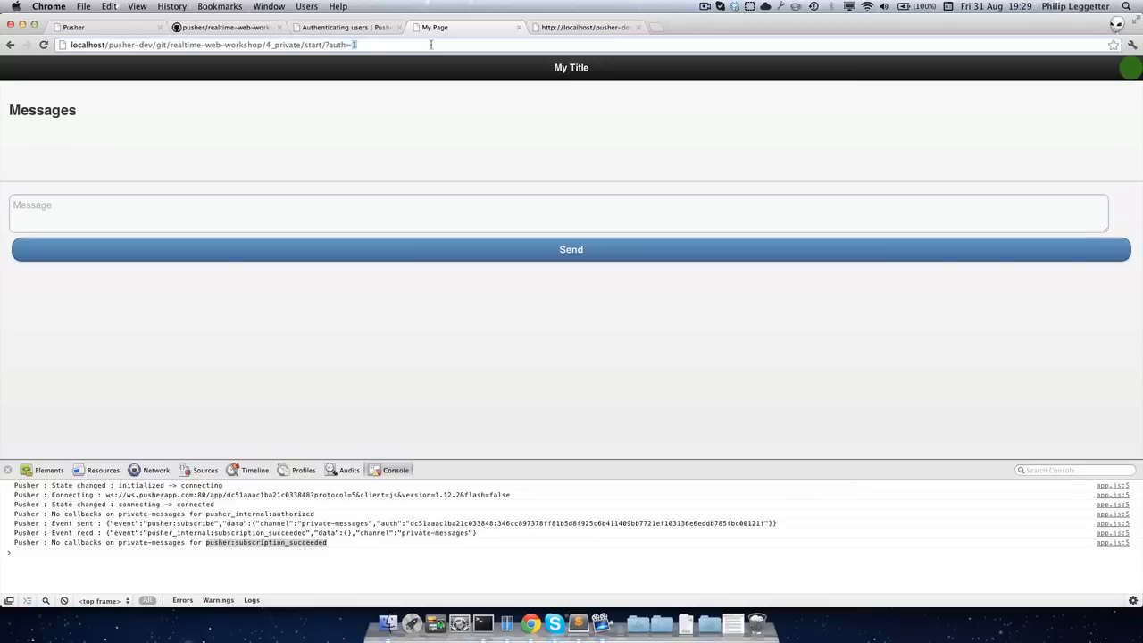
pyautogui.press('super+a')
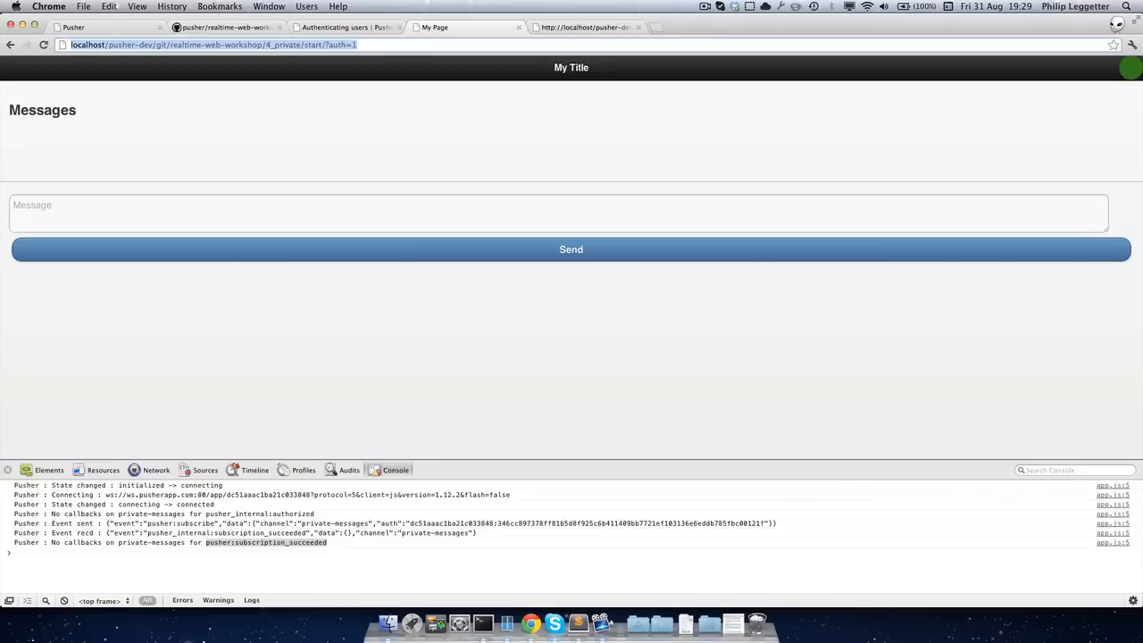
# Open the copied ?auth=1 chat address in an incognito window snapped beside the first.
pyautogui.hotkey('ctrl', 'alt', 'Left')
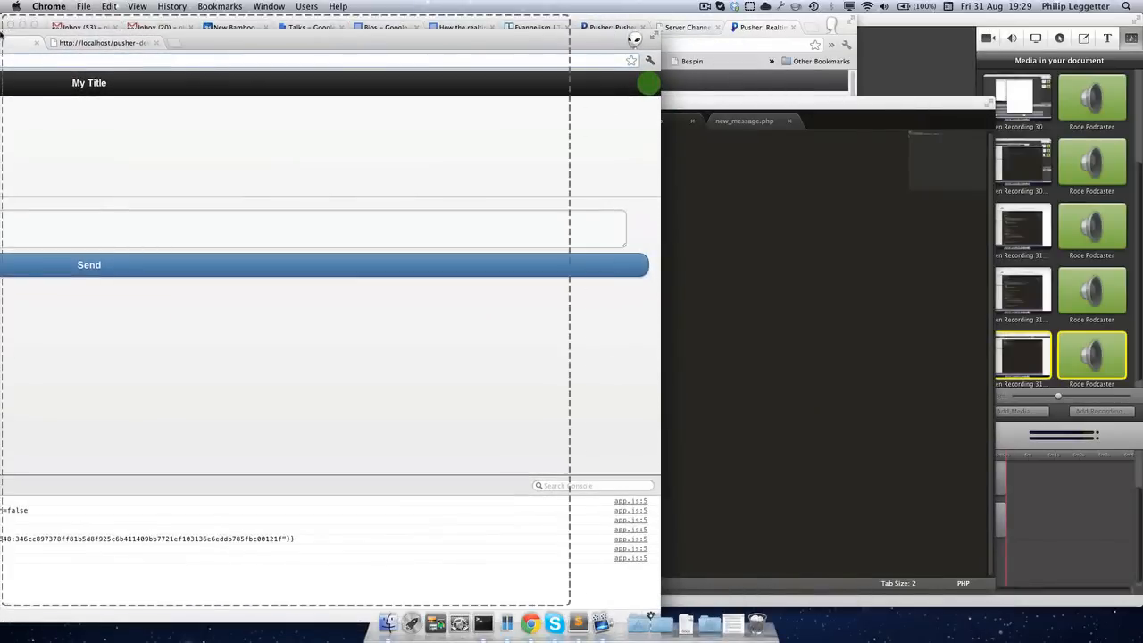
pyautogui.press('super+c')
pyautogui.press('super+shift+n')
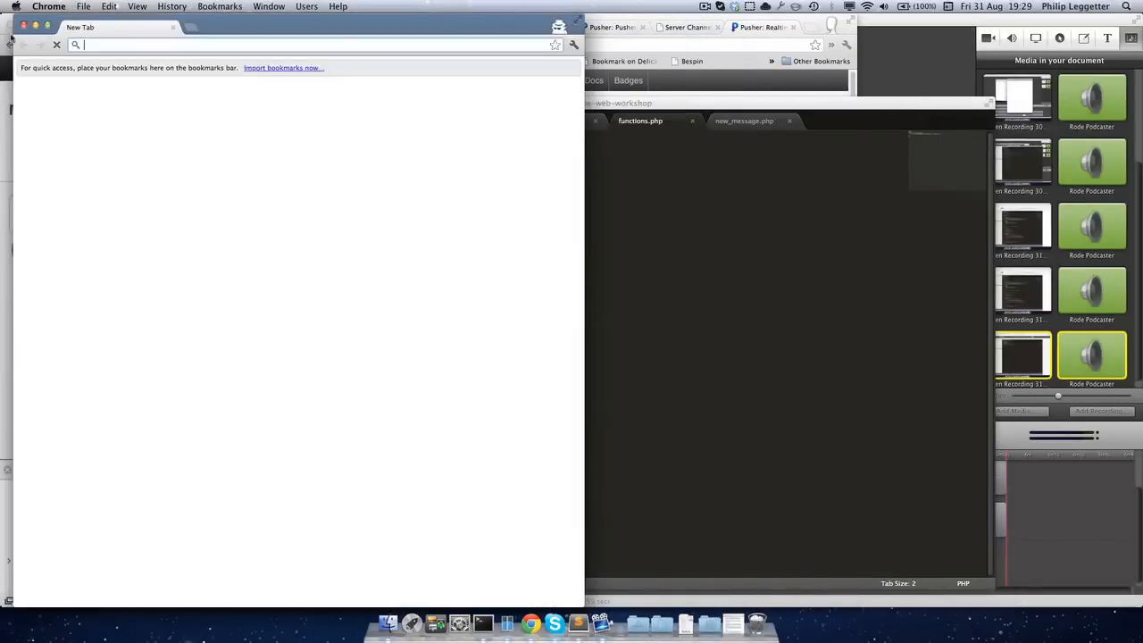
pyautogui.press('super+v')
pyautogui.press('Return')
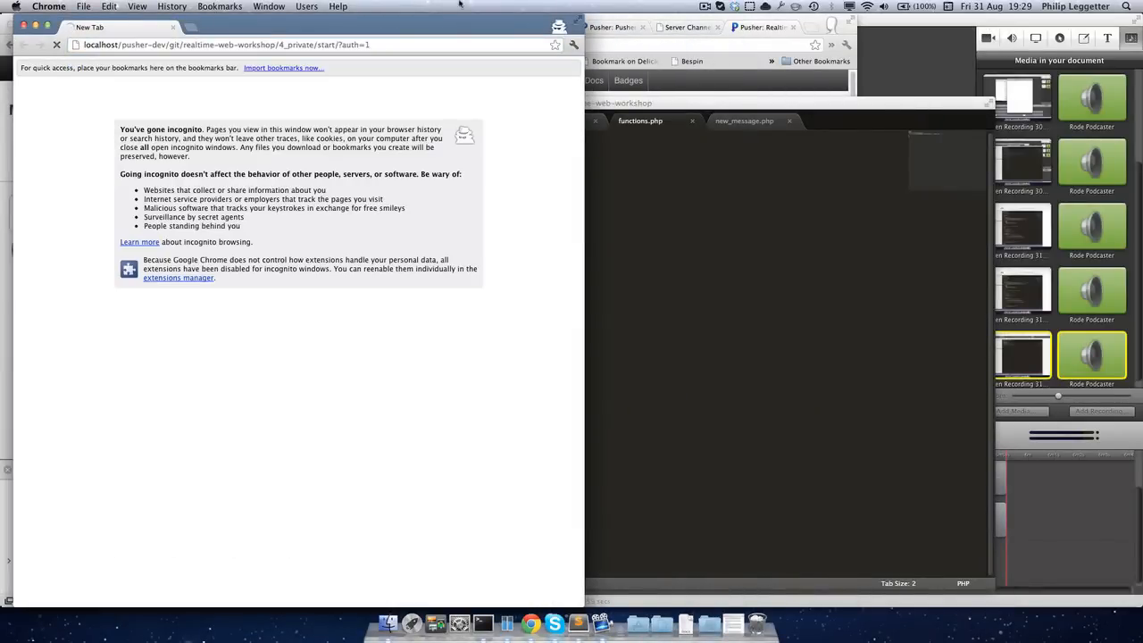
pyautogui.hotkey('ctrl', 'alt', 'Right')
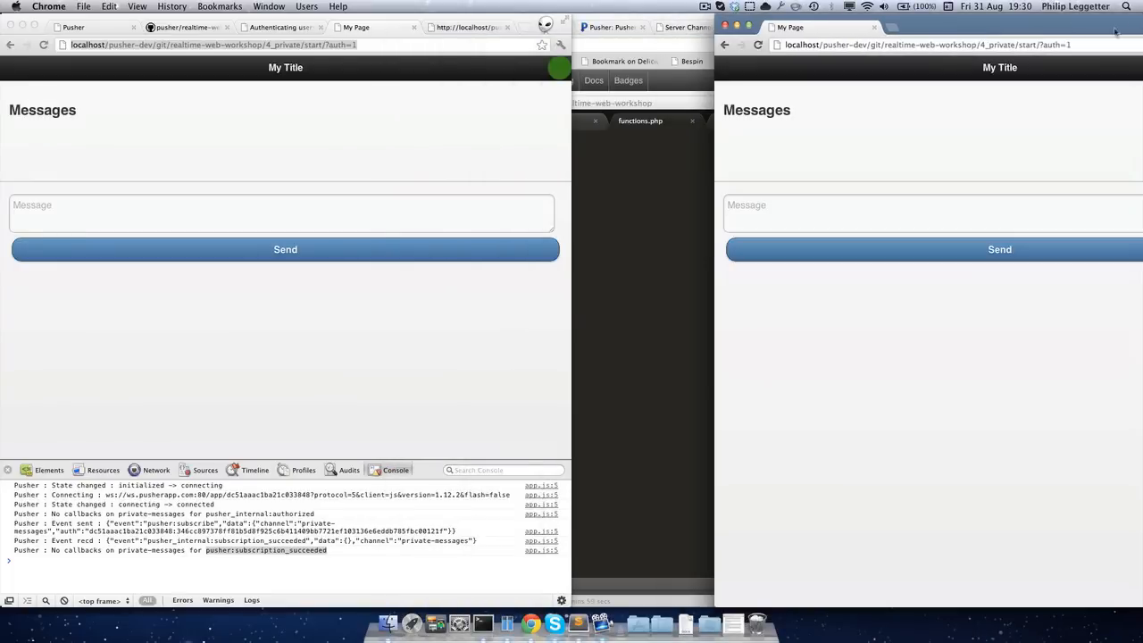
pyautogui.hotkey('ctrl', 'alt', 'Right')
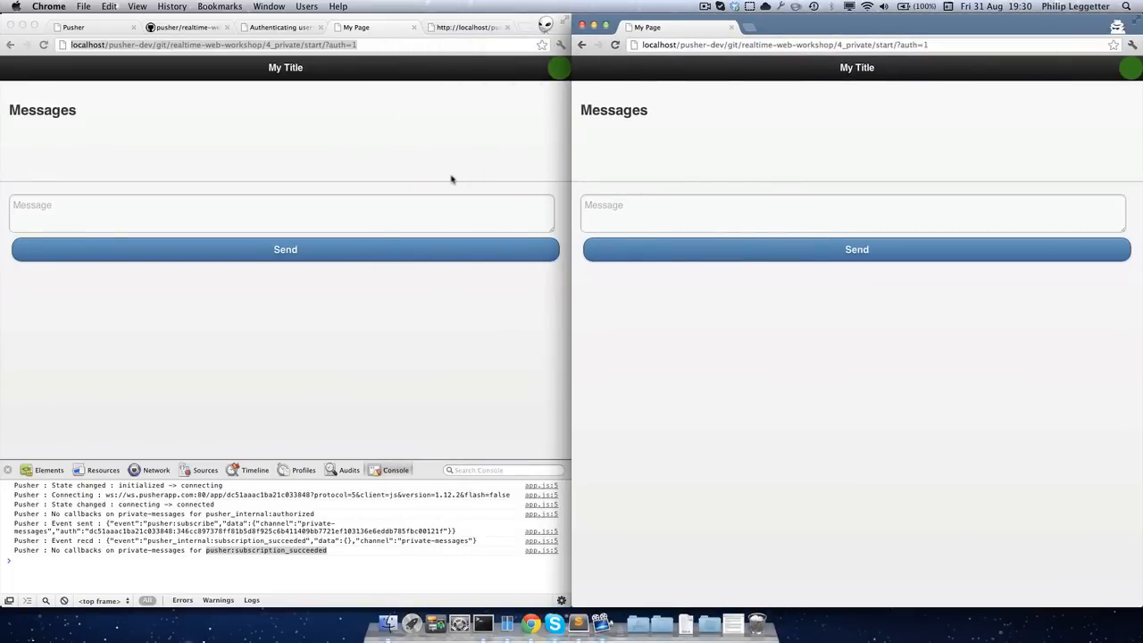
# Send 'Hello from the left' and 'Hello from the right', each appearing in both windows.
pyautogui.click(377, 211)
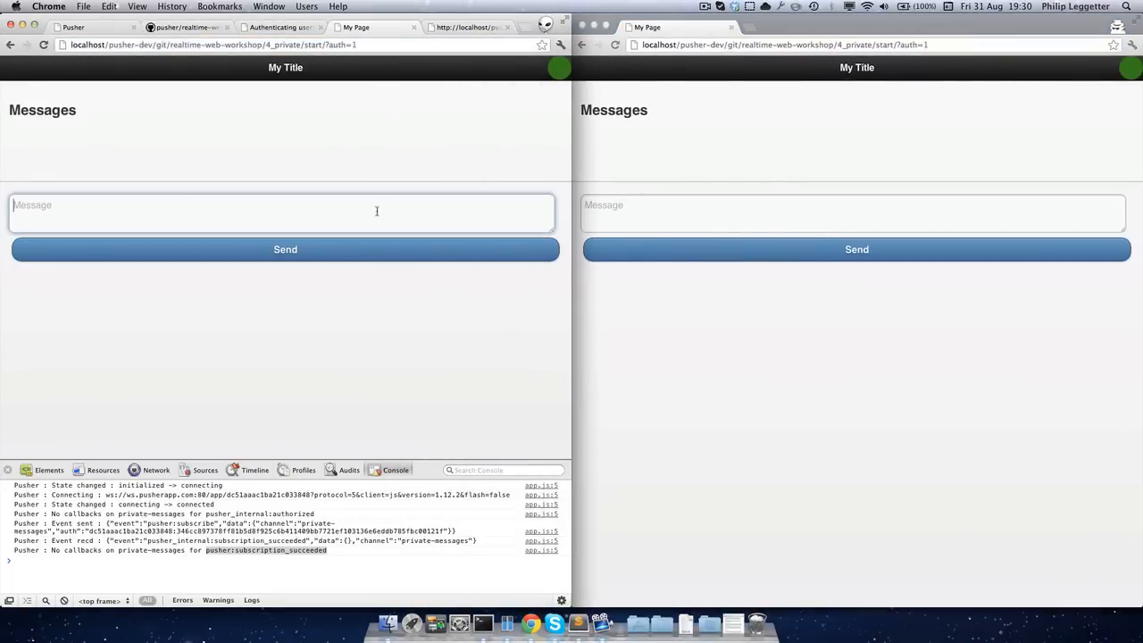
pyautogui.write('Hello from the left')
pyautogui.click(286, 249)
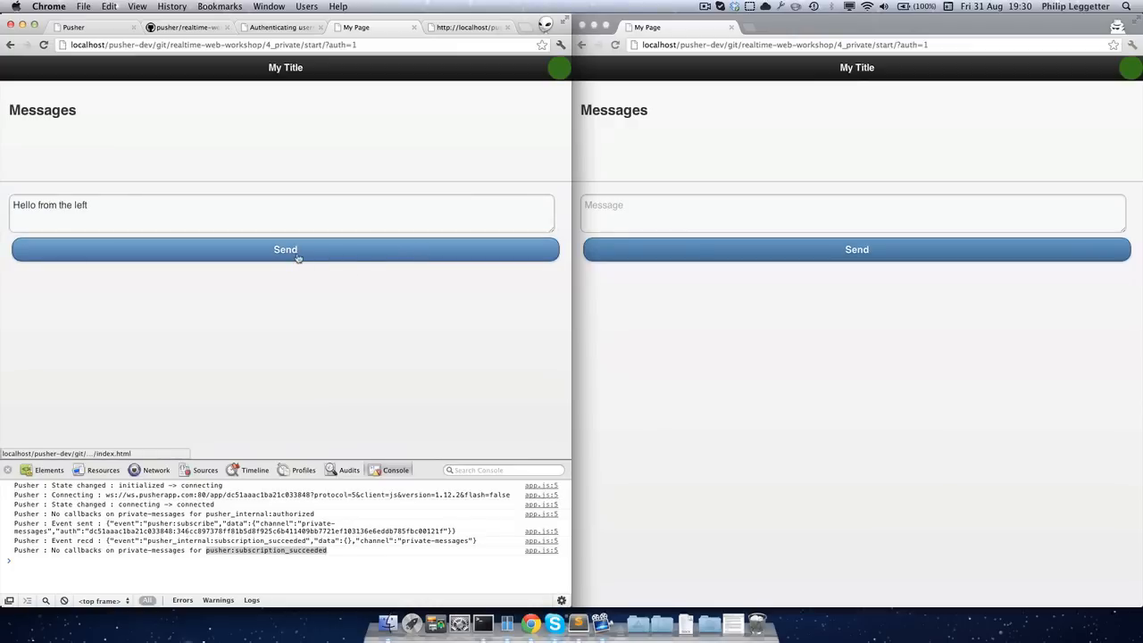
pyautogui.click(612, 213)
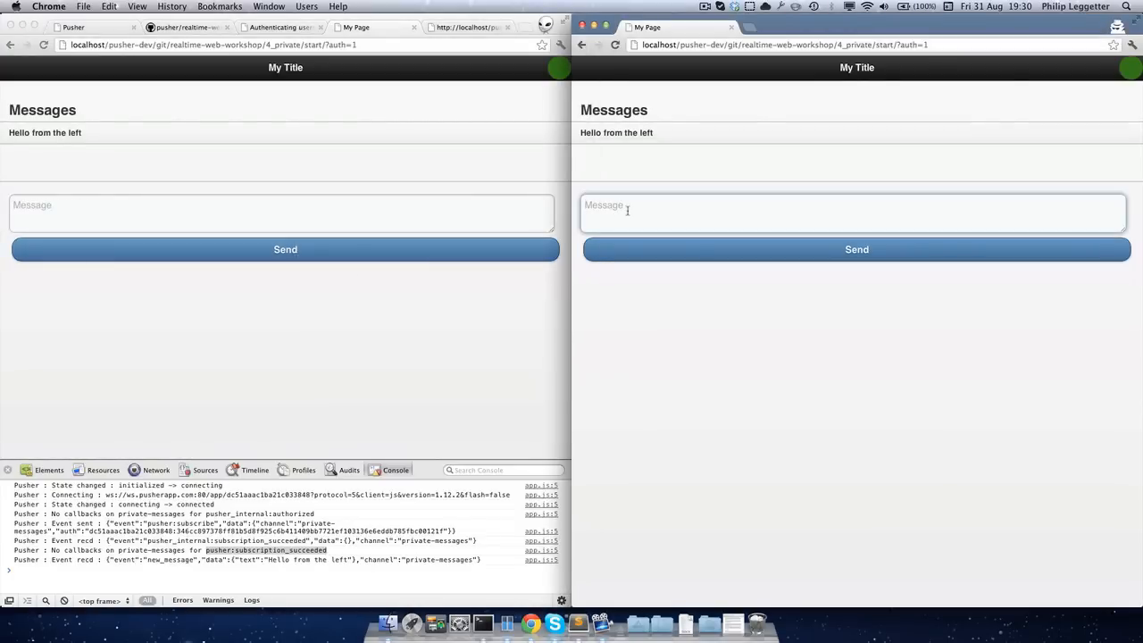
pyautogui.write('Hello from the right')
pyautogui.click(757, 252)
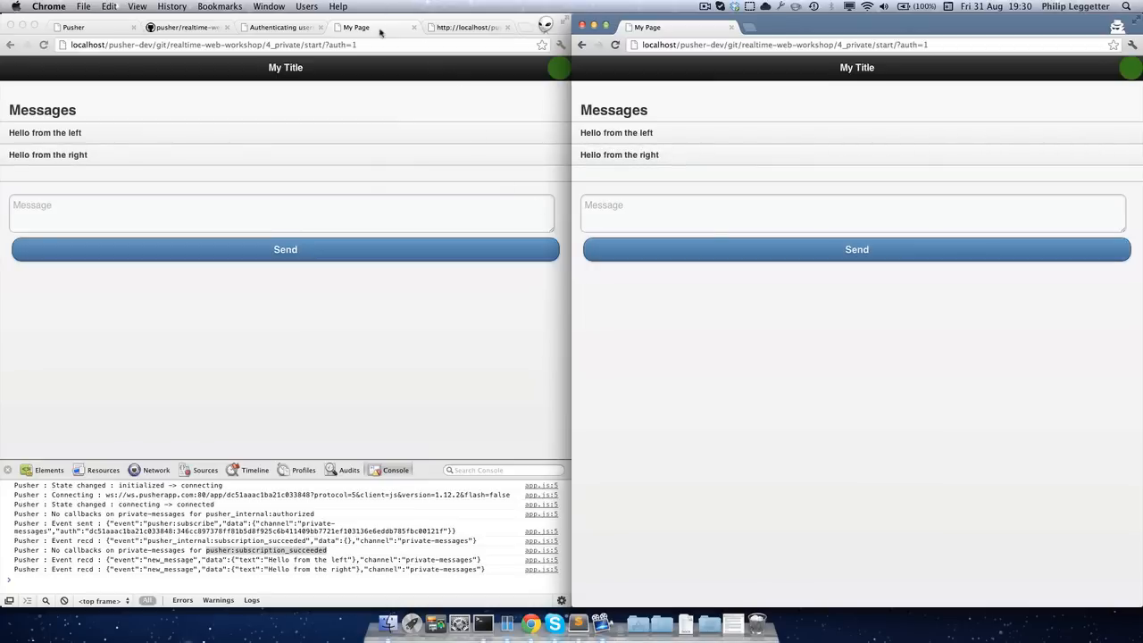
# Remove ?auth=1 from the right window's address and reload it unauthenticated.
pyautogui.click(924, 45)
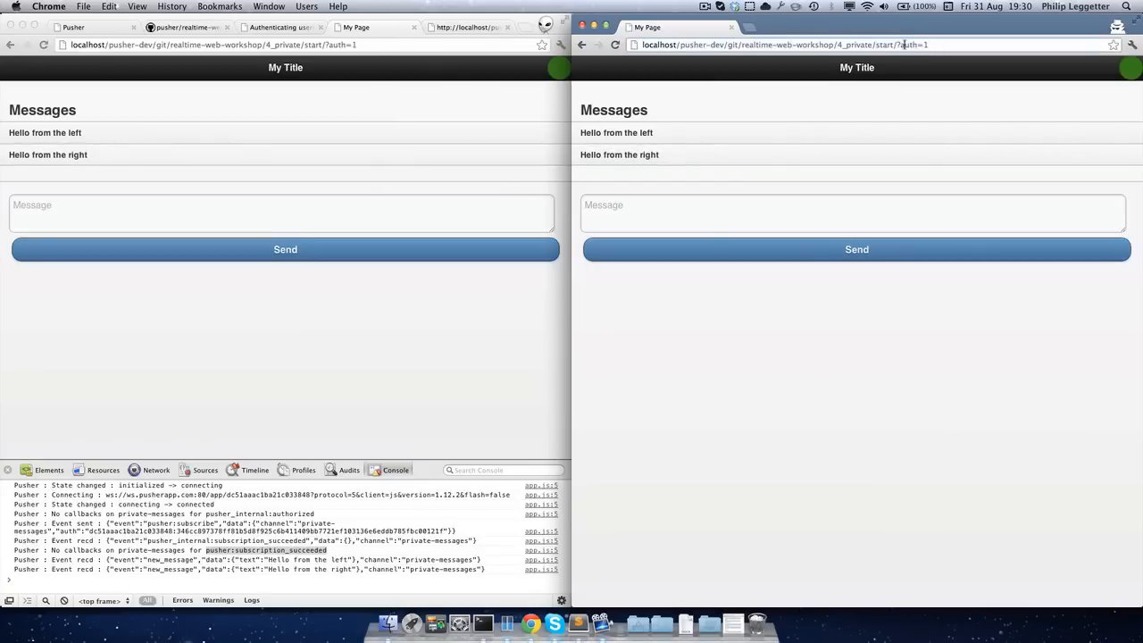
pyautogui.moveTo(897, 45); pyautogui.dragTo(1005, 47)
pyautogui.press('BackSpace')
pyautogui.press('Return')
# Send 'Test from the left', which appears only in the left window.
pyautogui.click(325, 214)
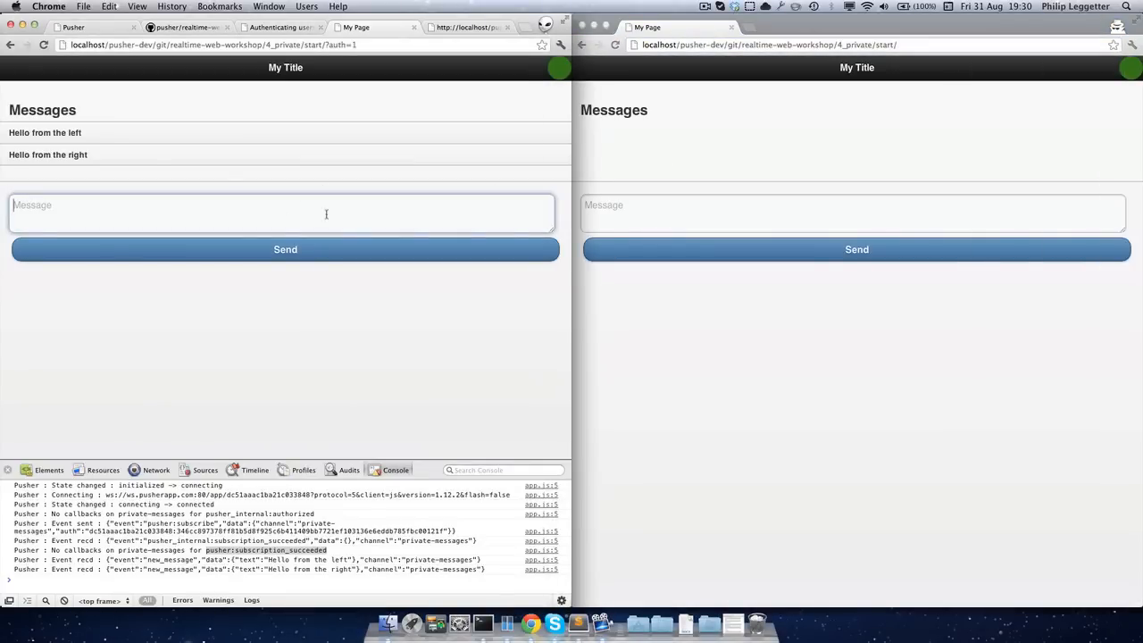
pyautogui.write('Test from the left')
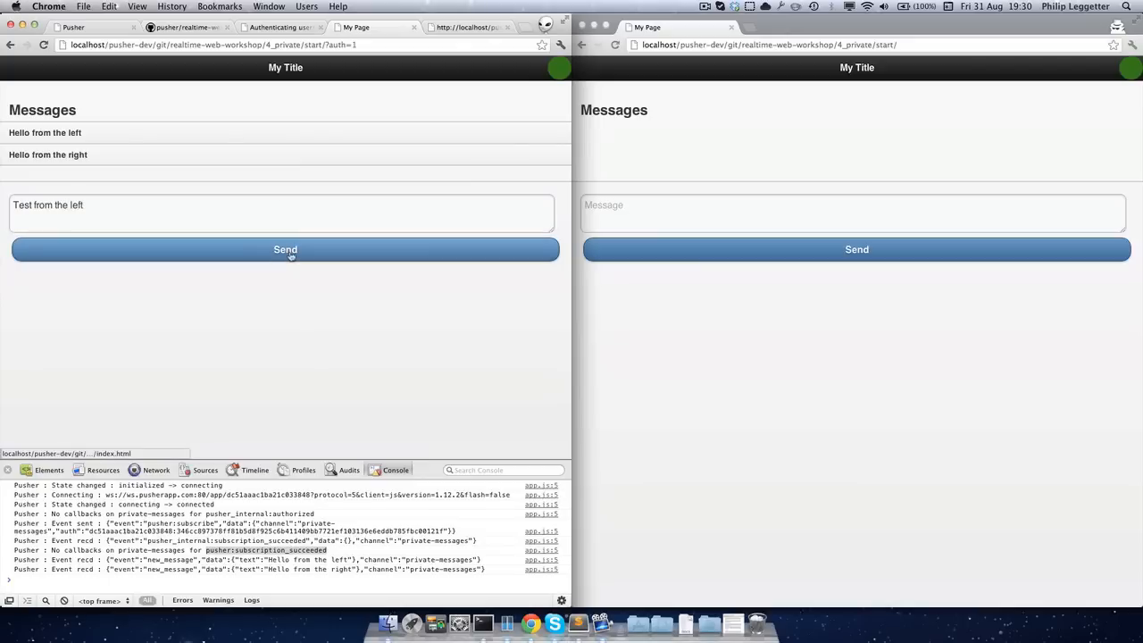
pyautogui.click(285, 249)
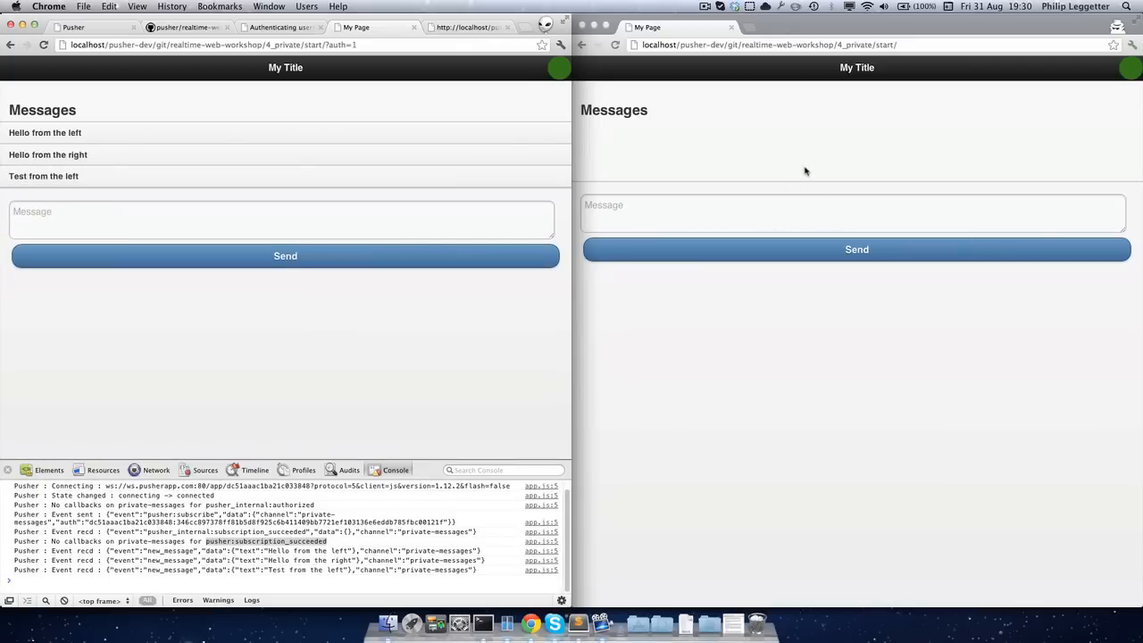